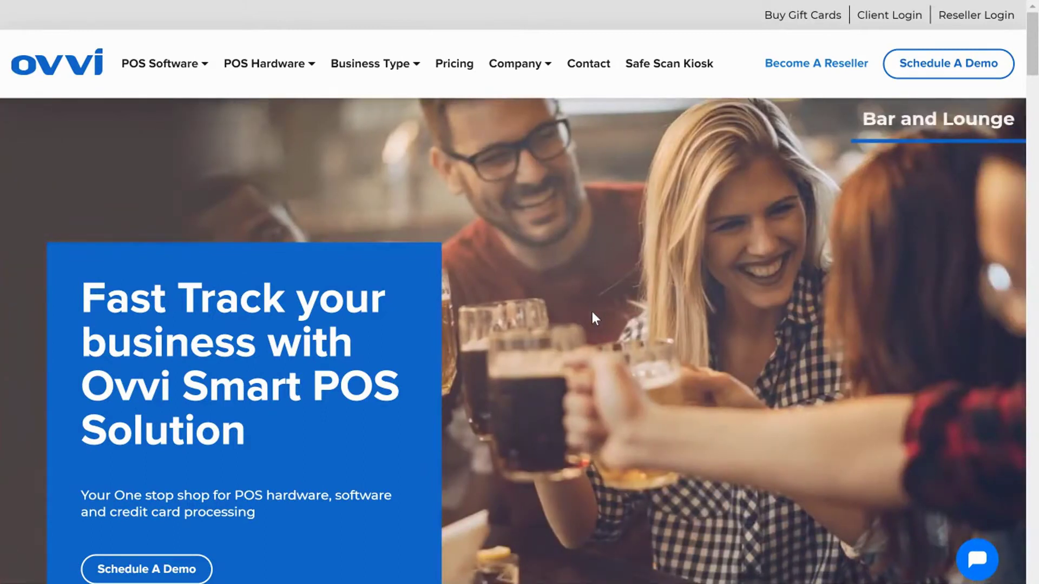
Browse the homepage's industry section, viewing the Restaurants business types and then the Retail store types.
scroll(592, 317, down, 2)
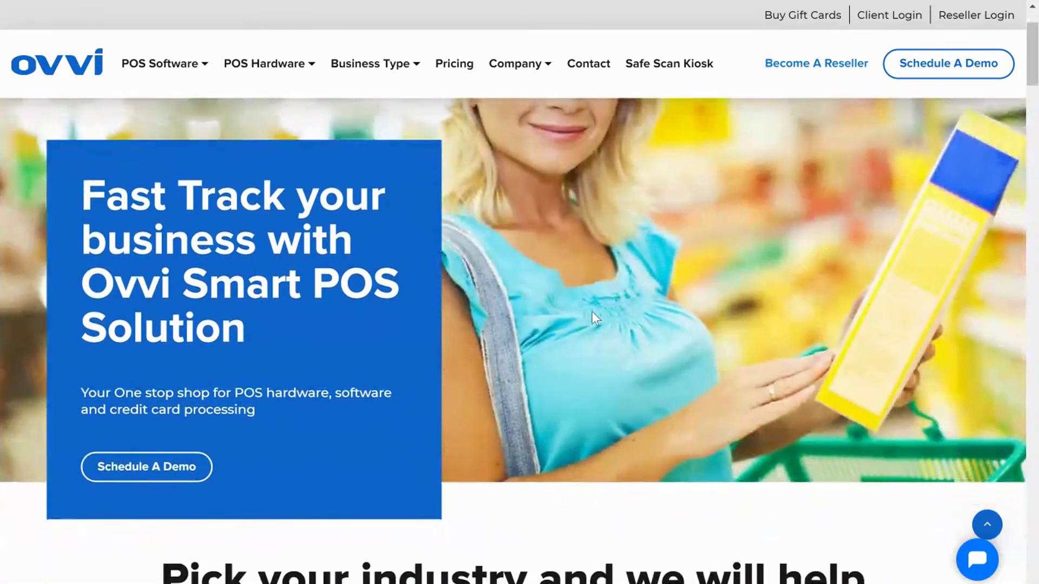
scroll(592, 317, down, 2)
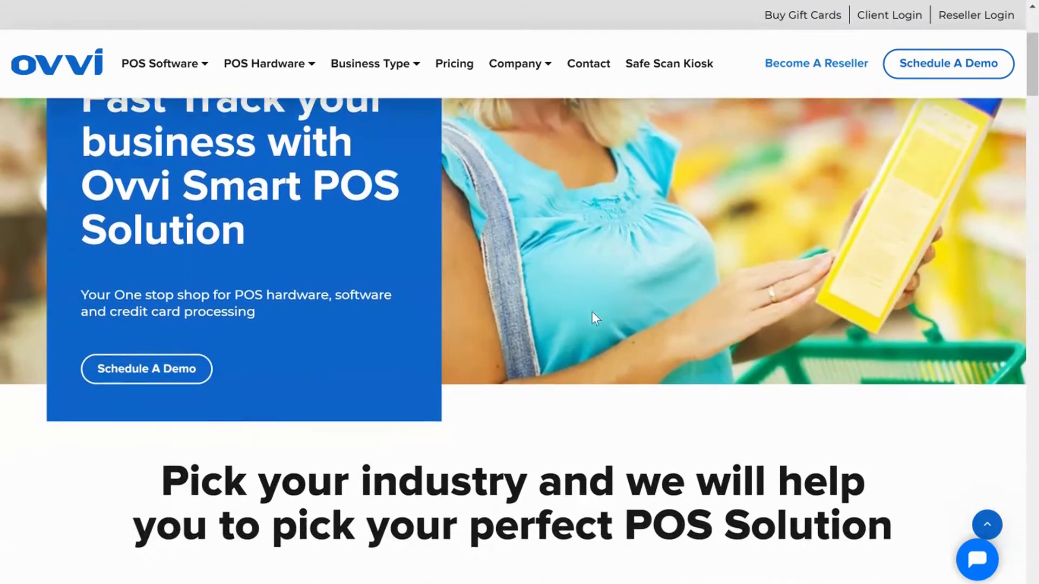
scroll(592, 312, down, 2)
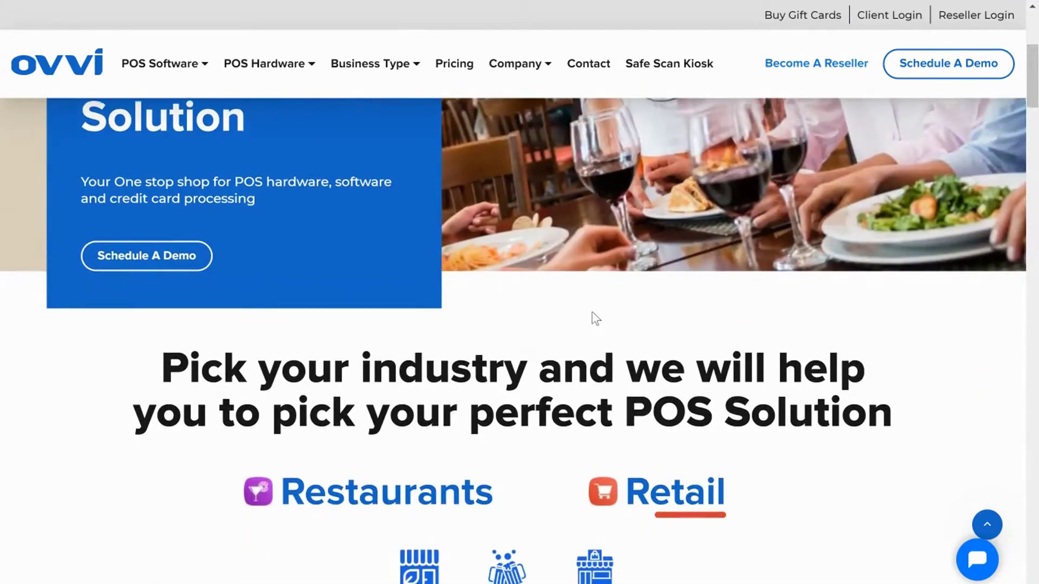
scroll(591, 312, down, 1)
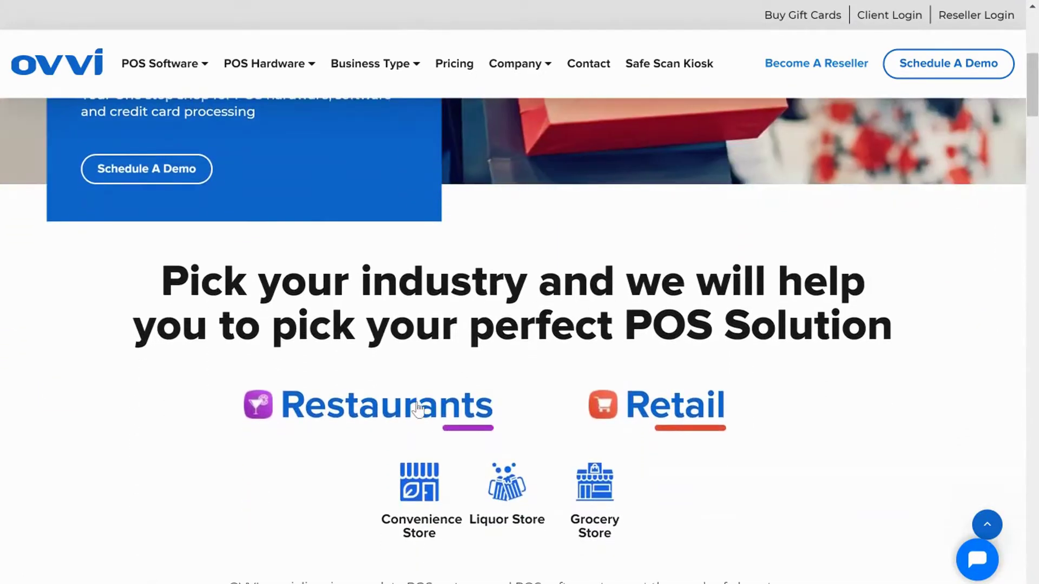
click(417, 408)
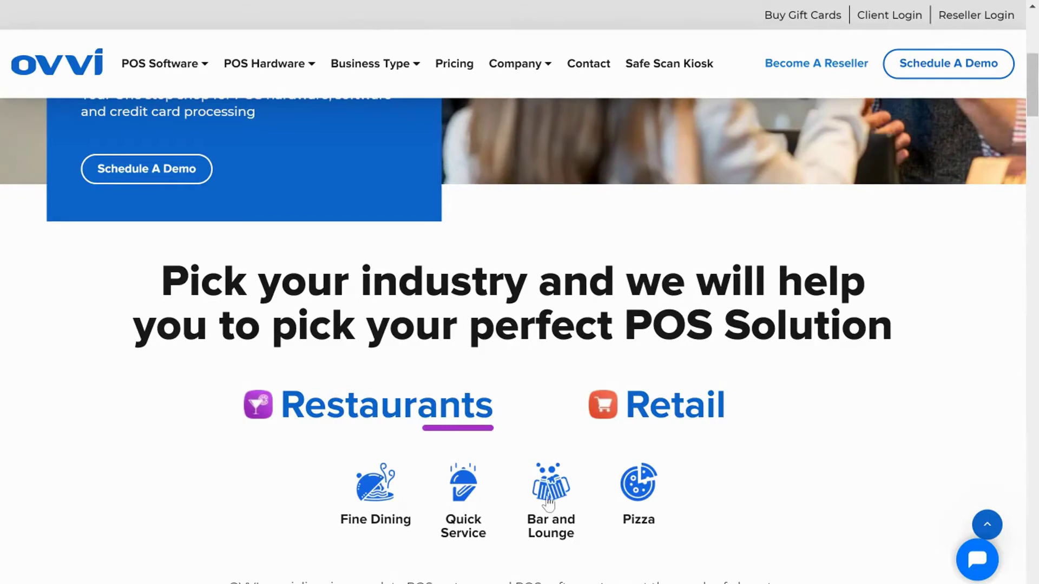
click(685, 425)
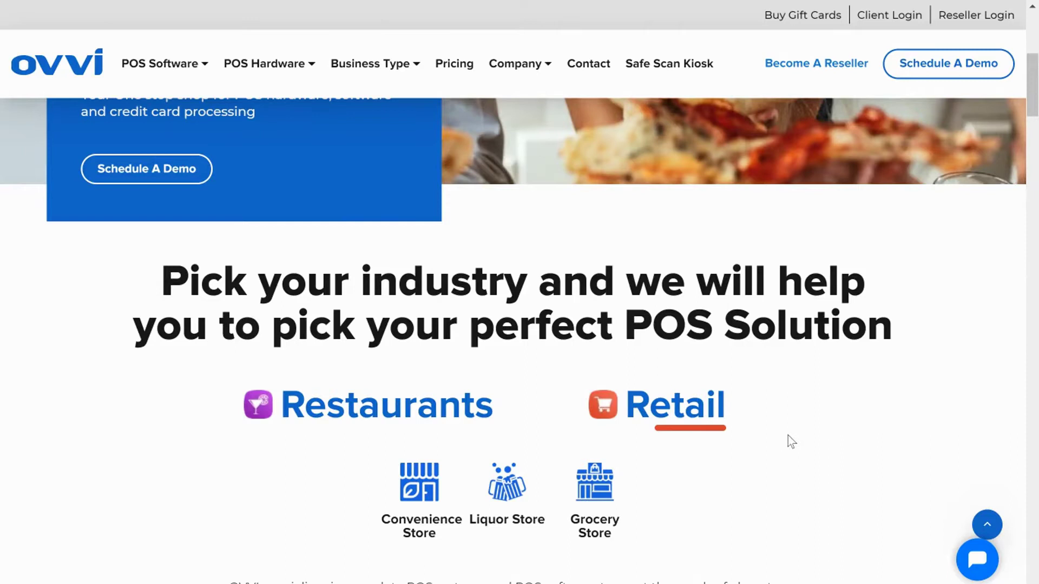
scroll(787, 436, down, 2)
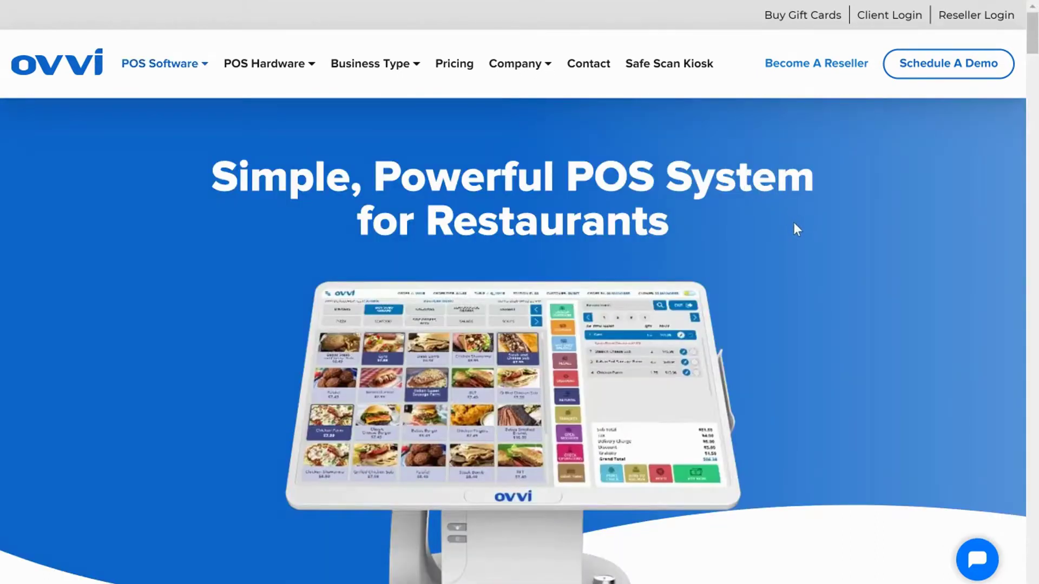
Scroll down through the restaurant POS page's feature sections.
scroll(795, 228, down, 2)
scroll(815, 257, down, 2)
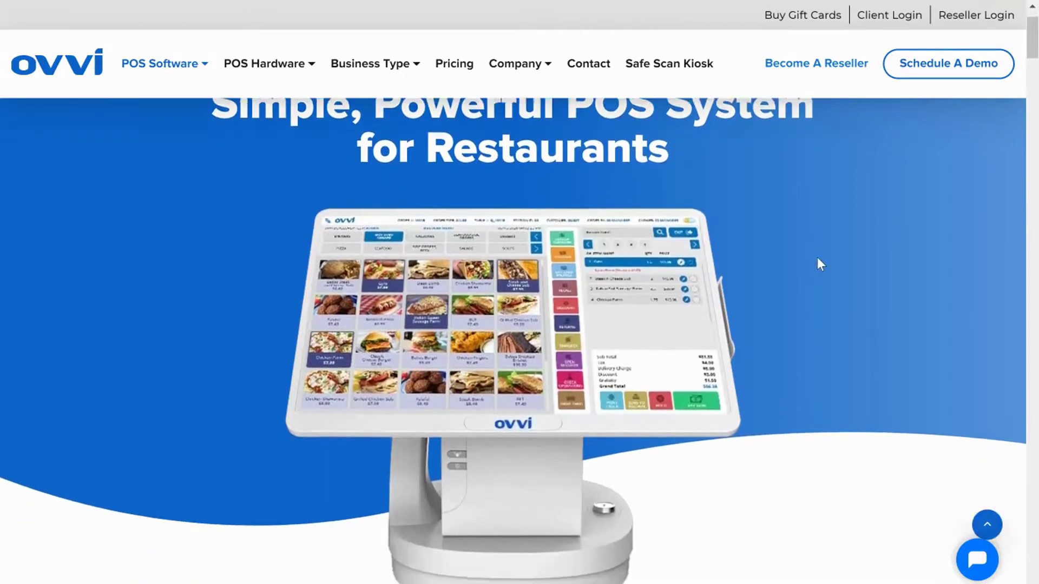
scroll(759, 277, down, 3)
scroll(760, 277, down, 12)
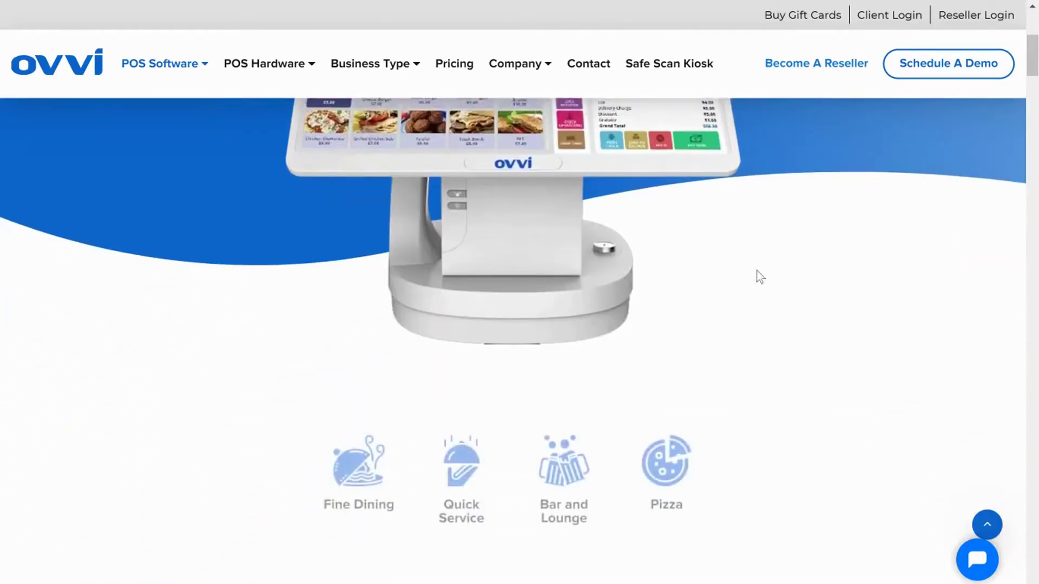
scroll(756, 272, down, 4)
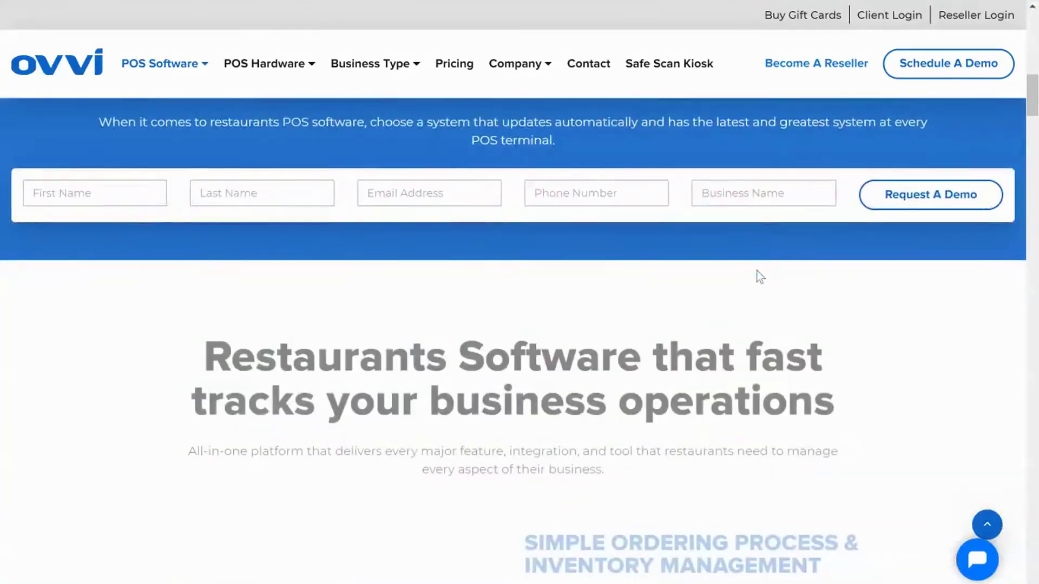
scroll(757, 273, down, 2)
scroll(757, 274, down, 1)
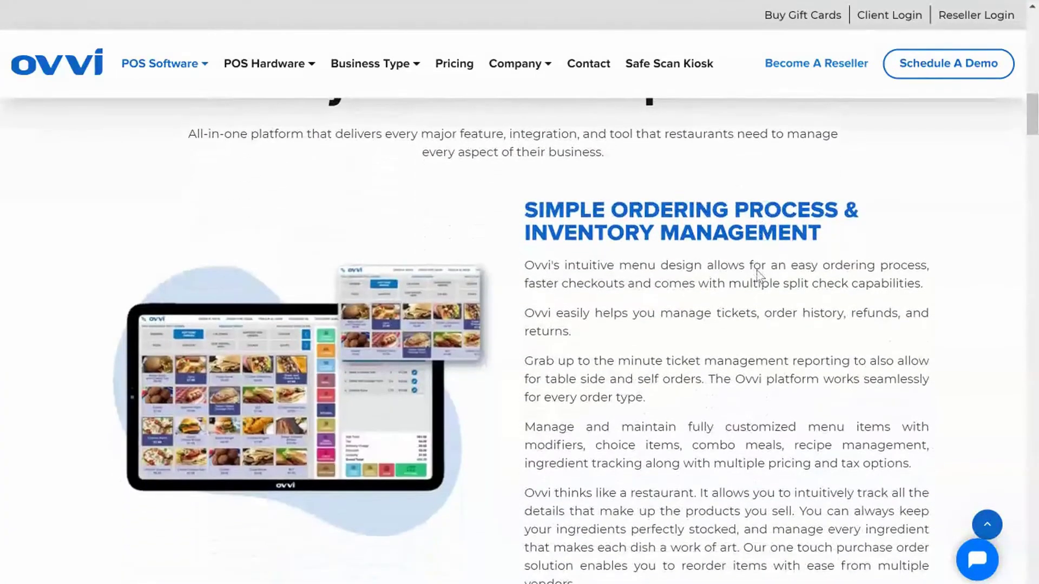
scroll(758, 269, down, 1)
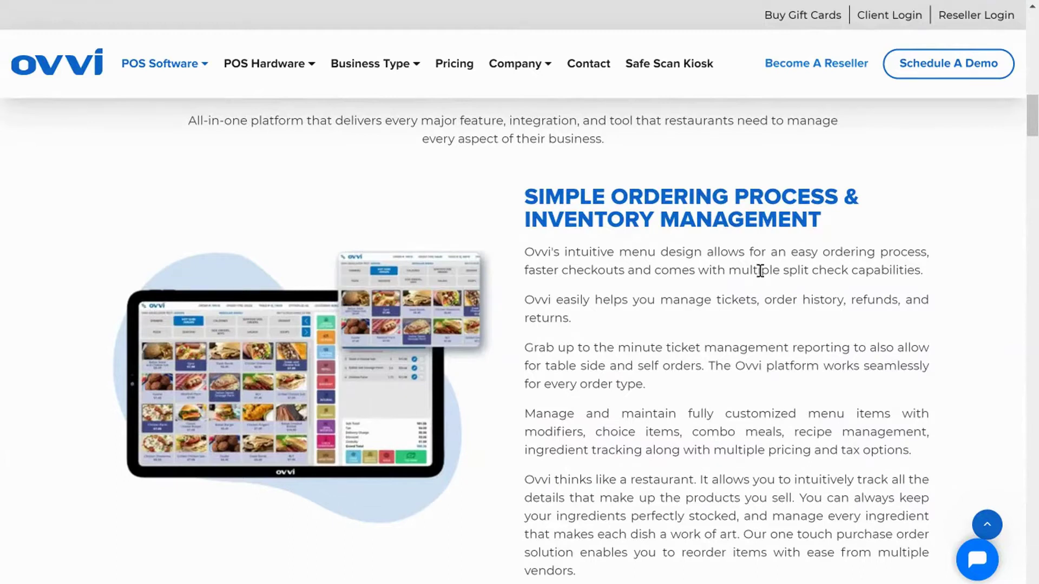
scroll(760, 270, down, 6)
scroll(759, 274, down, 2)
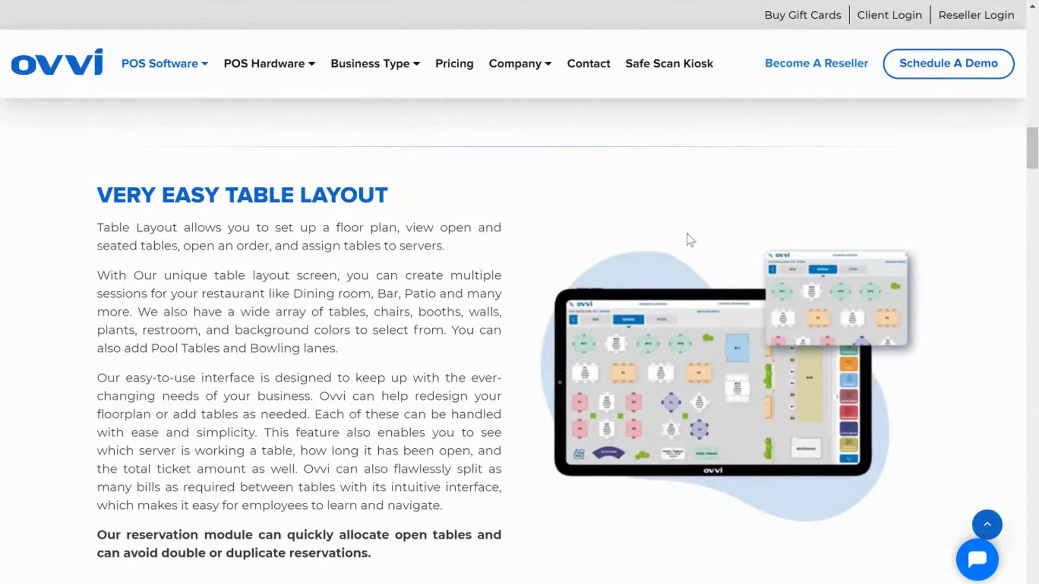
scroll(946, 210, down, 6)
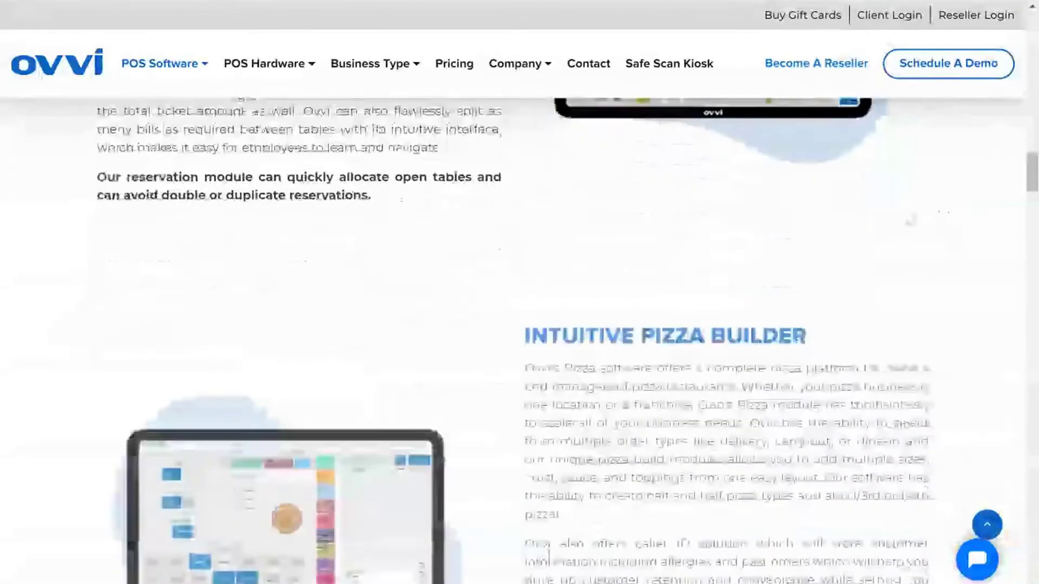
scroll(884, 219, down, 2)
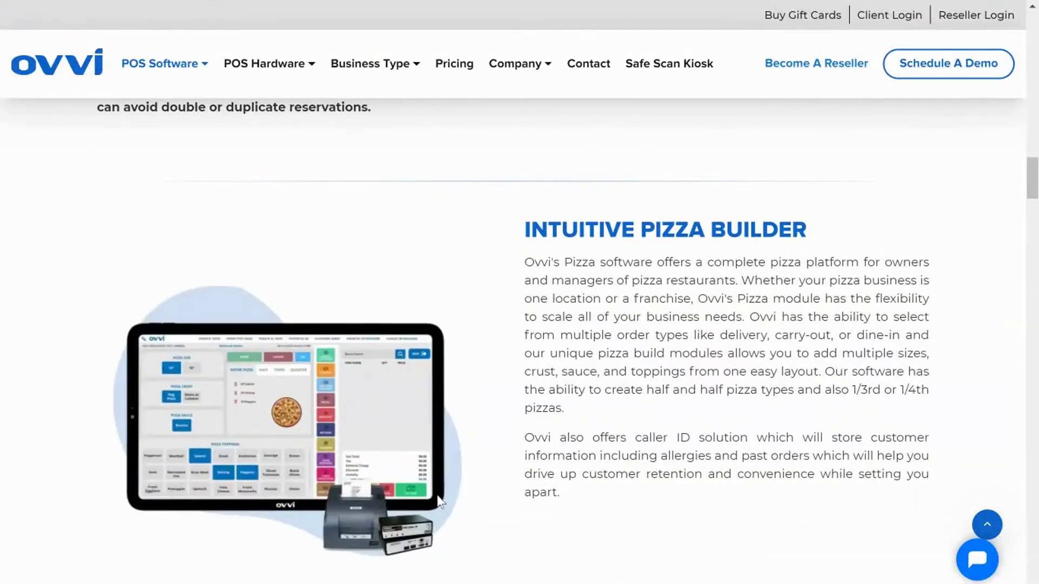
scroll(773, 409, down, 3)
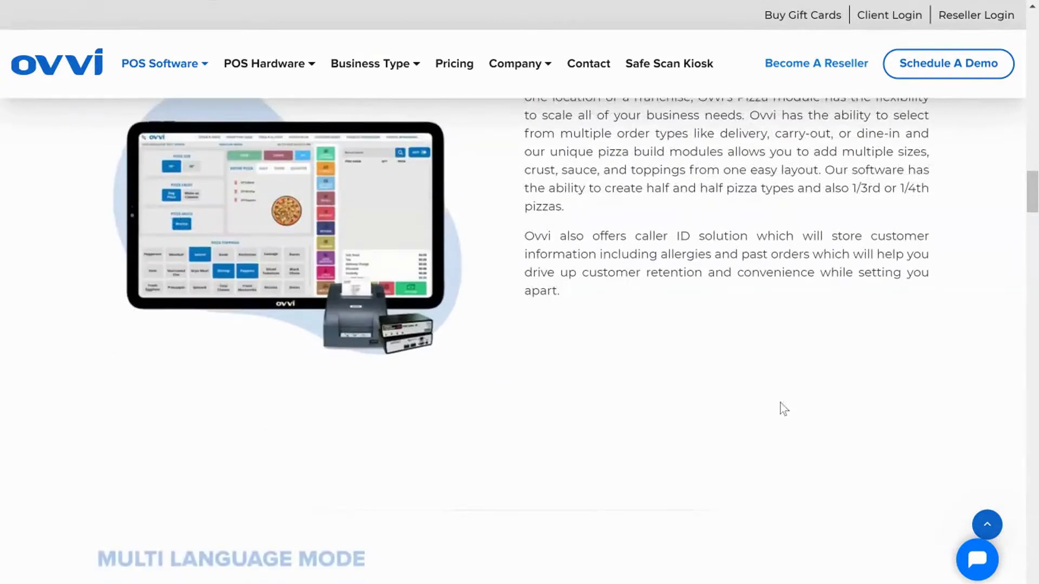
scroll(780, 404, down, 5)
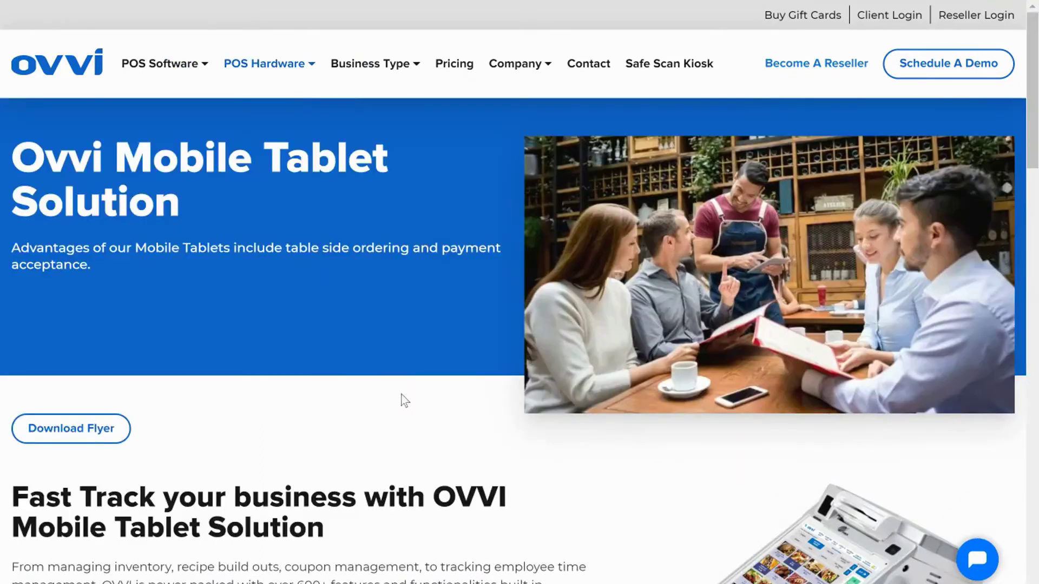
scroll(403, 400, down, 4)
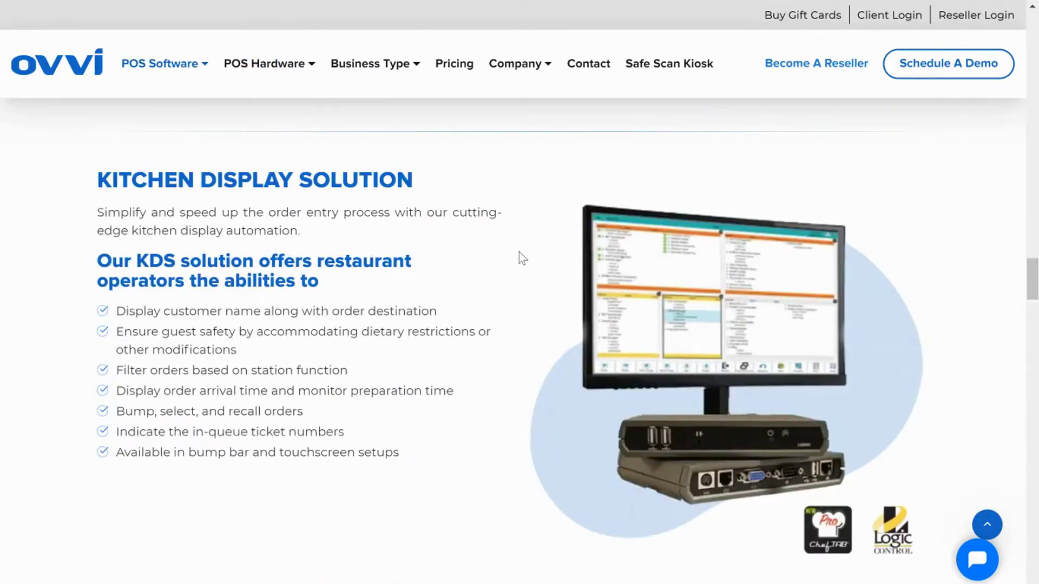
scroll(526, 261, down, 3)
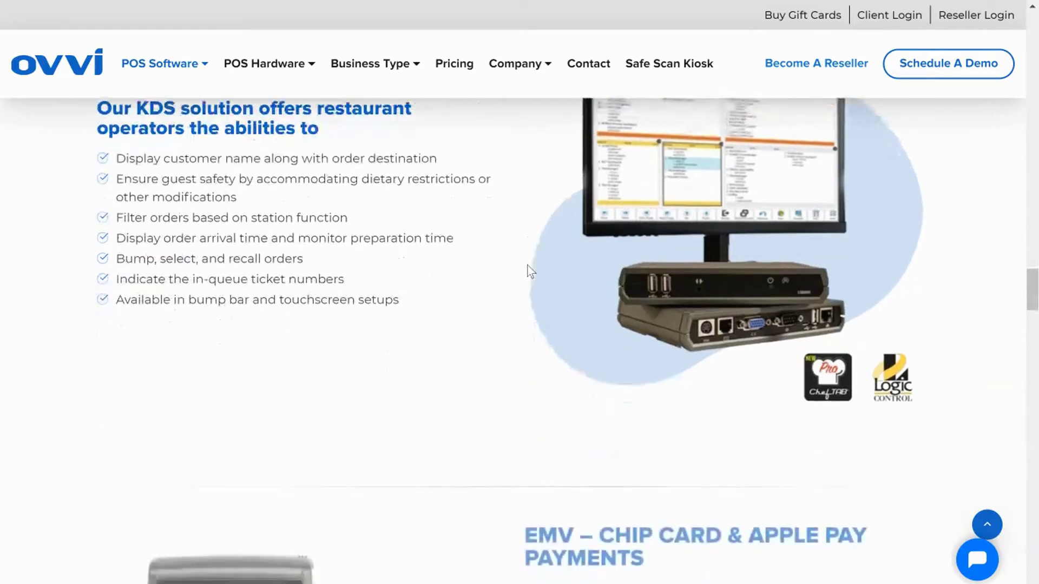
scroll(527, 265, down, 5)
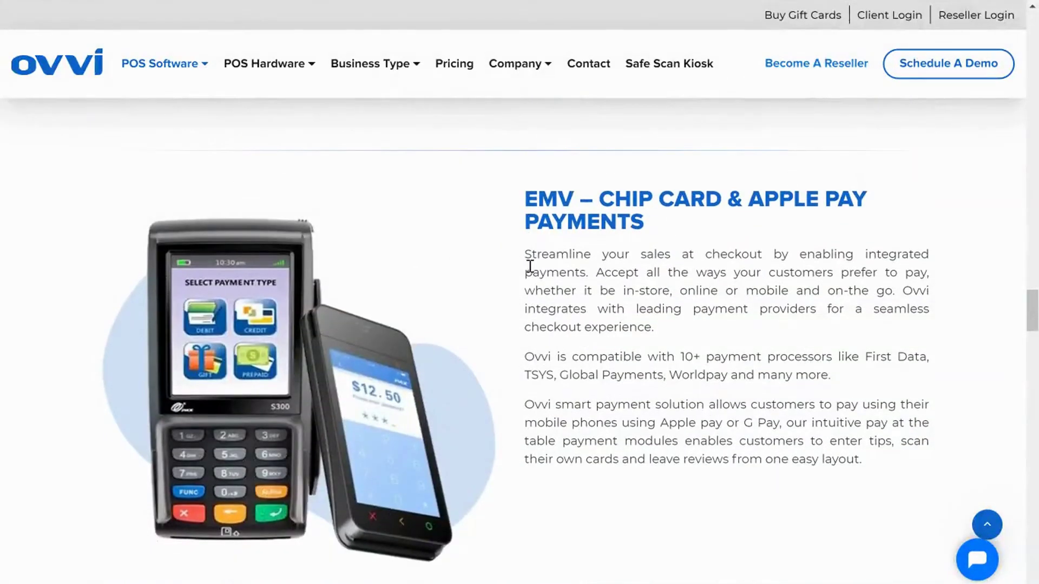
scroll(529, 265, down, 1)
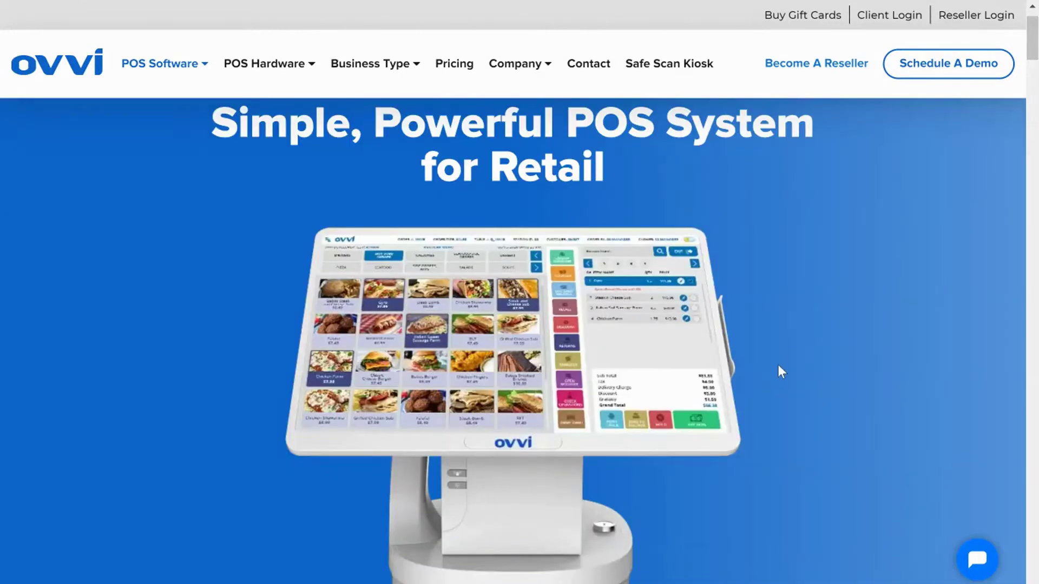
Scroll the retail POS page past Style Matrix, Live Analytic Reporting and Scan Data to the Gift Card solution.
scroll(778, 365, down, 8)
scroll(775, 358, down, 10)
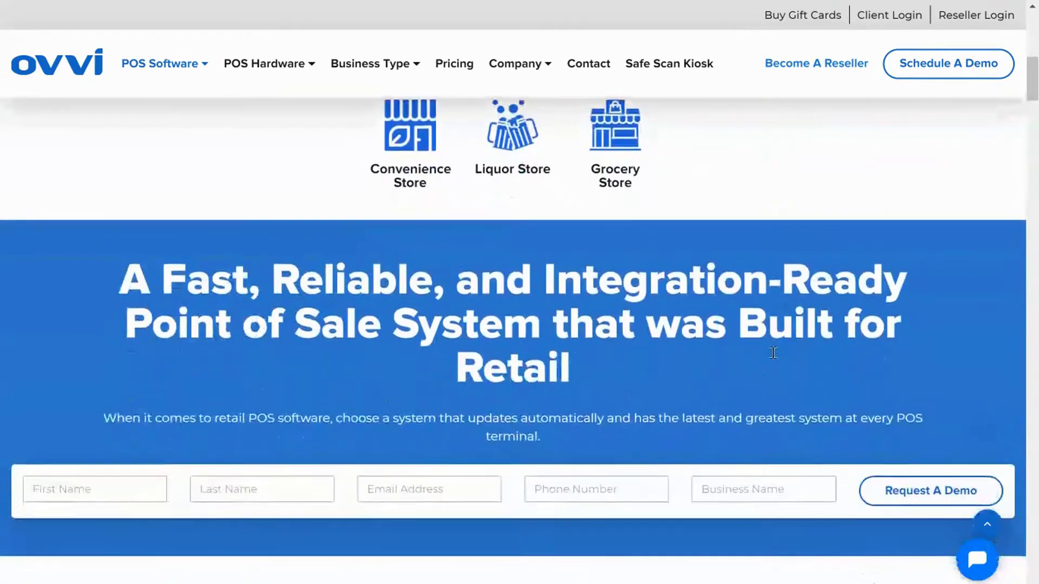
scroll(775, 357, down, 4)
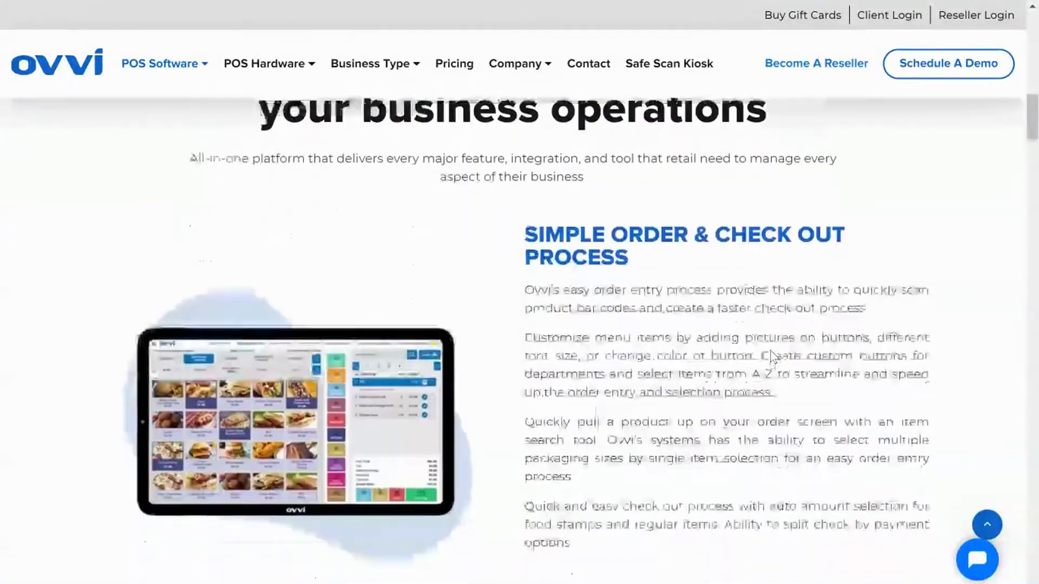
scroll(752, 351, down, 10)
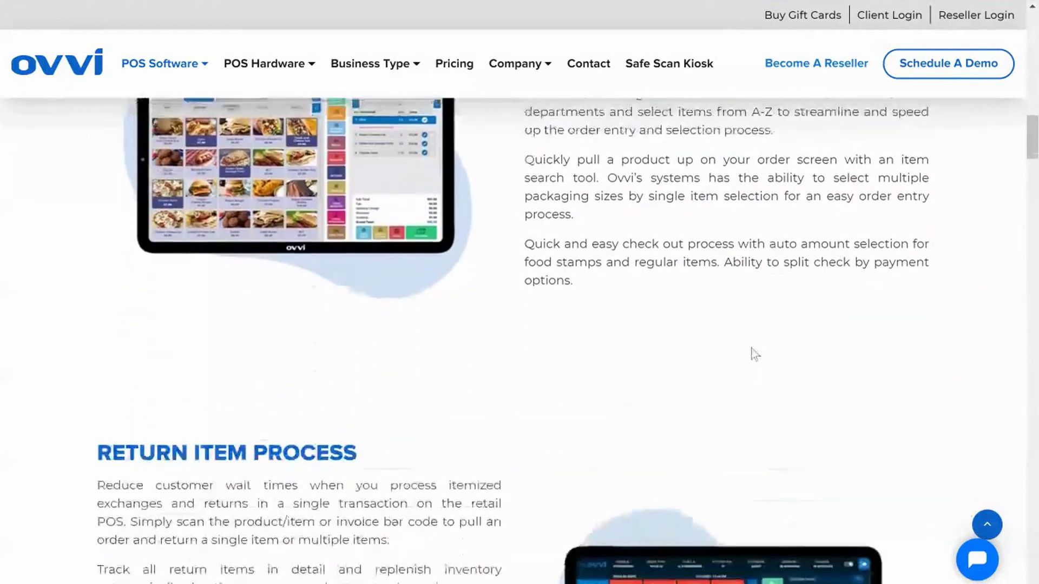
scroll(749, 345, down, 8)
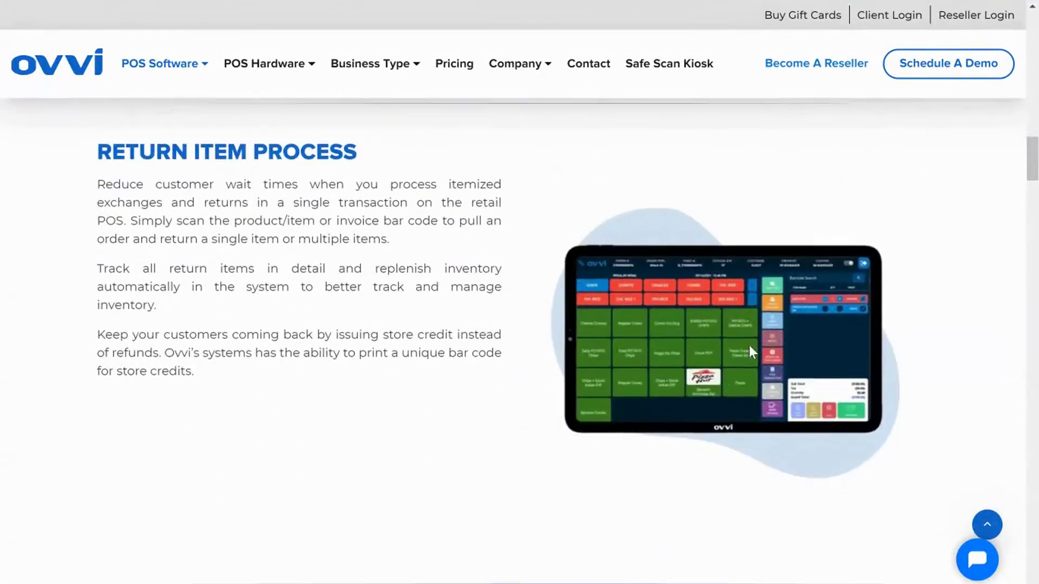
scroll(750, 349, down, 1)
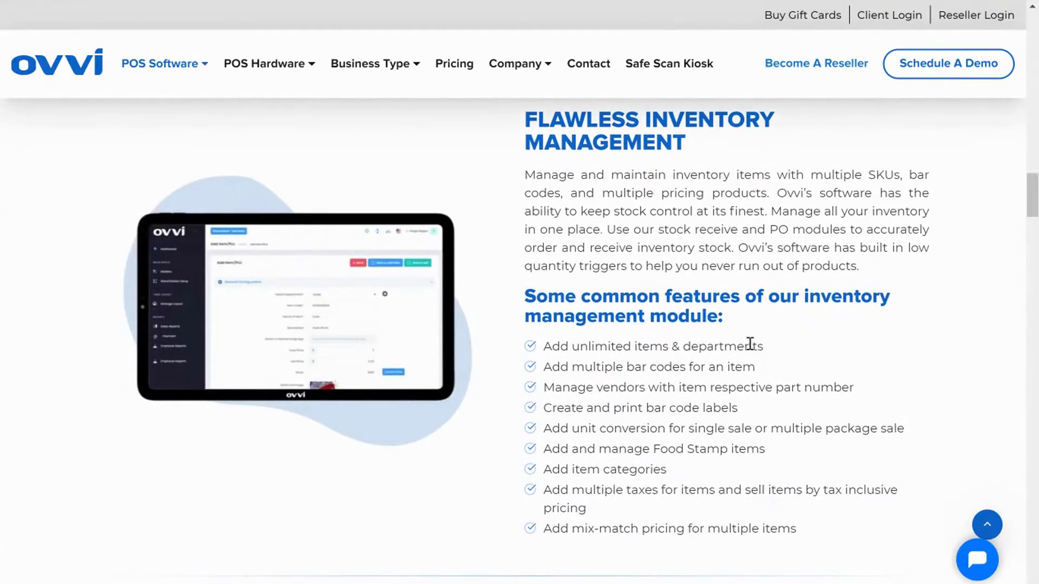
scroll(751, 344, down, 7)
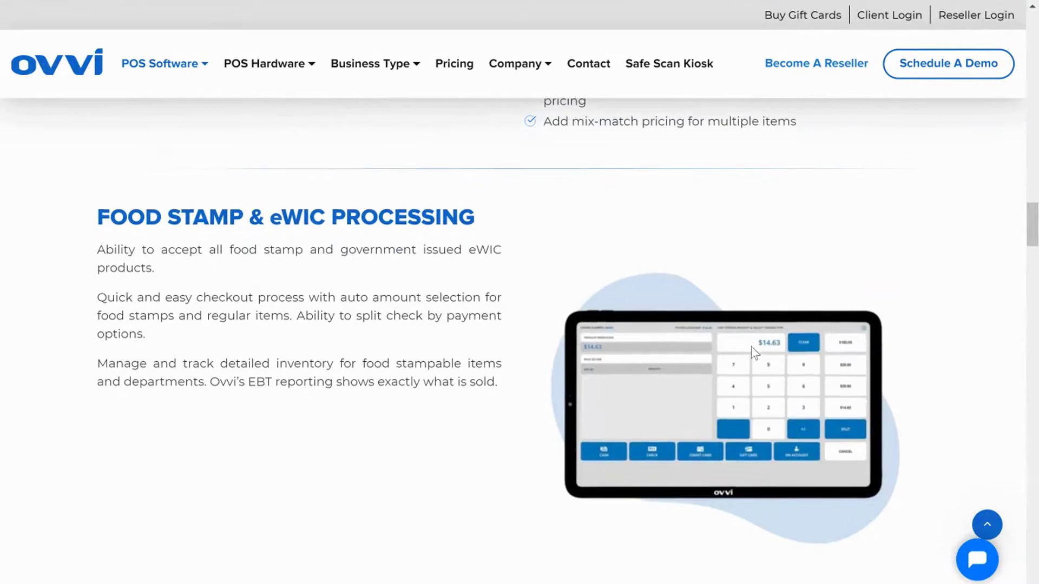
scroll(750, 349, down, 8)
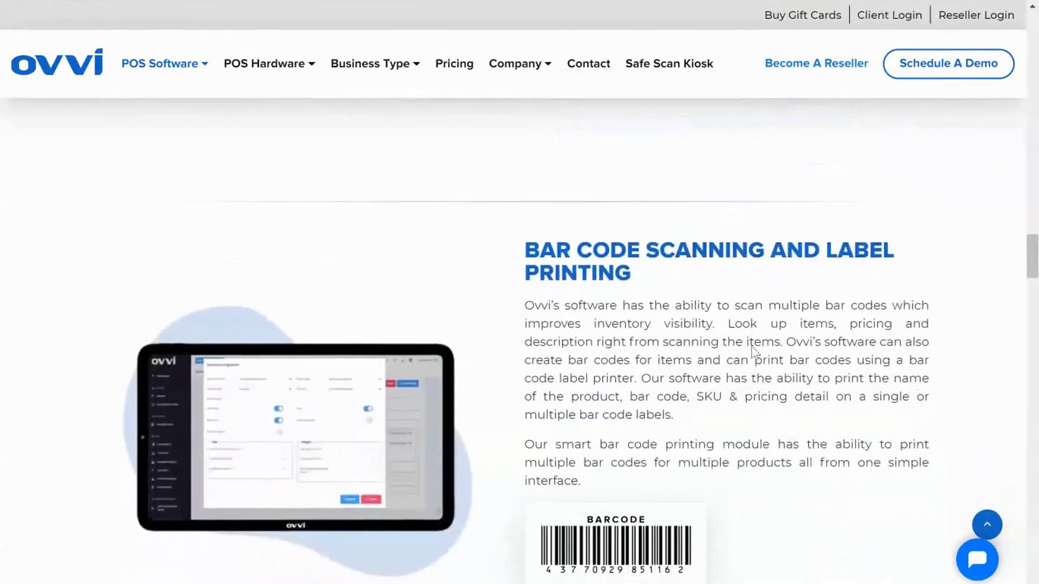
scroll(752, 349, down, 2)
scroll(743, 347, down, 7)
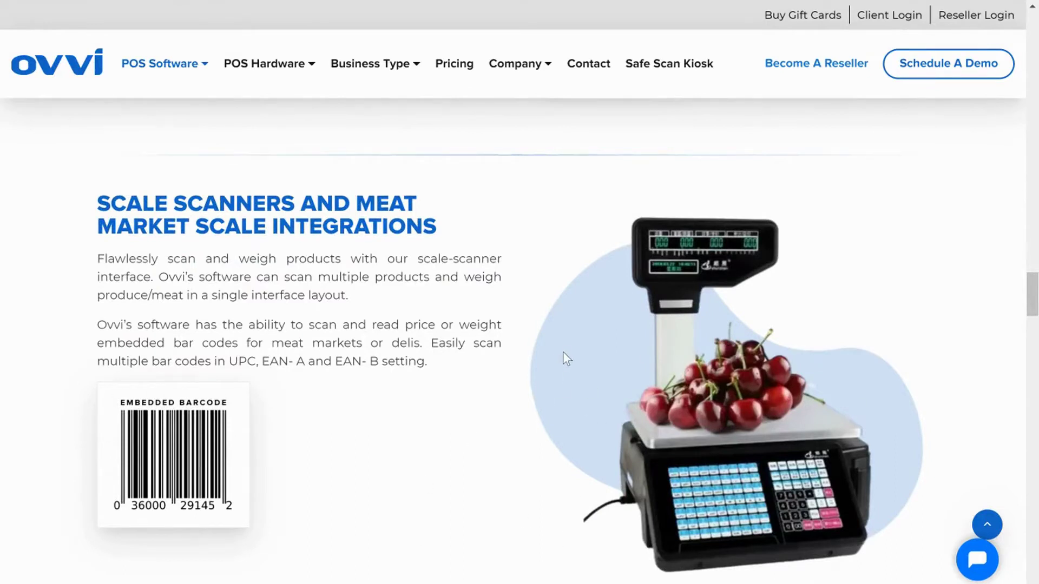
scroll(574, 358, down, 6)
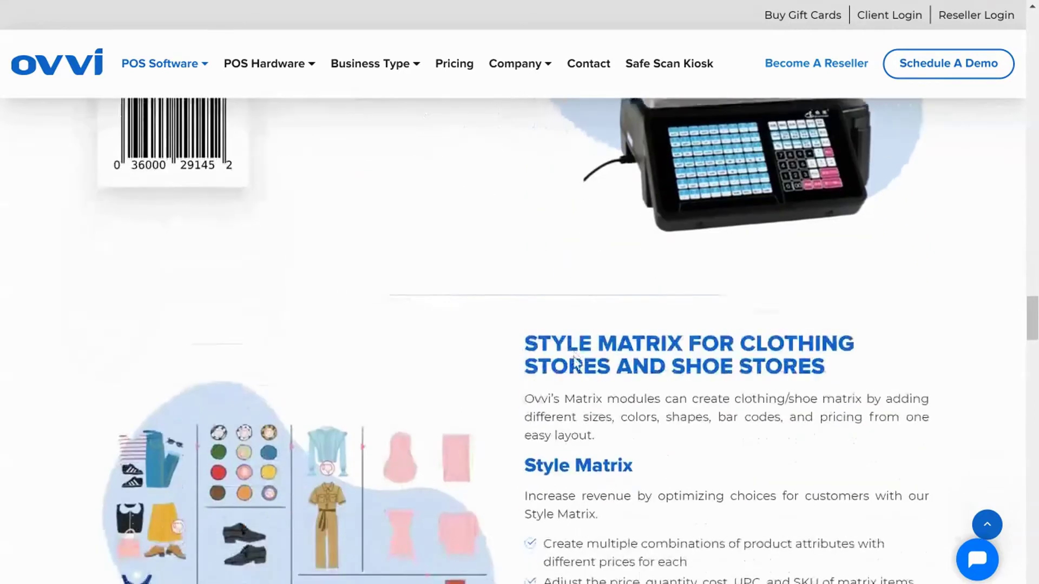
scroll(575, 359, down, 3)
scroll(575, 361, down, 2)
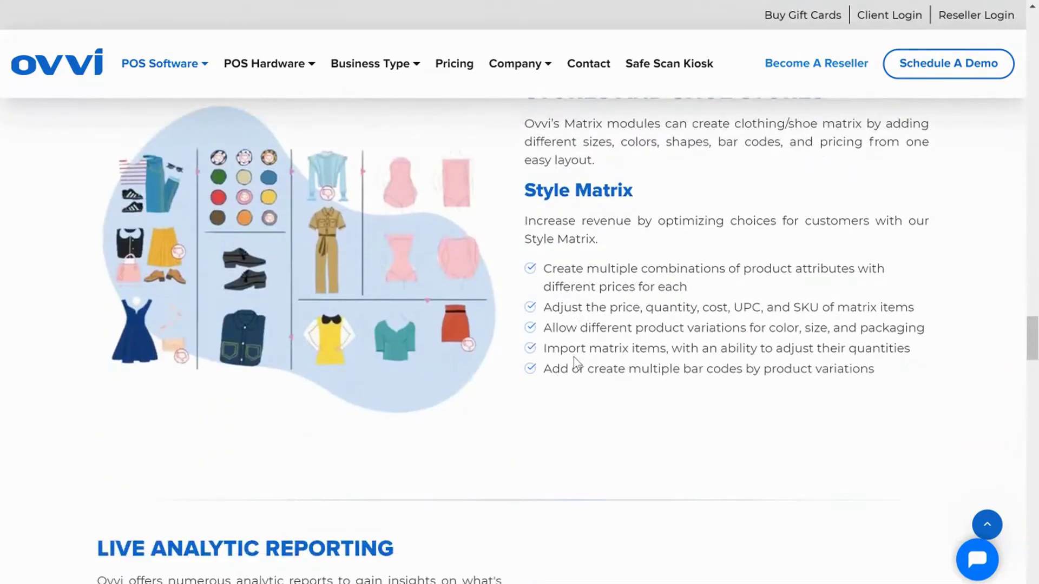
scroll(573, 357, down, 12)
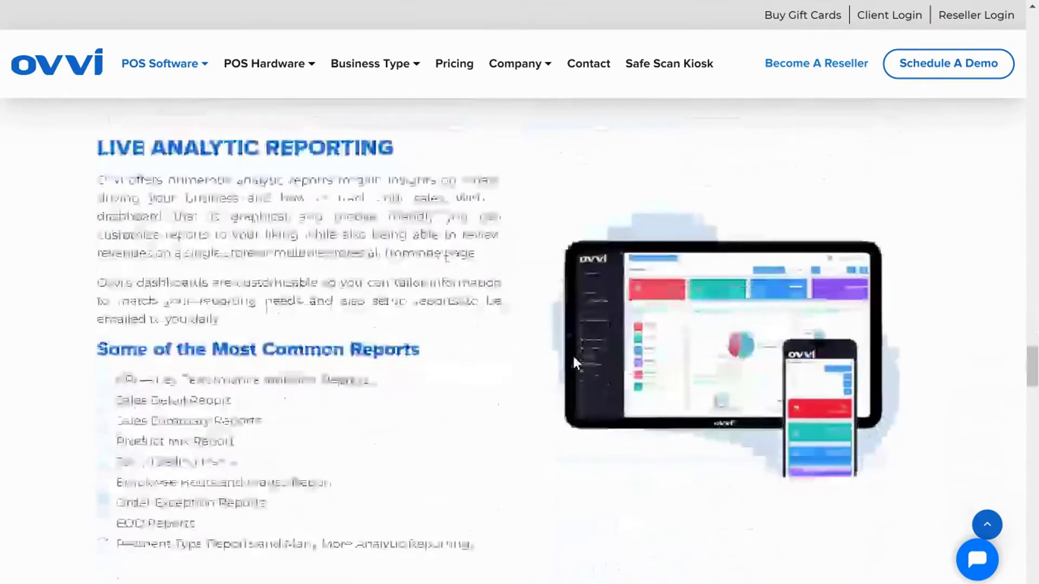
scroll(576, 362, down, 4)
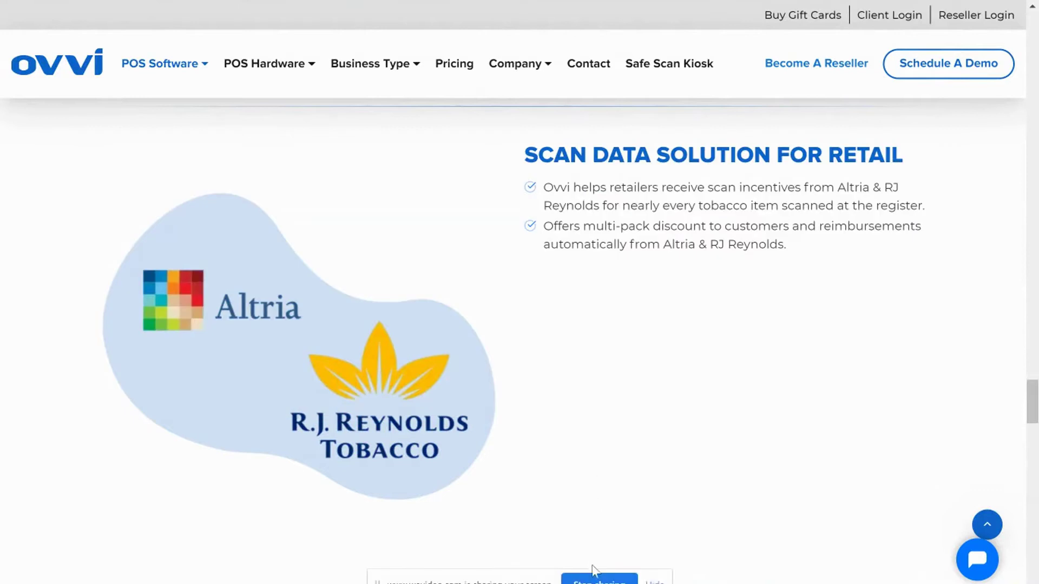
scroll(731, 448, down, 6)
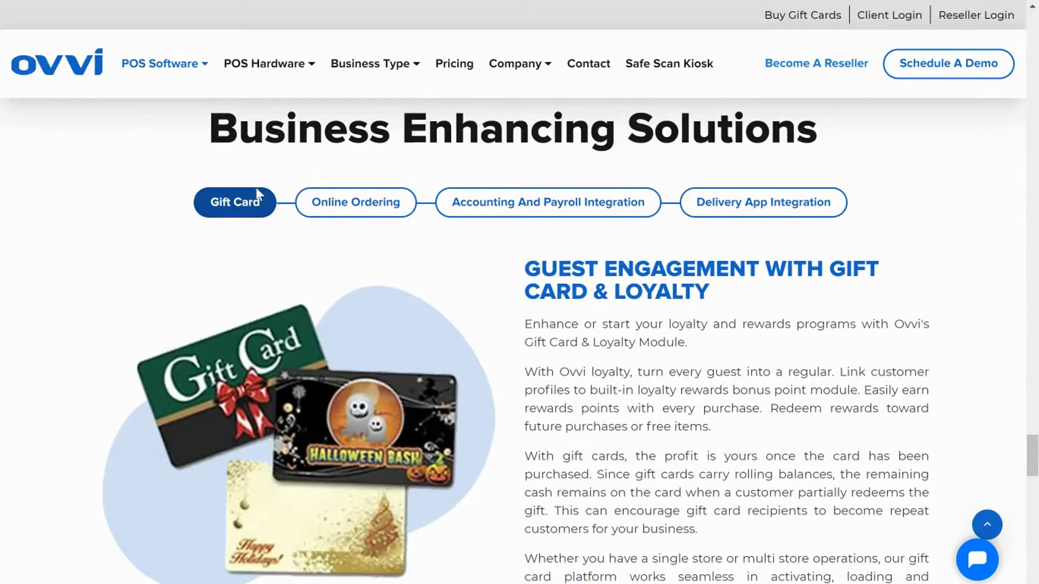
Show the Online Ordering, Accounting and Payroll Integration, and Delivery App Integration solution details in turn.
click(354, 210)
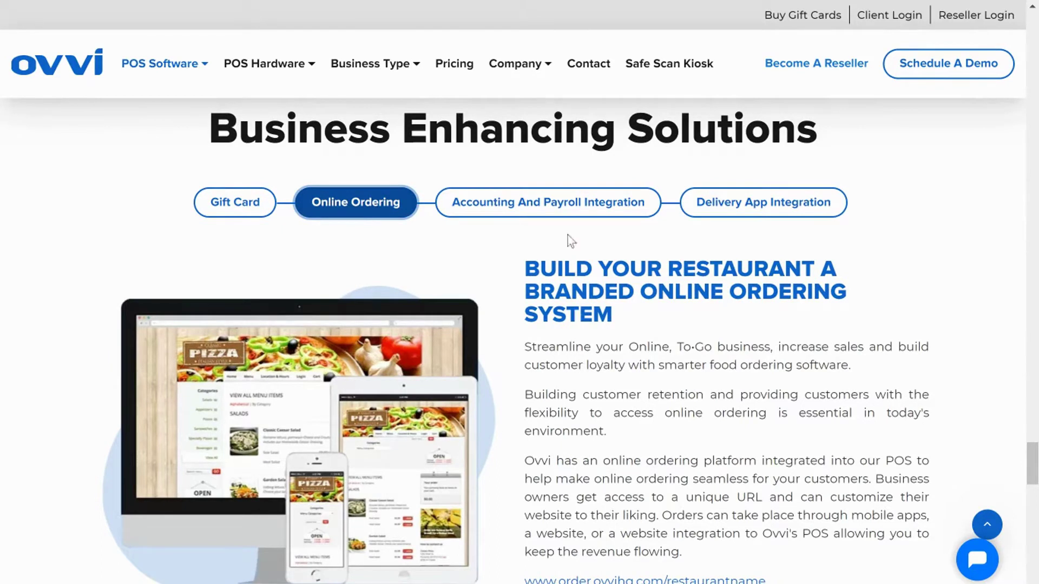
click(568, 214)
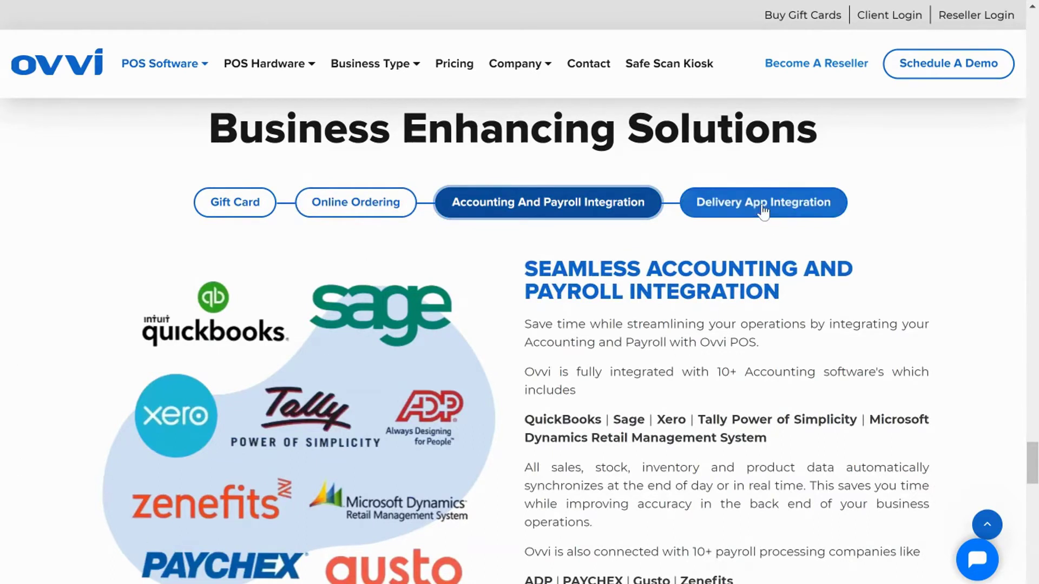
click(711, 211)
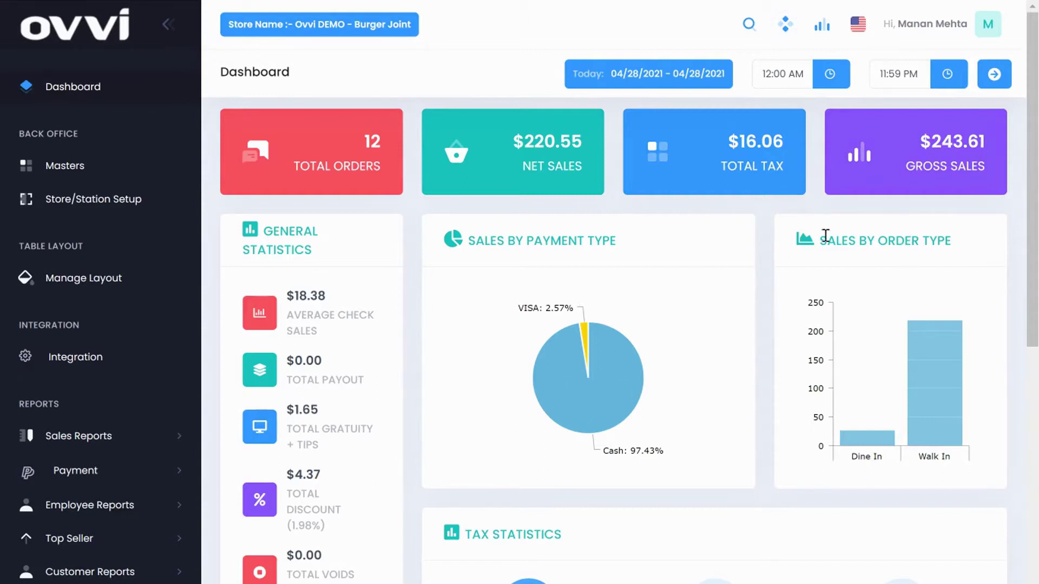
Scroll the Dashboard down to the Tax Statistics, Top Selling Items and Employee Time Card panels.
scroll(1016, 231, down, 6)
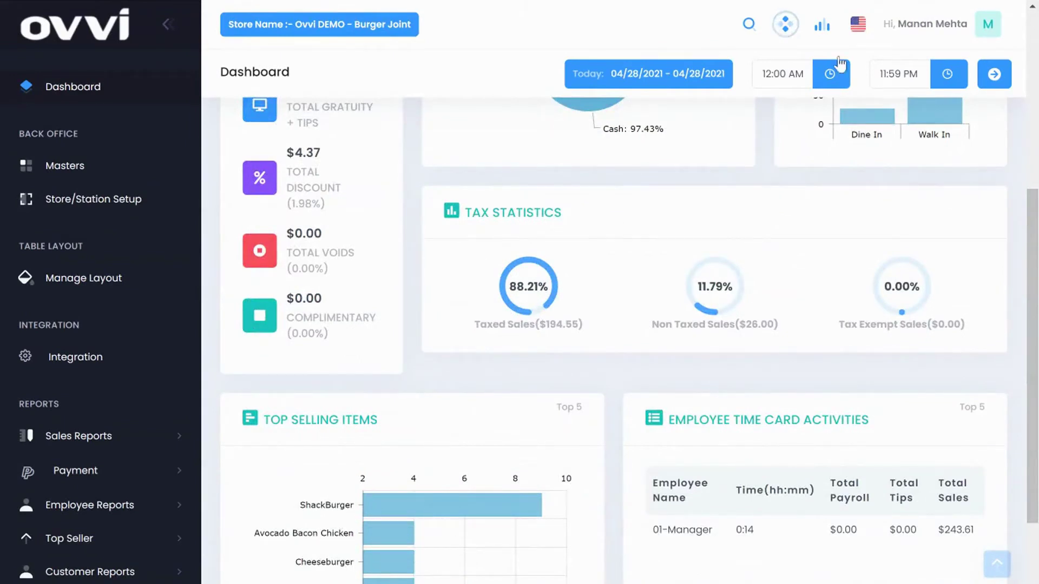
click(822, 27)
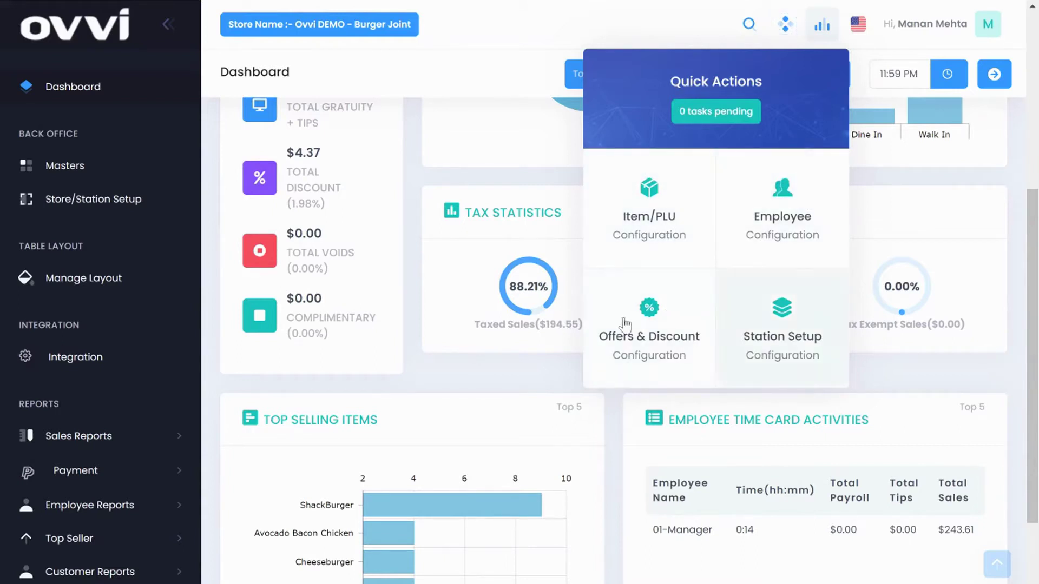
click(784, 26)
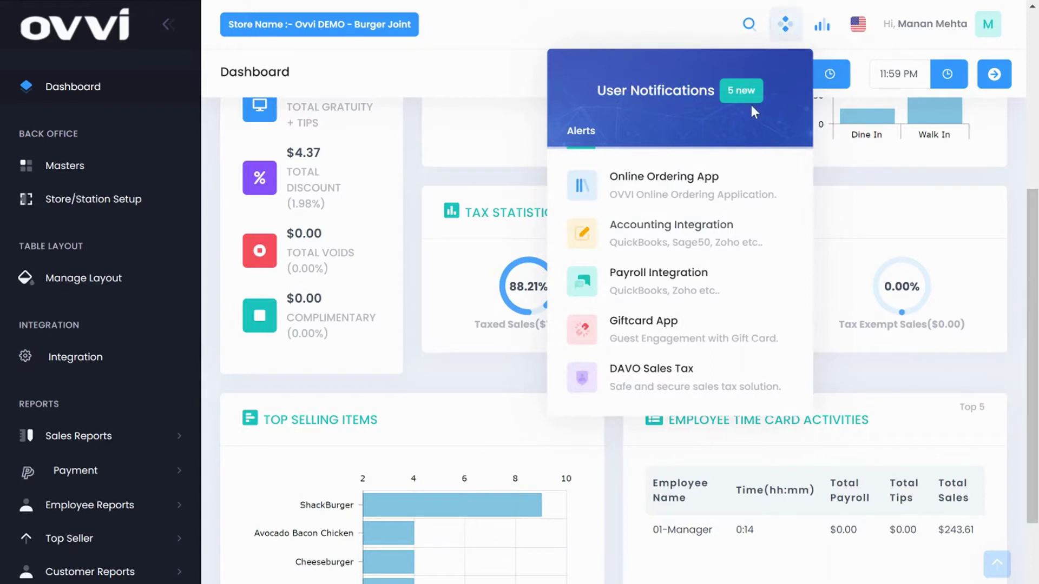
click(858, 28)
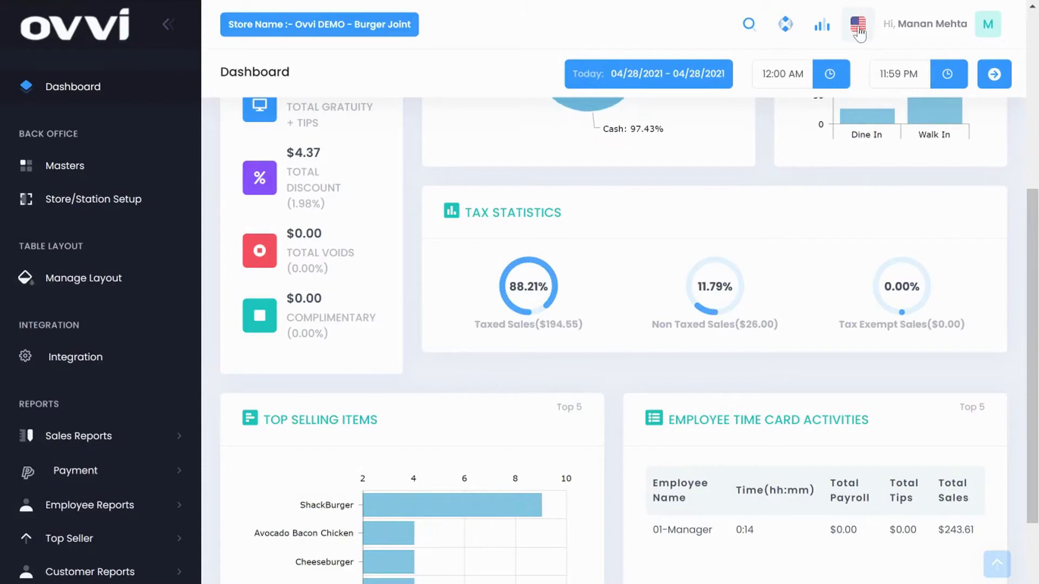
Switch the interface language to Korean, then set it back to English.
click(858, 29)
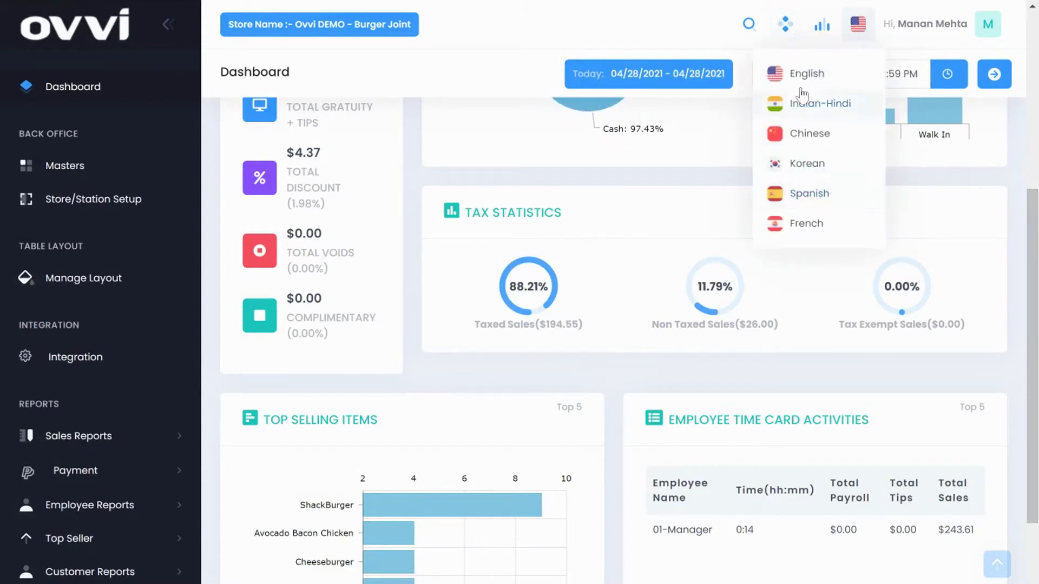
click(803, 165)
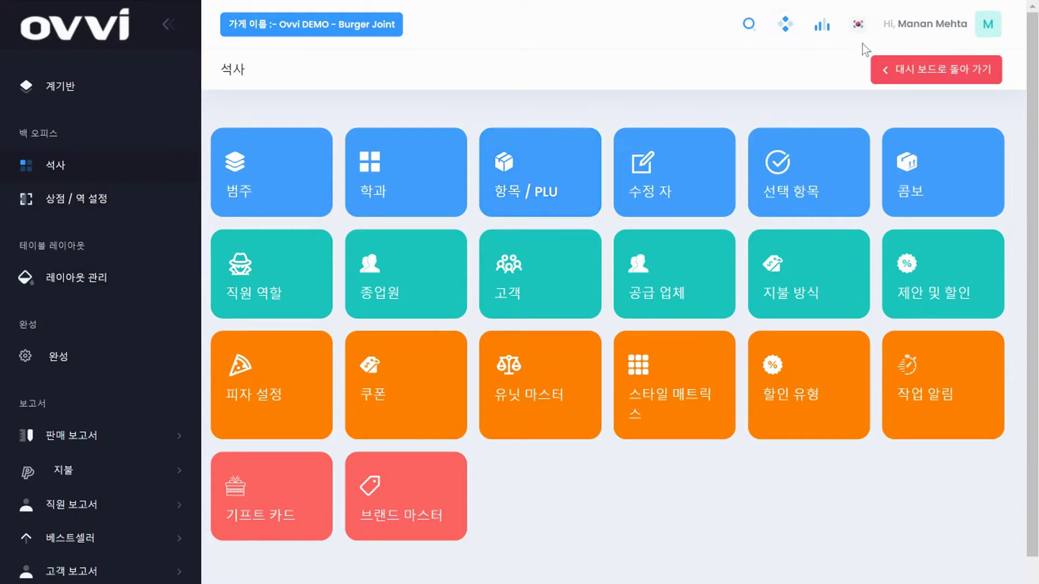
click(858, 27)
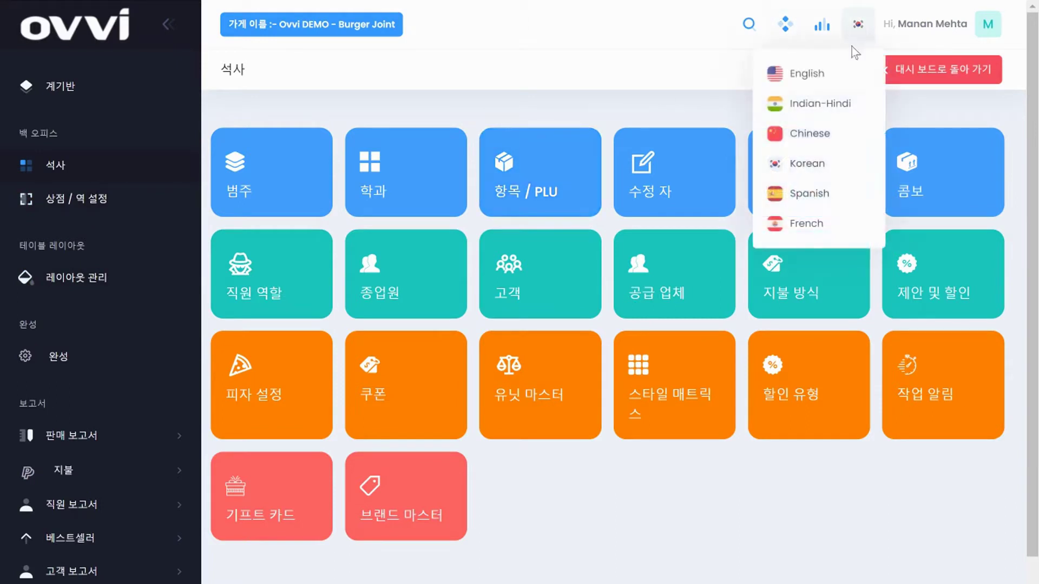
click(827, 76)
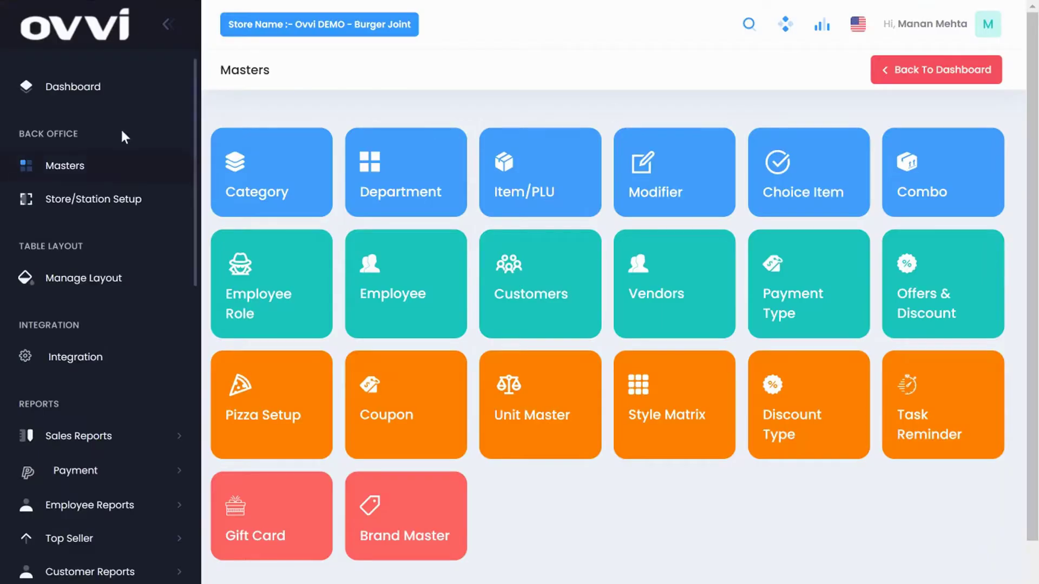
Open Masters and expand the Store Configuration section of Store Settings.
click(60, 169)
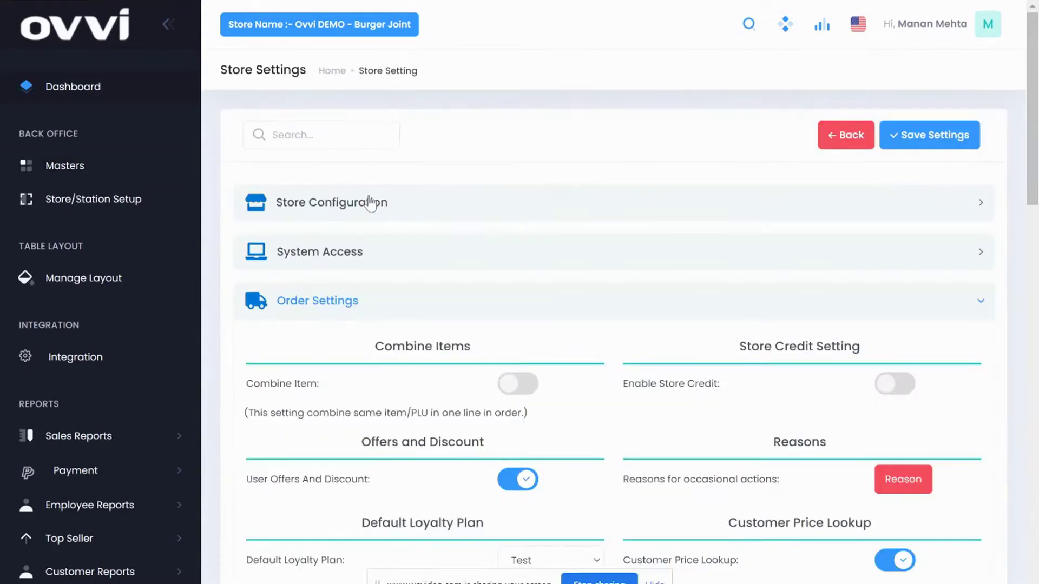
click(371, 203)
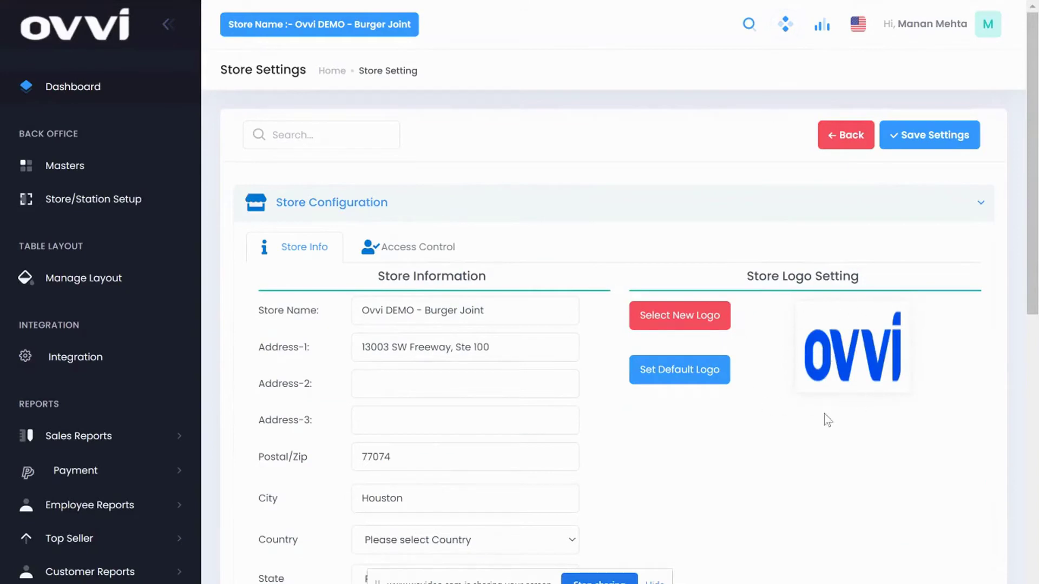
Expand the System Access and Order Settings sections of Store Settings.
scroll(805, 424, down, 4)
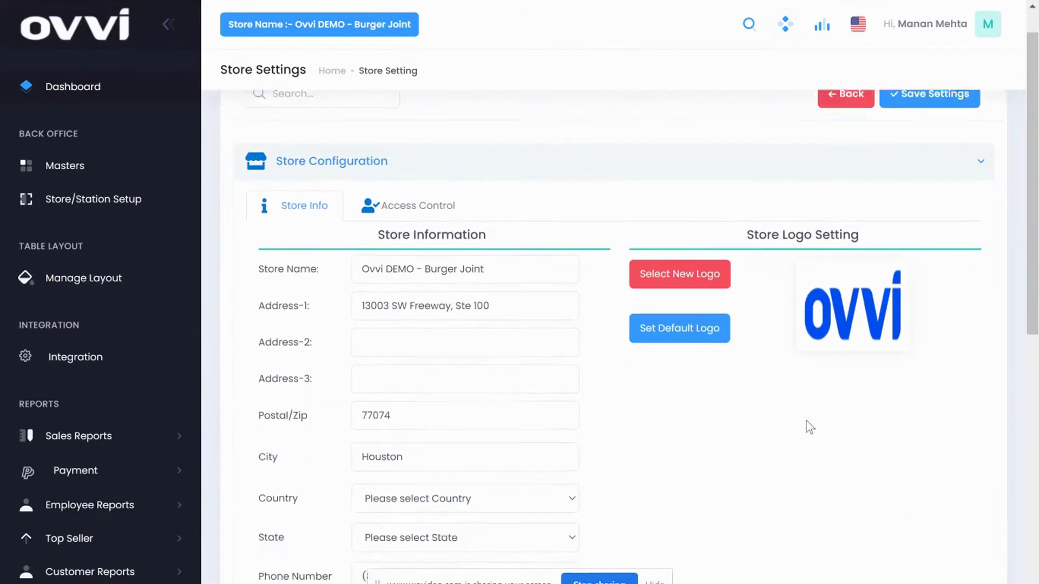
scroll(802, 423, down, 3)
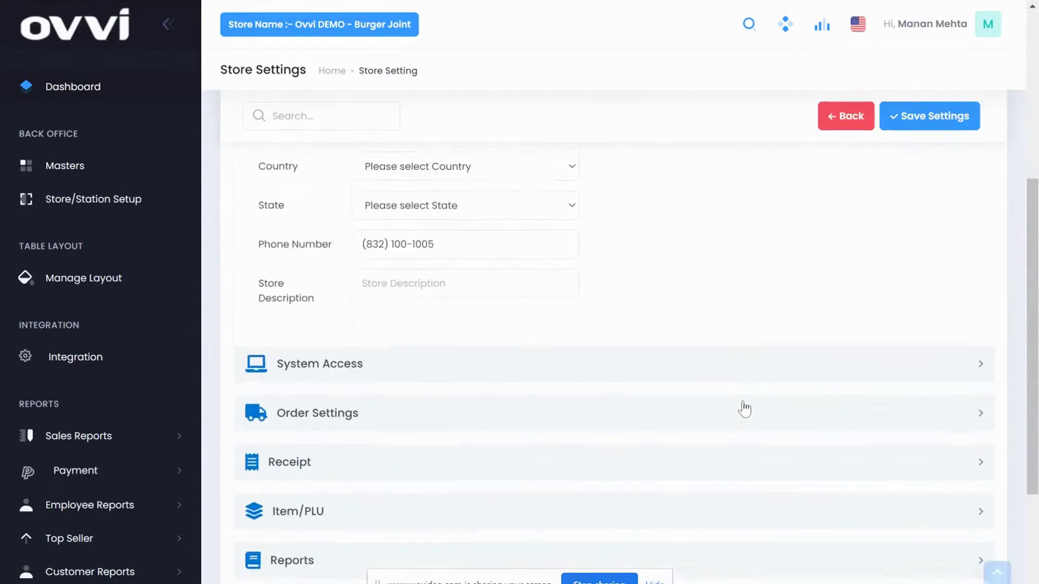
click(692, 367)
scroll(487, 261, up, 4)
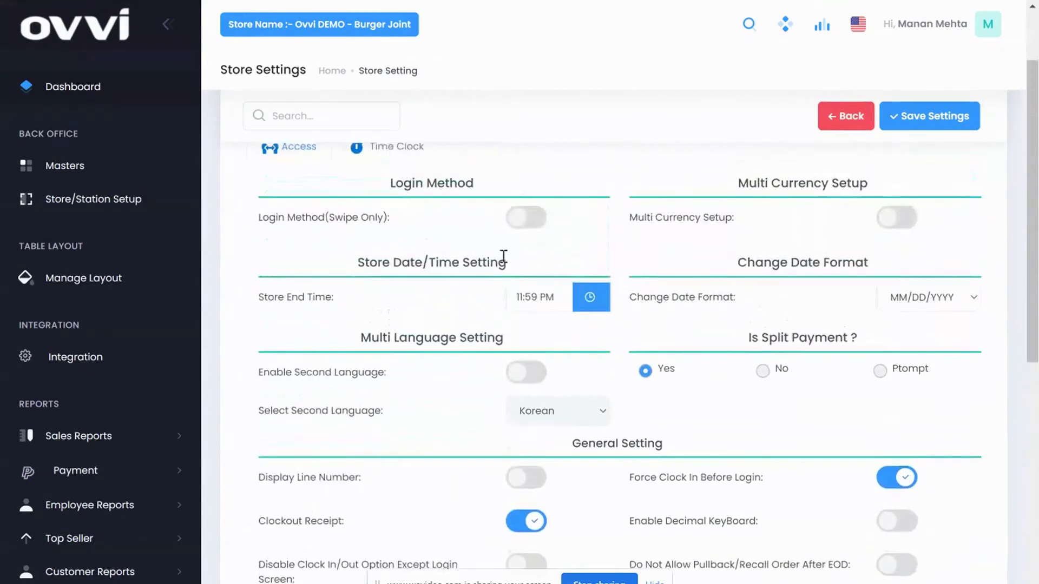
scroll(503, 255, up, 1)
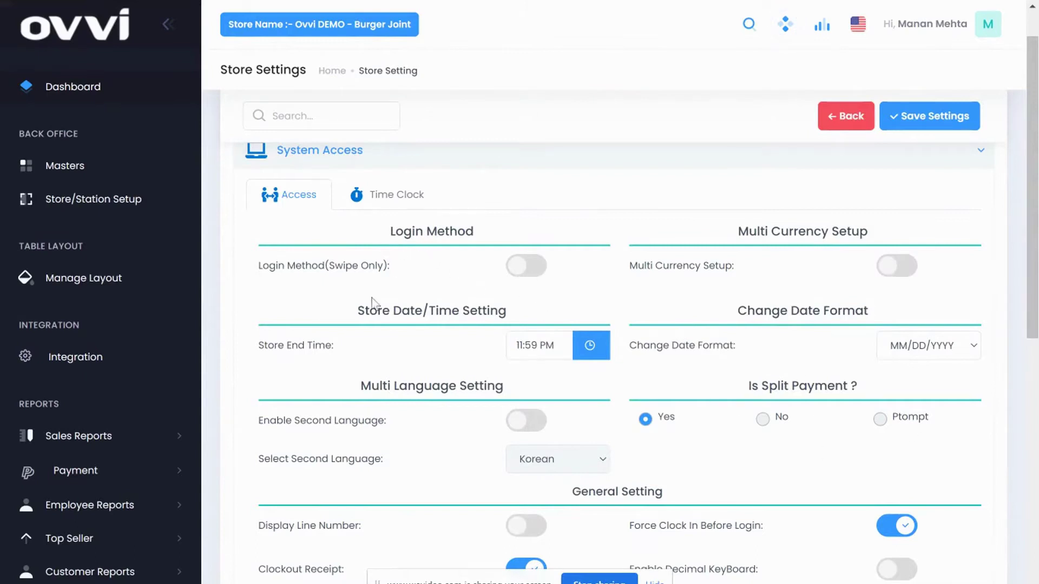
scroll(650, 351, down, 7)
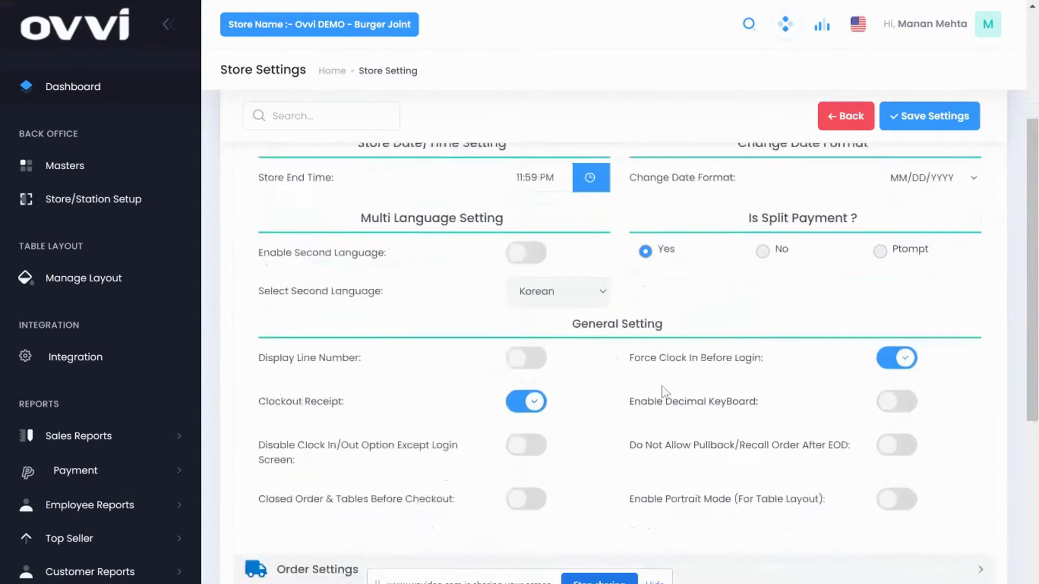
click(649, 345)
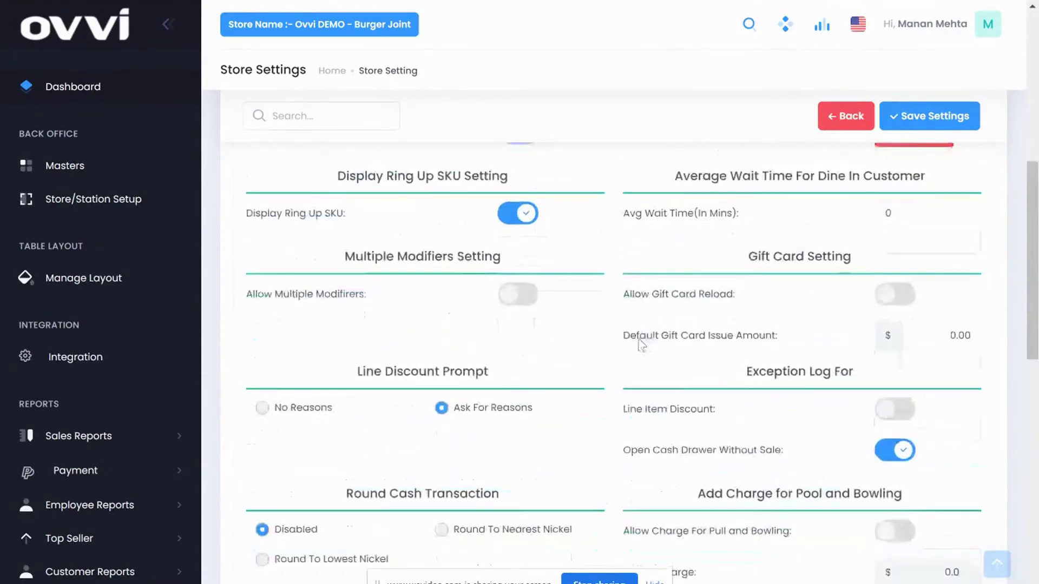
Scroll through the Order Settings options to the receipt printing toggles.
scroll(434, 297, up, 4)
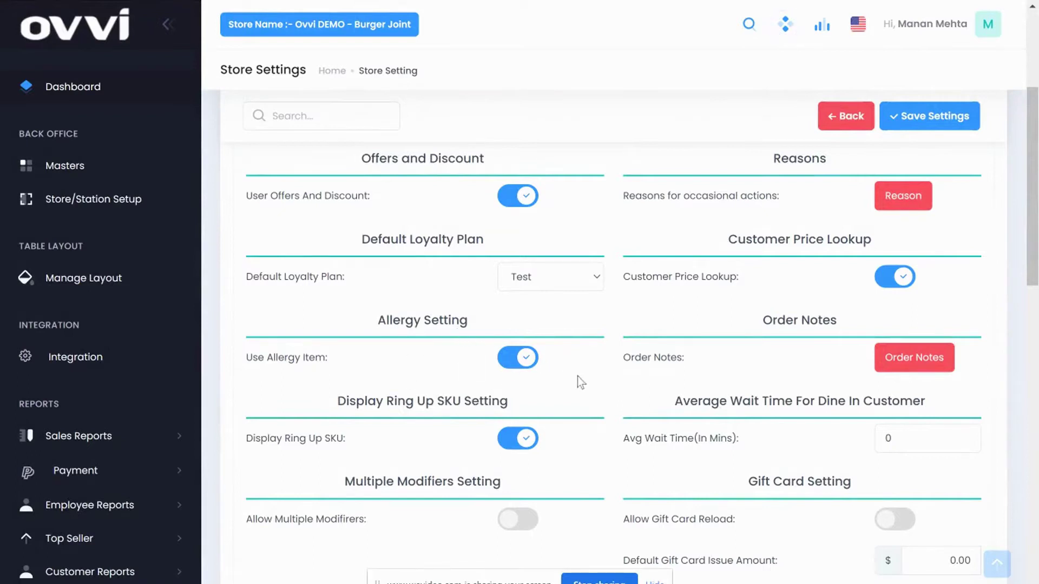
scroll(549, 439, down, 6)
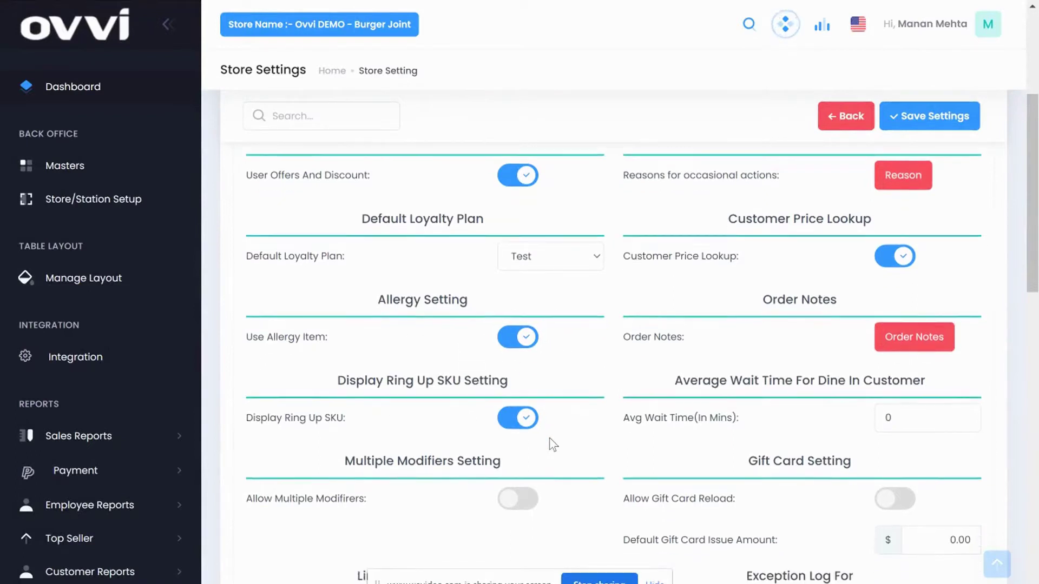
scroll(622, 410, down, 5)
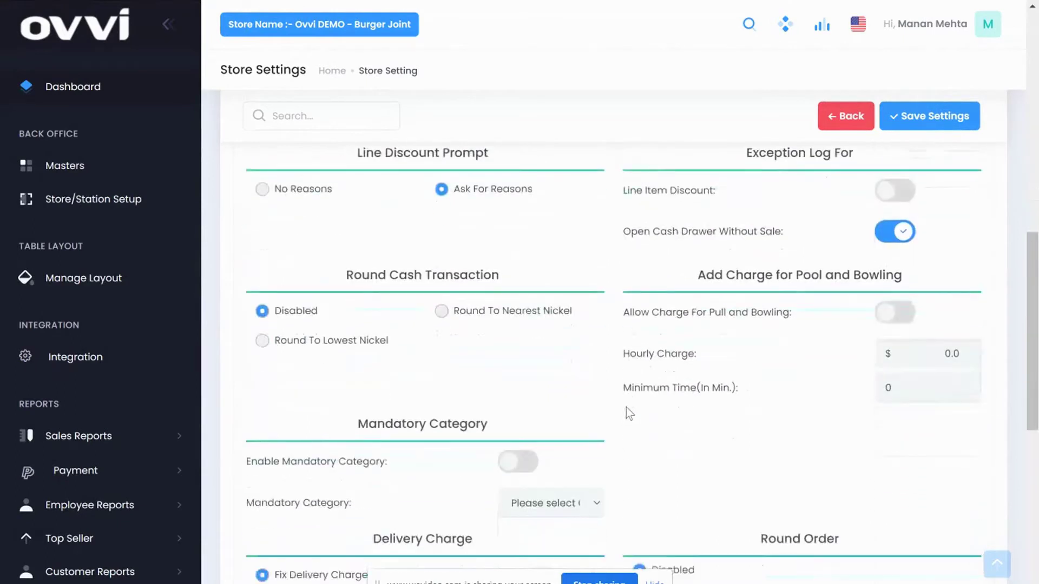
scroll(458, 261, up, 10)
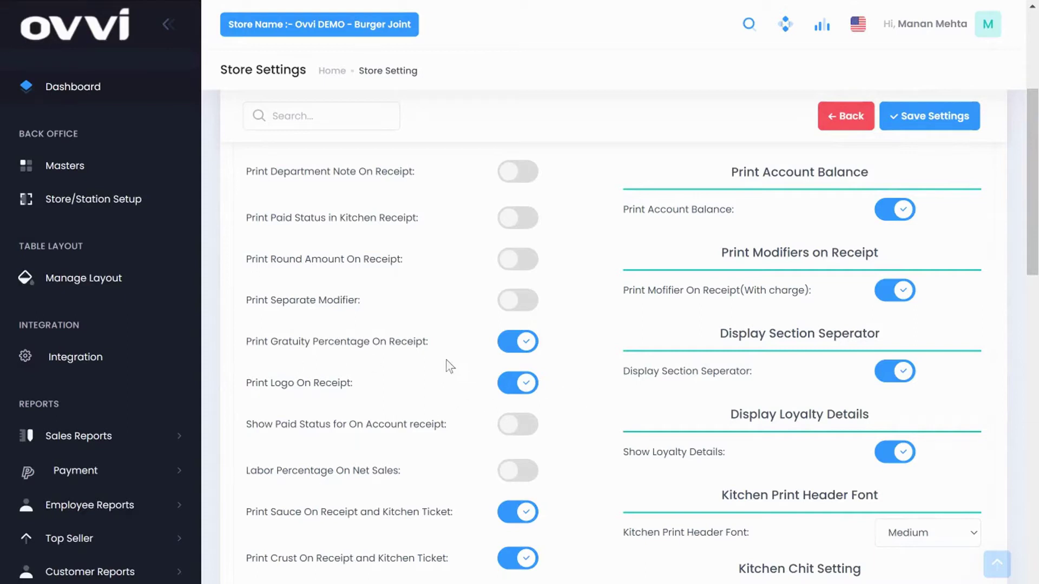
scroll(576, 374, down, 3)
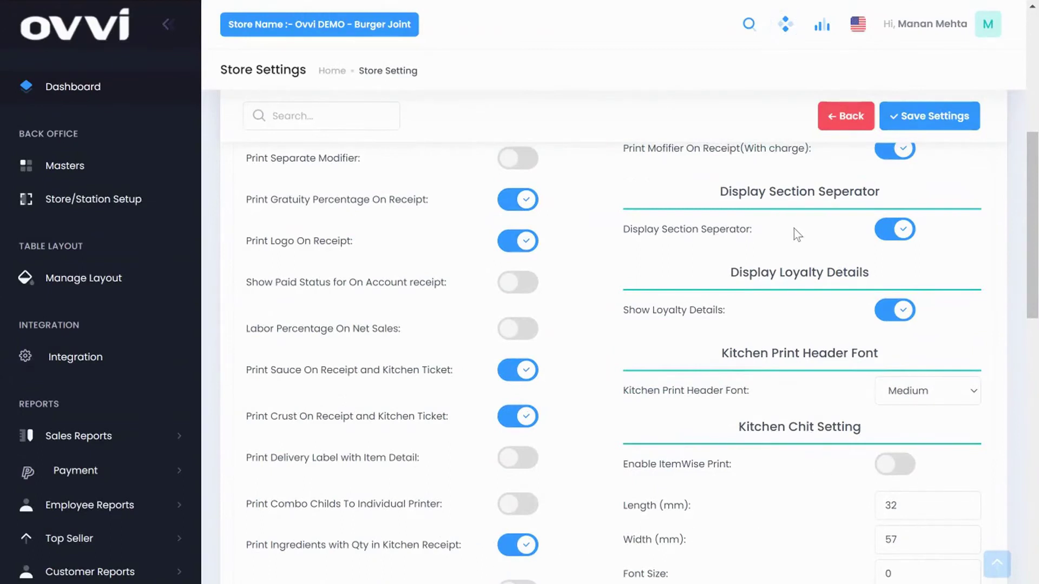
scroll(793, 228, up, 3)
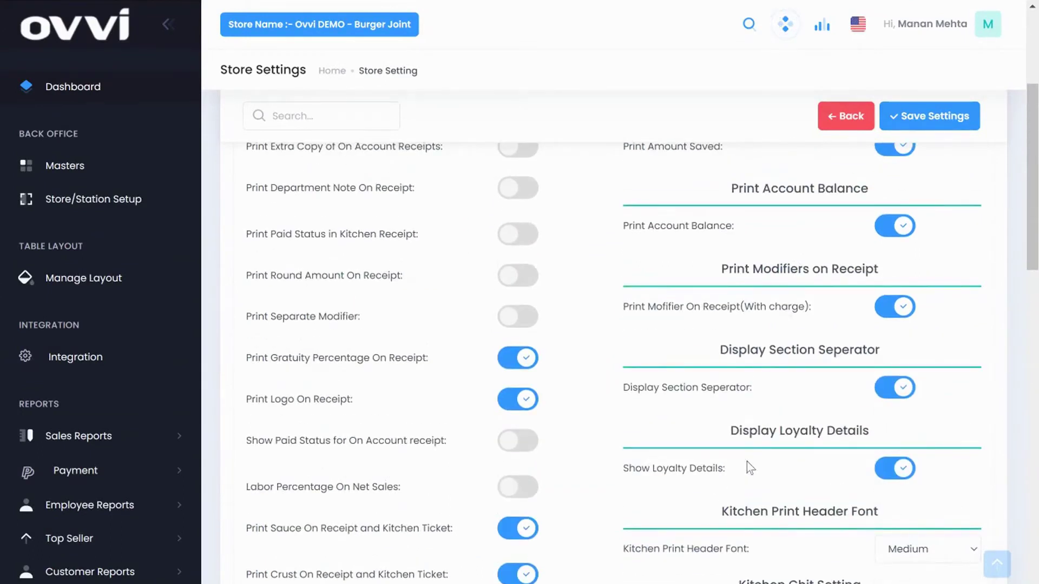
scroll(761, 443, down, 4)
click(908, 336)
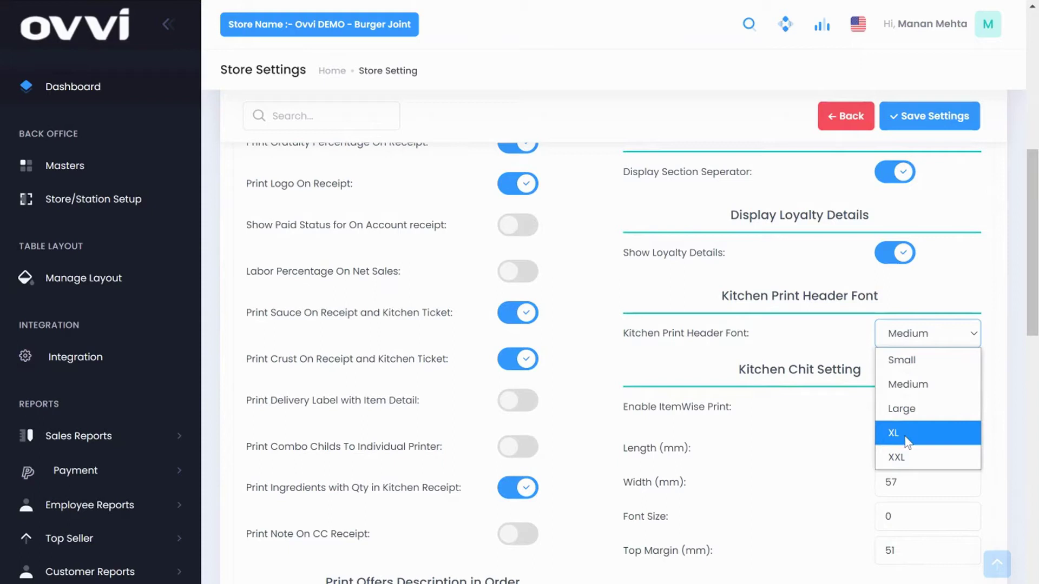
click(803, 372)
scroll(584, 374, down, 2)
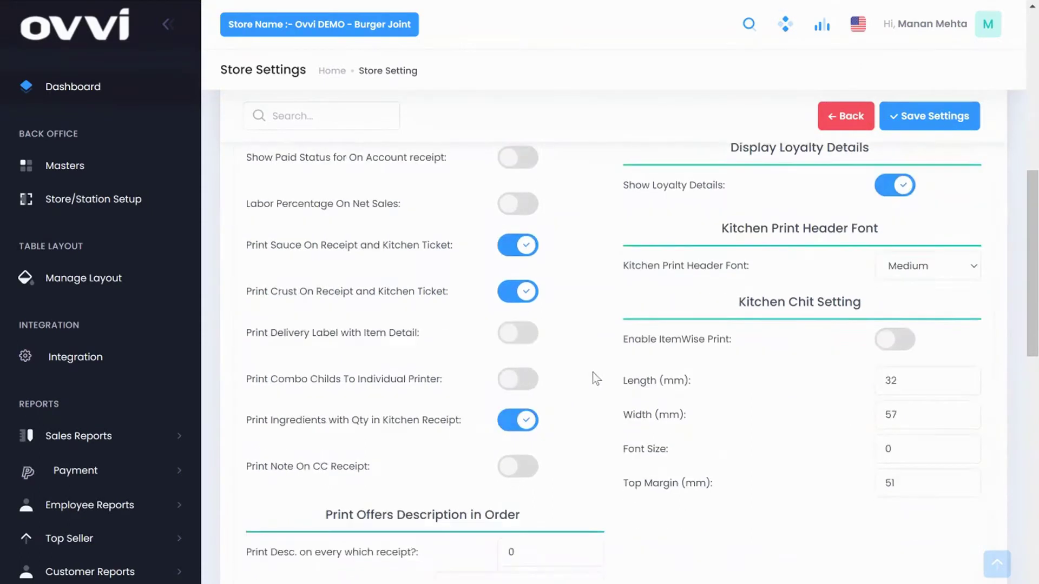
scroll(593, 372, down, 10)
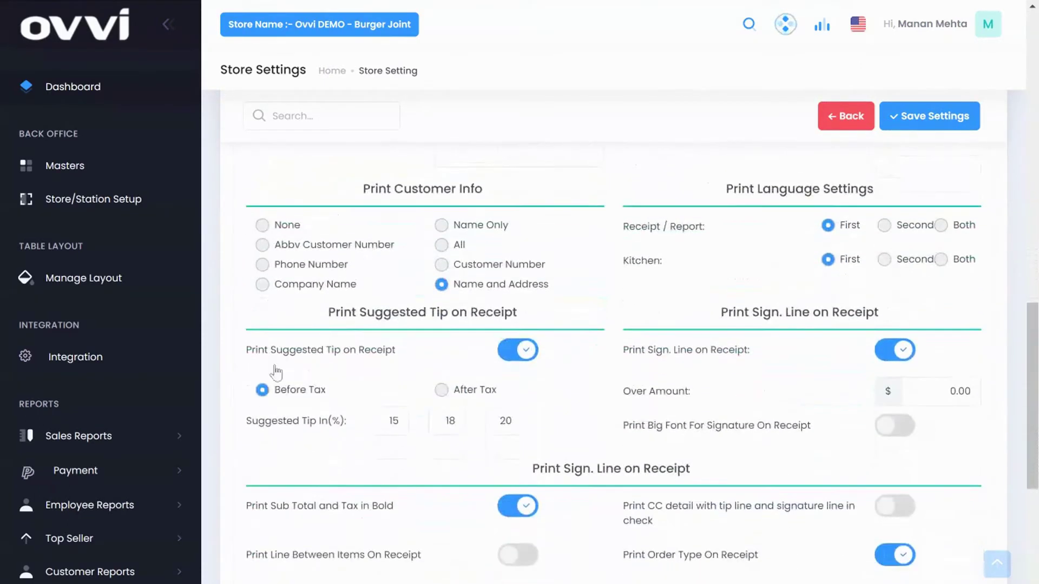
scroll(276, 372, down, 1)
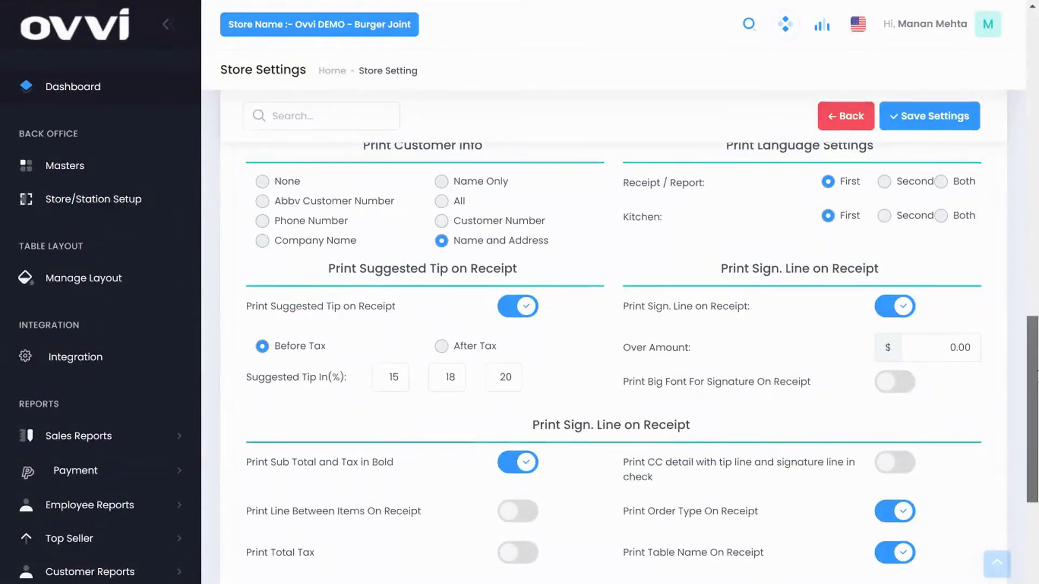
scroll(802, 357, down, 6)
Expand the Item/PLU section and toggle Stock Prompt on, then back off.
click(758, 323)
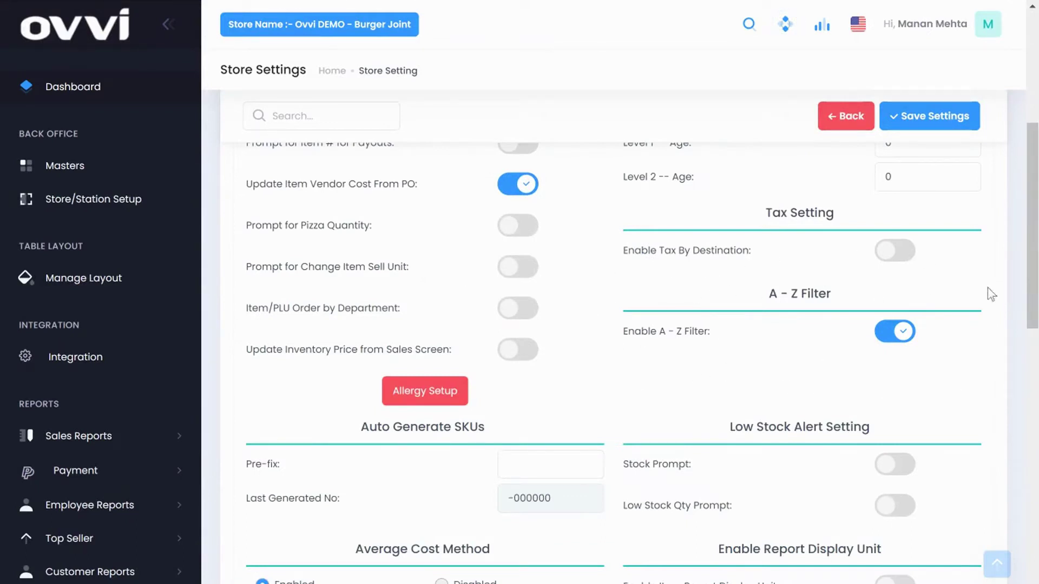
scroll(988, 292, down, 3)
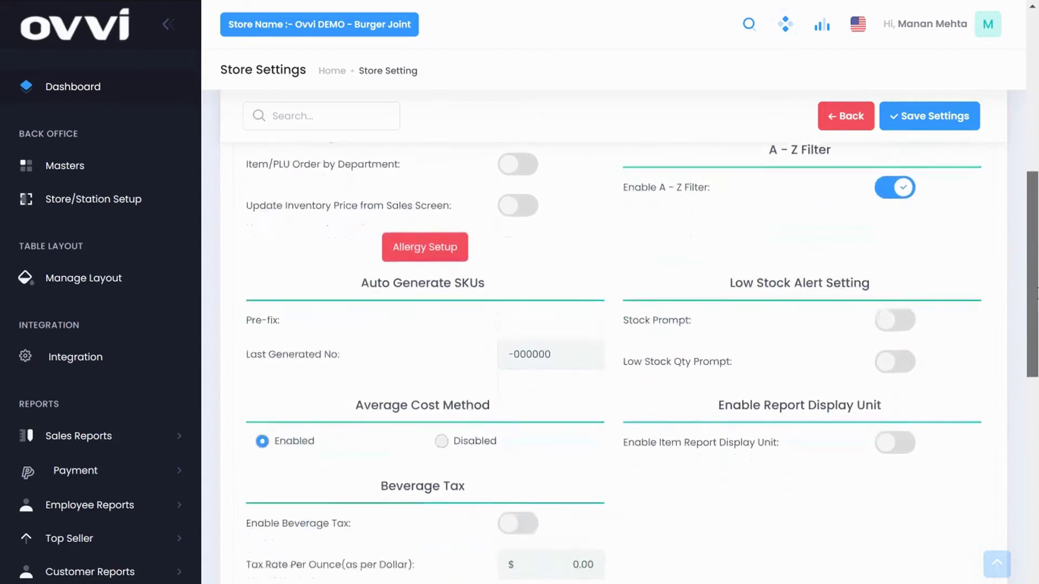
click(885, 294)
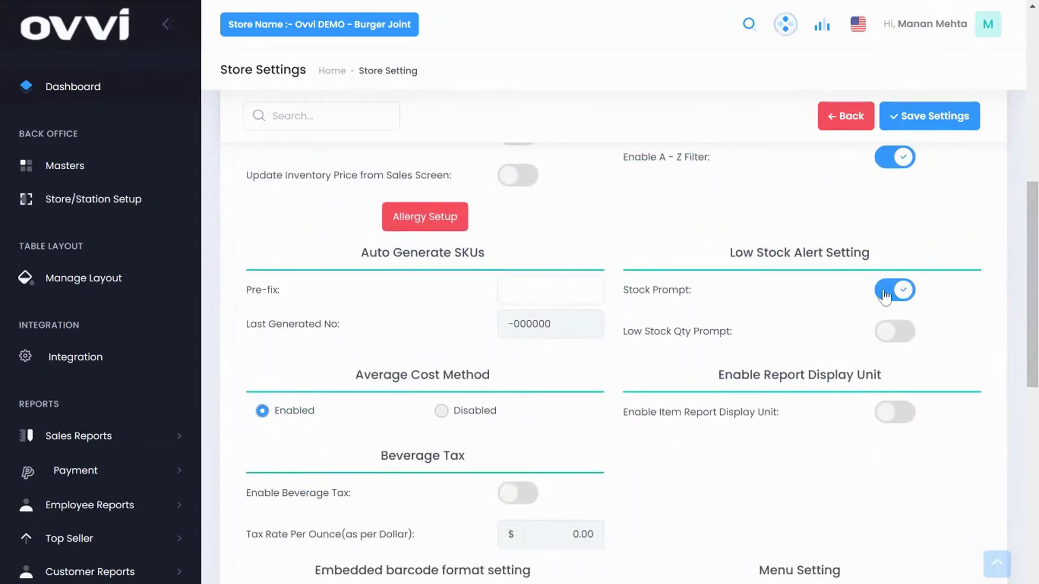
click(885, 294)
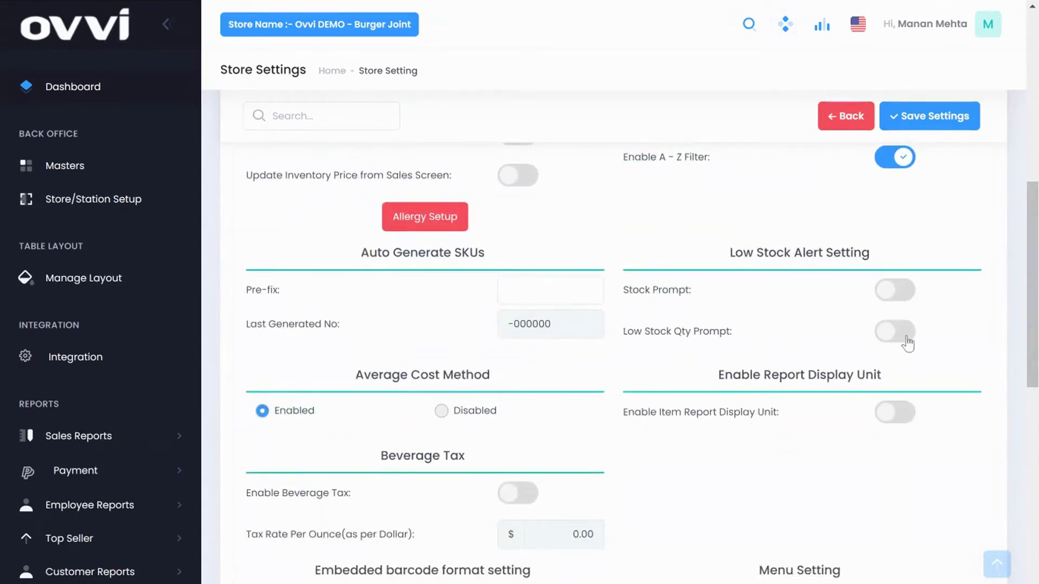
In Menu Setting, switch Happy Hour Menu off and back on.
drag(1033, 307, 1032, 447)
click(879, 196)
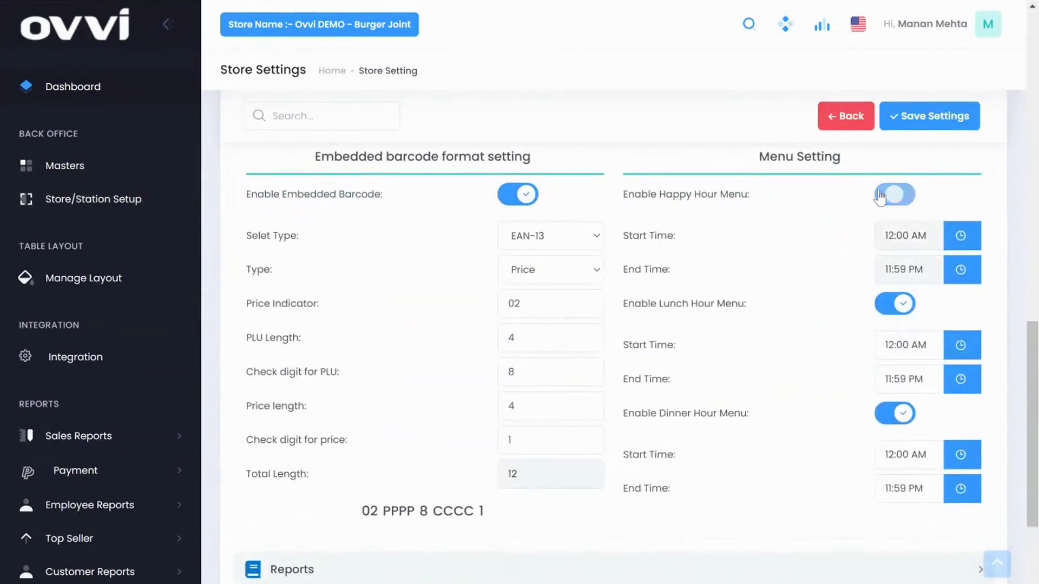
click(895, 195)
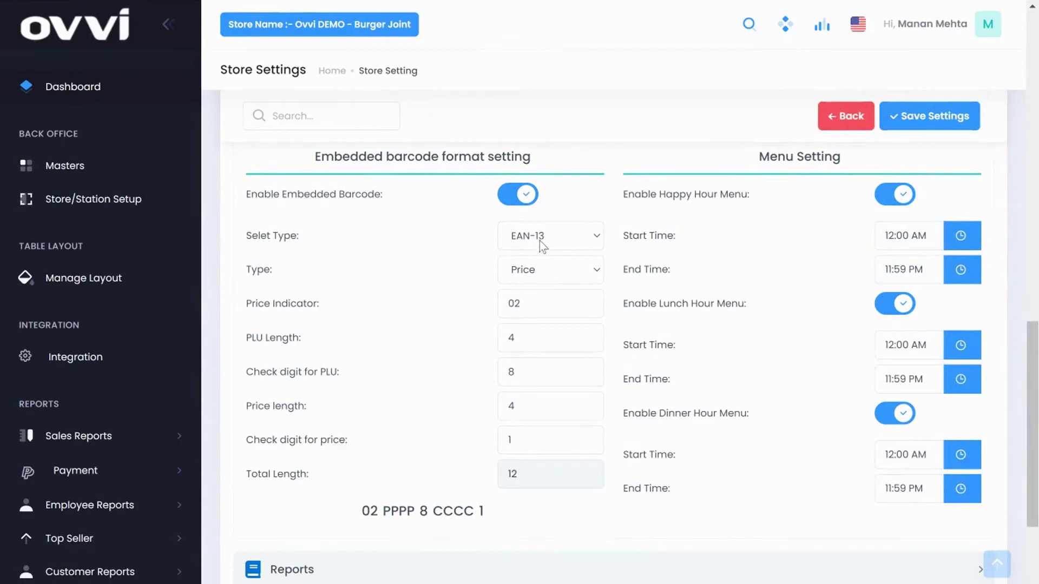
scroll(533, 304, down, 3)
scroll(533, 303, up, 2)
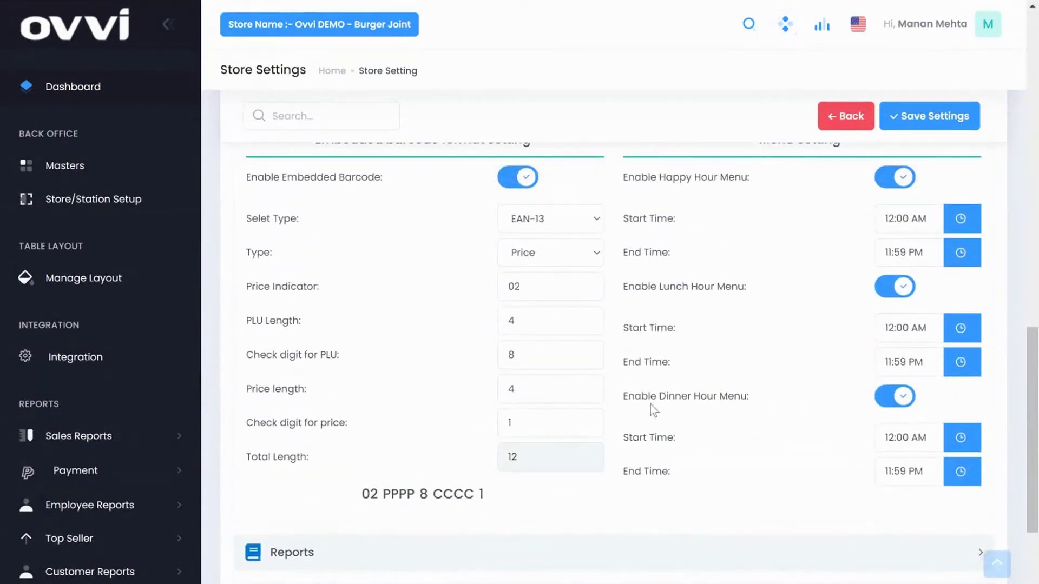
scroll(665, 399, down, 3)
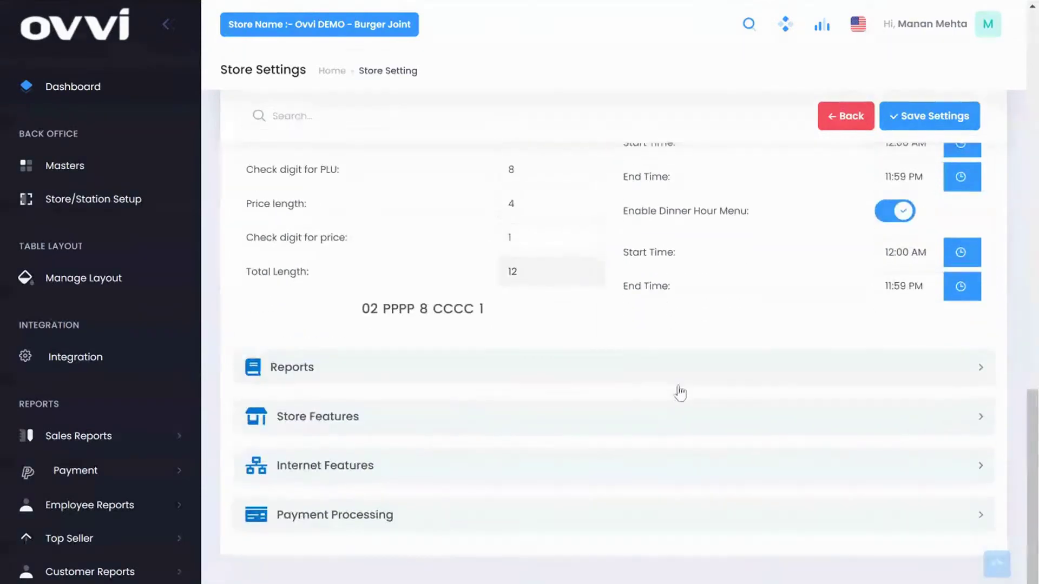
Expand Store Features and review the auto gratuity guest count and percentage without changing them.
click(552, 420)
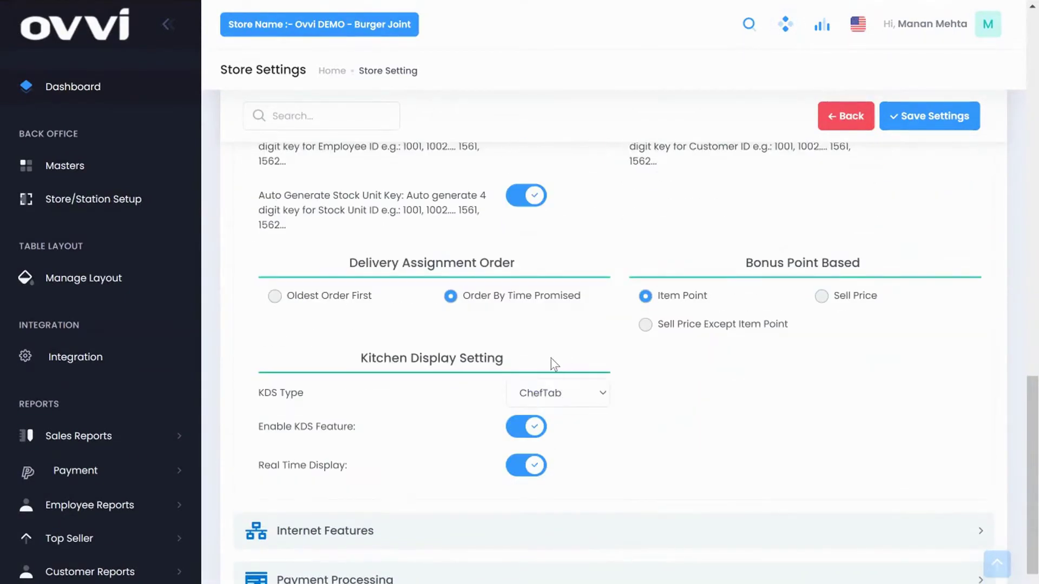
scroll(551, 358, up, 12)
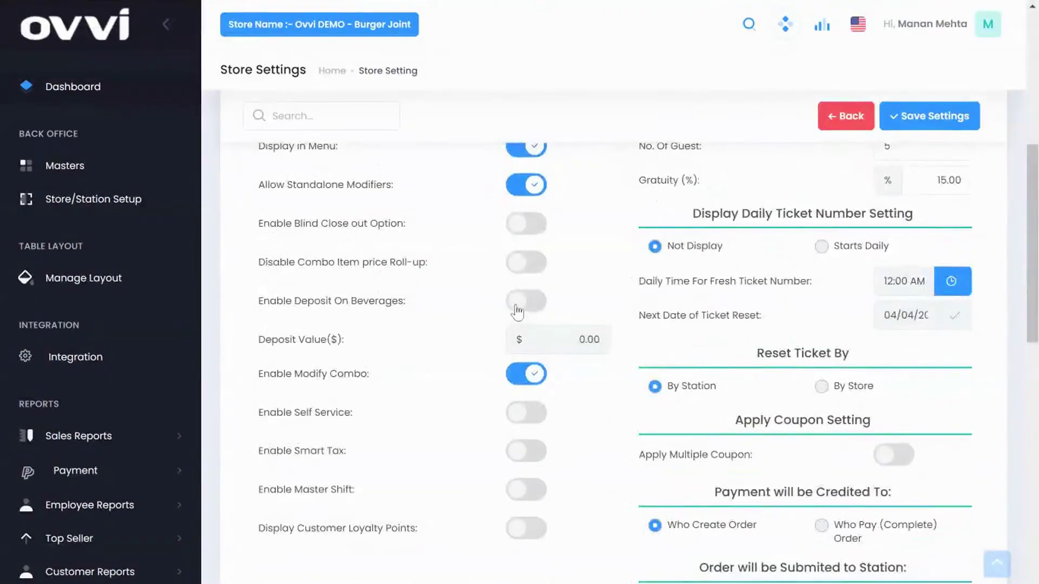
scroll(513, 297, up, 3)
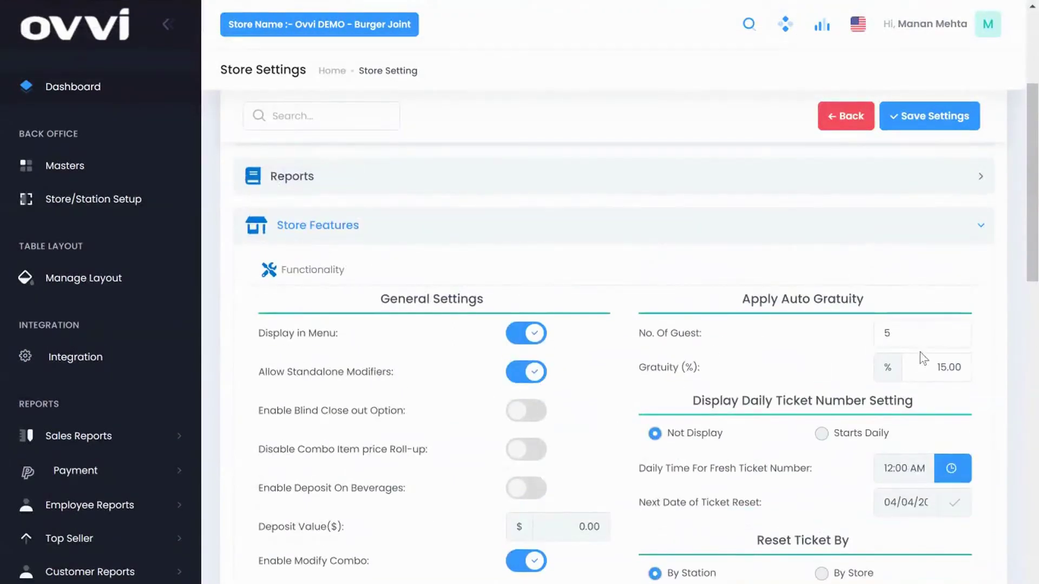
double_click(884, 333)
double_click(968, 367)
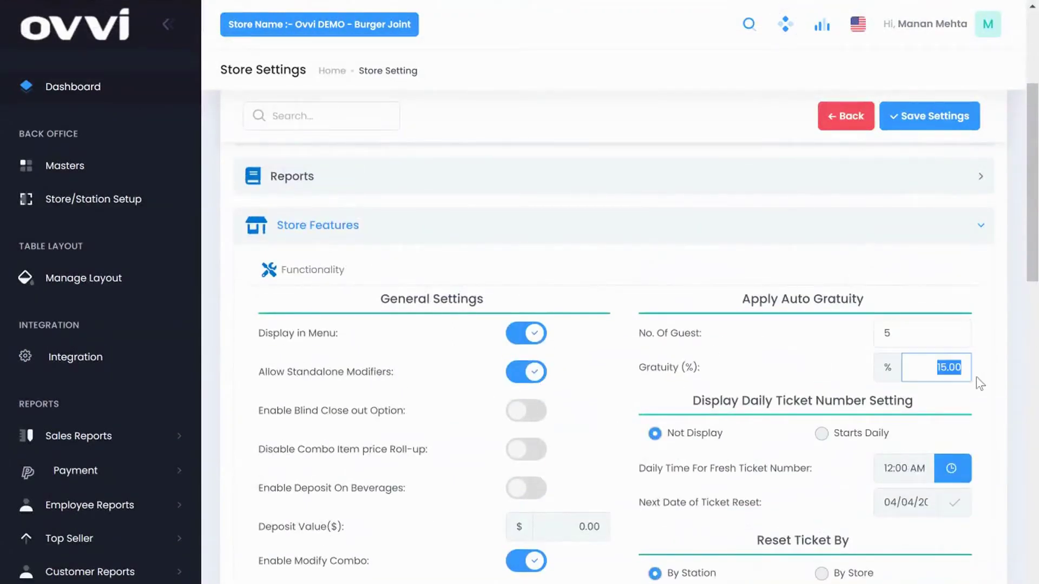
click(836, 374)
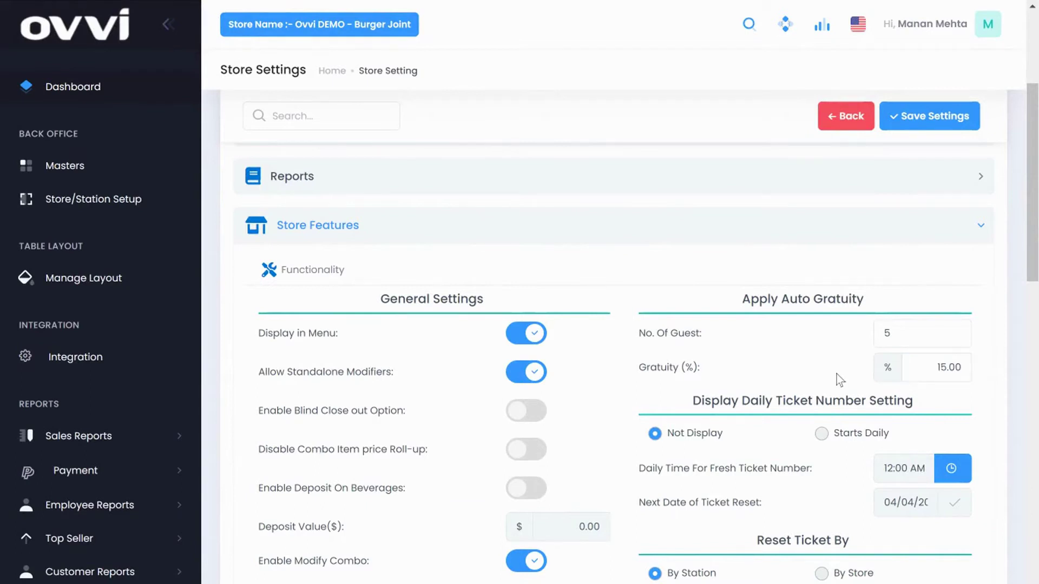
Review the Kitchen Display Setting, leaving KDS Type as ChefTab.
scroll(836, 367, down, 3)
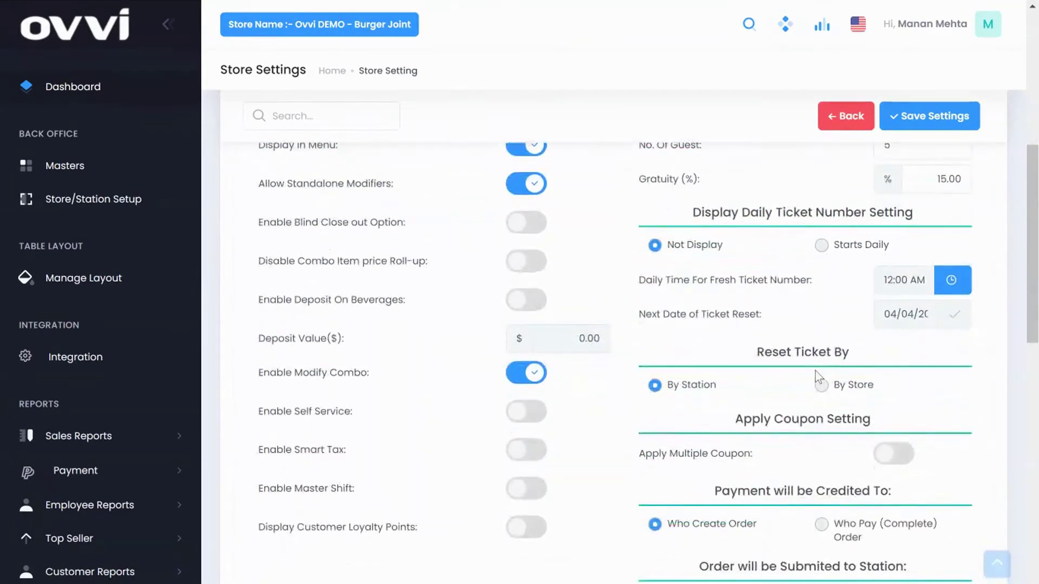
scroll(816, 376, down, 3)
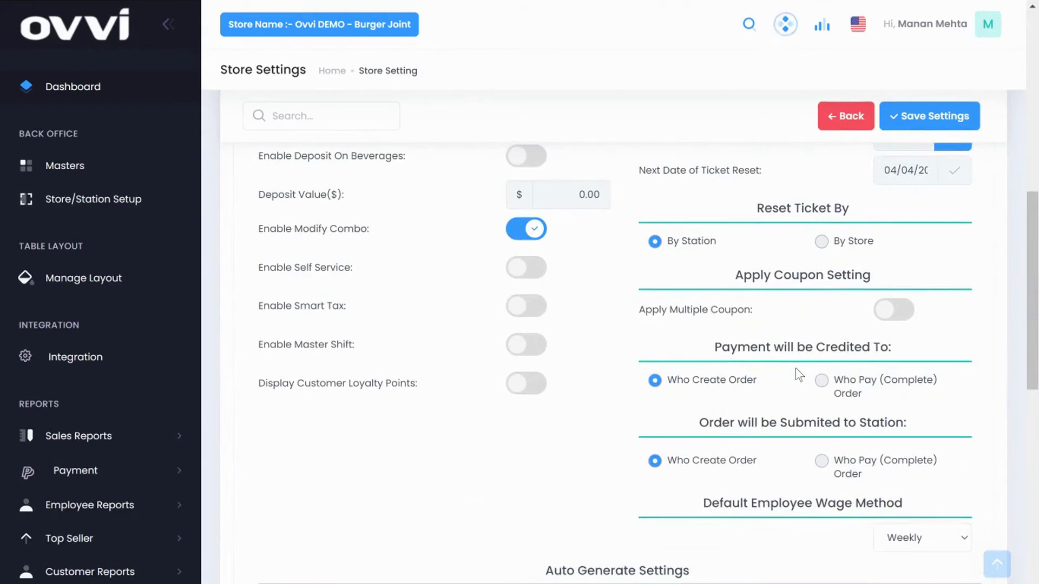
scroll(773, 371, up, 1)
scroll(773, 371, down, 5)
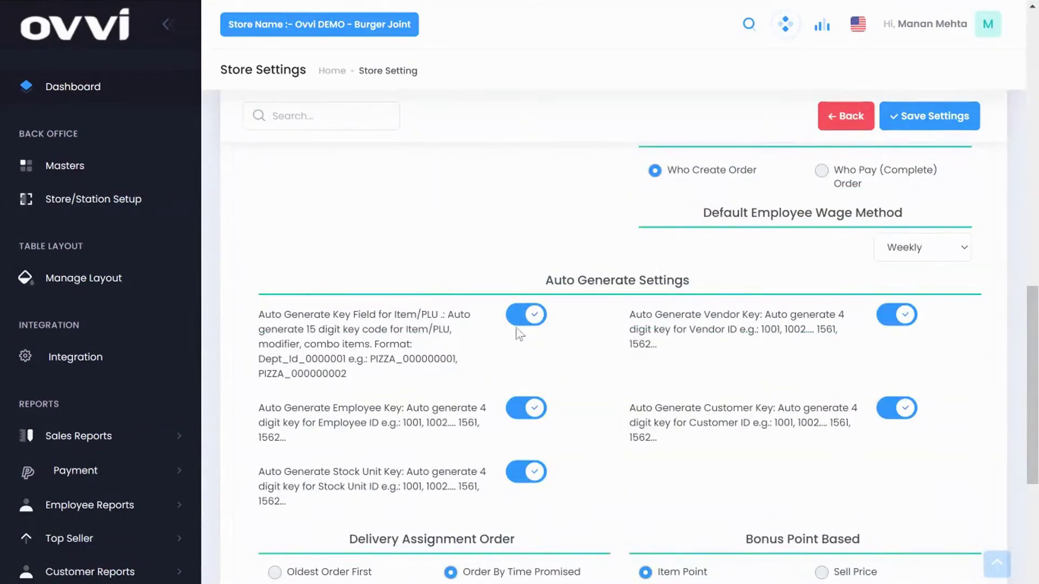
scroll(791, 459, down, 4)
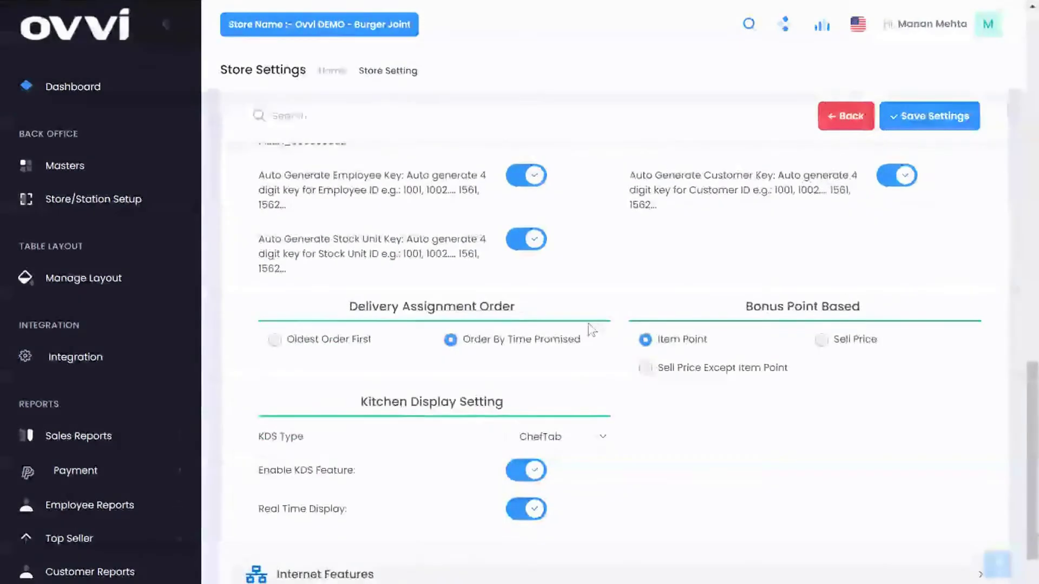
scroll(696, 344, down, 2)
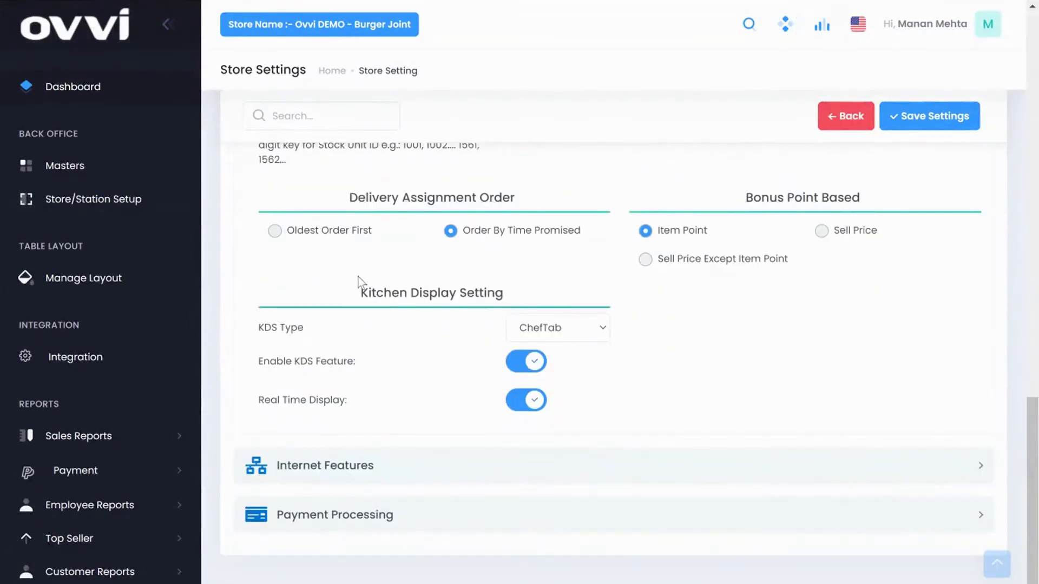
drag(359, 290, 521, 319)
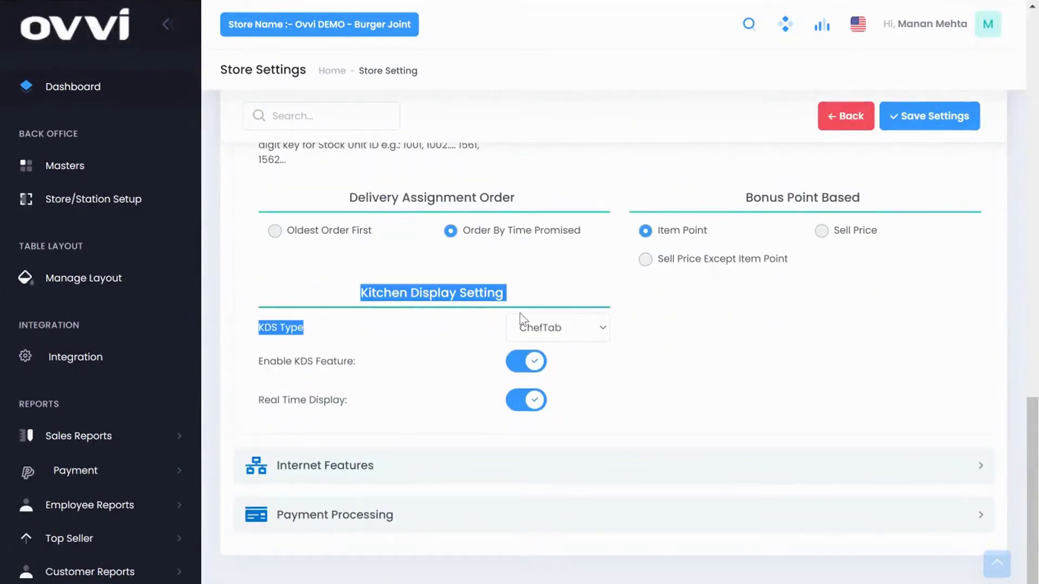
click(555, 300)
click(560, 335)
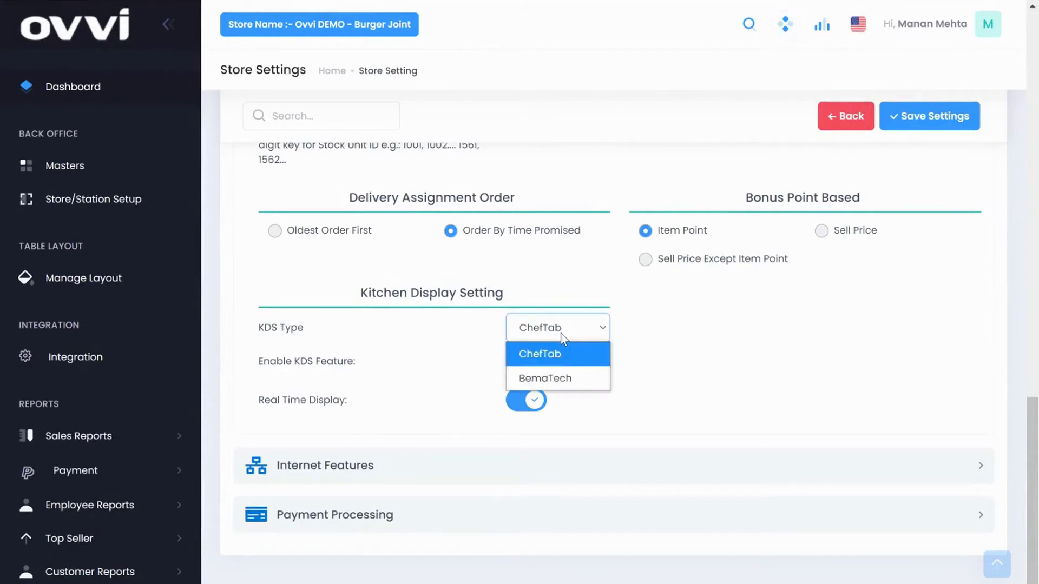
click(557, 353)
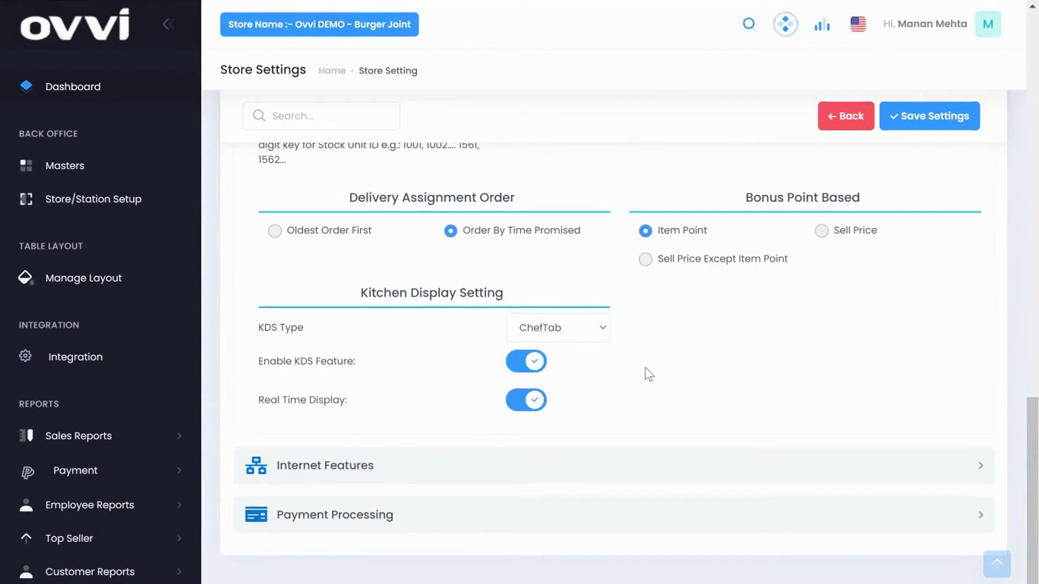
Expand Payment Processing and review the bar tab pre-authorization, Auto EOD and batch settlement settings.
click(553, 525)
scroll(549, 521, down, 5)
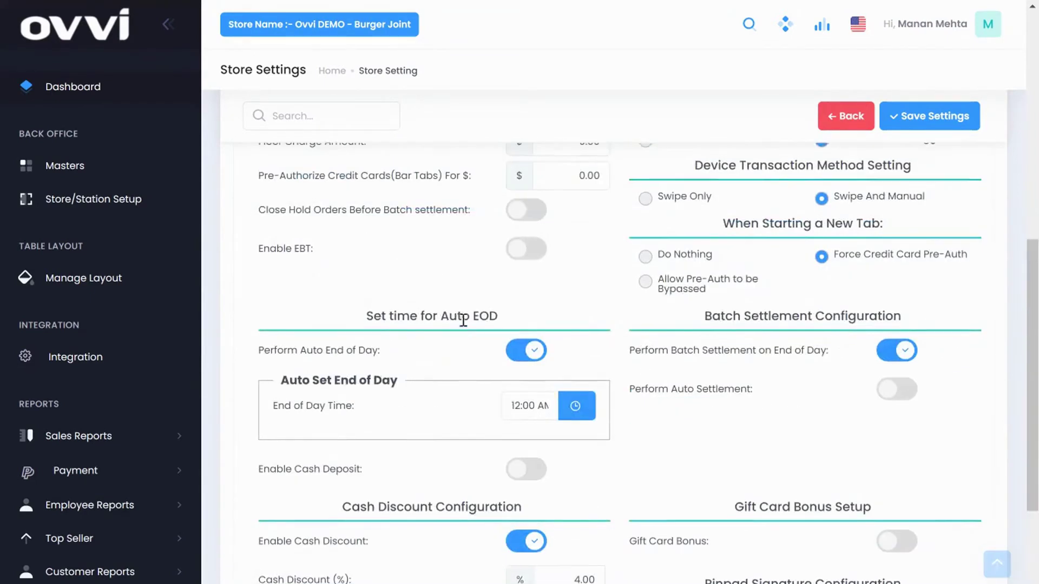
scroll(463, 320, up, 3)
drag(568, 324, 620, 334)
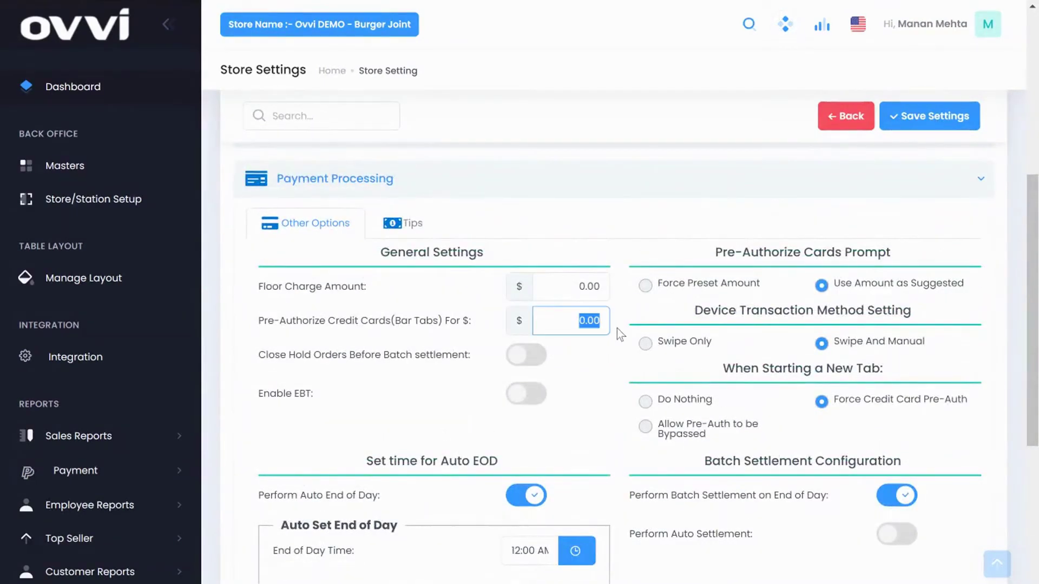
drag(444, 320, 376, 317)
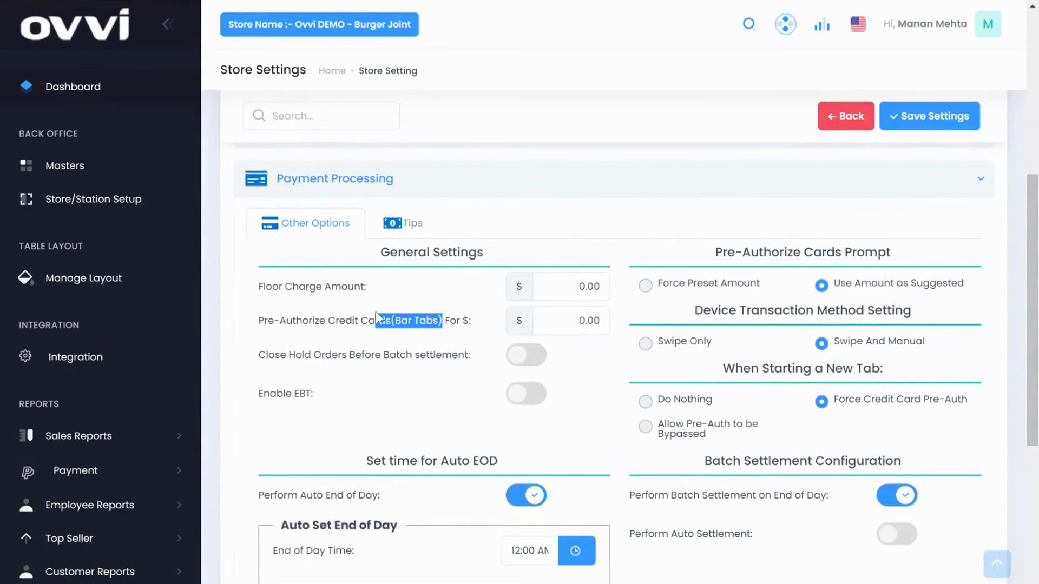
scroll(609, 384, down, 3)
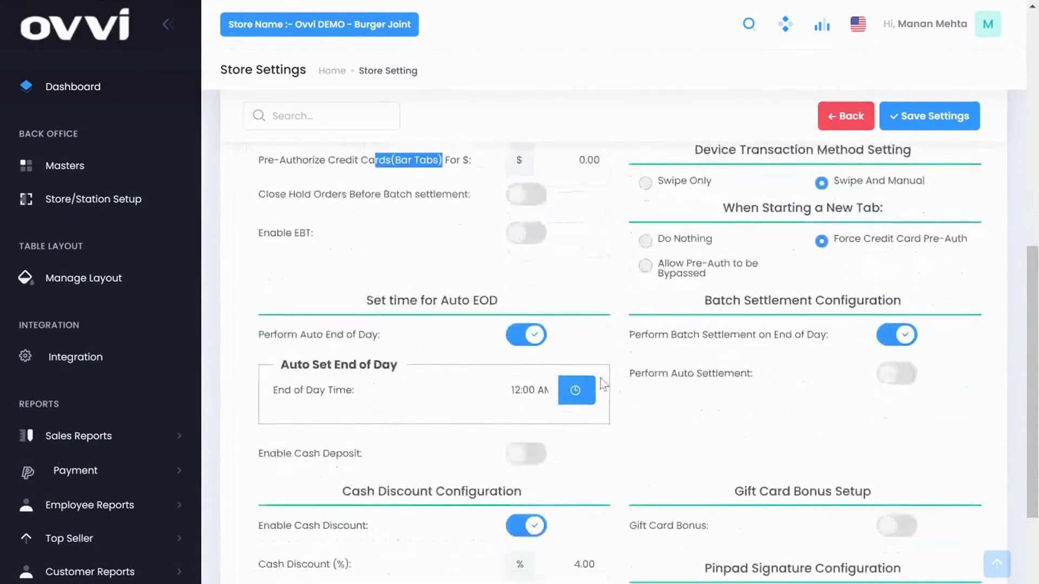
drag(398, 301, 452, 306)
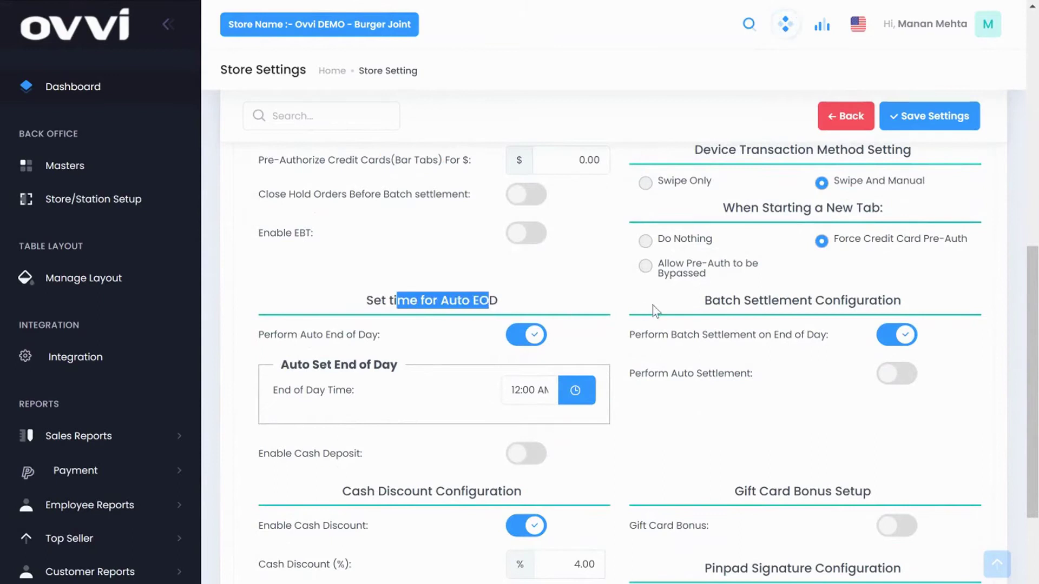
drag(722, 304, 802, 307)
click(752, 390)
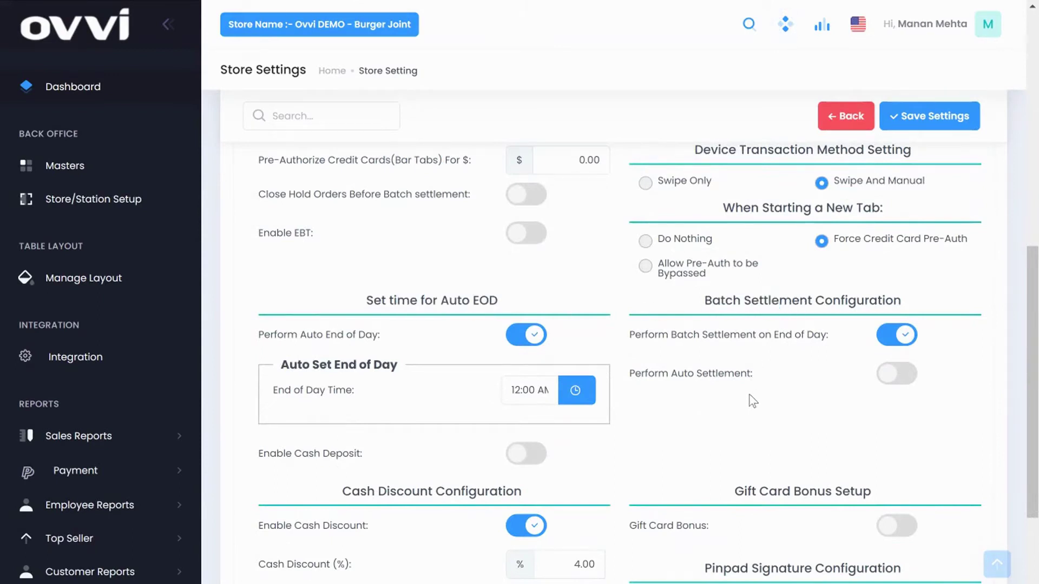
Turn on the surcharge under Cash Discount Configuration, then open station PP-1125's configuration.
scroll(703, 389, down, 3)
drag(387, 320, 509, 323)
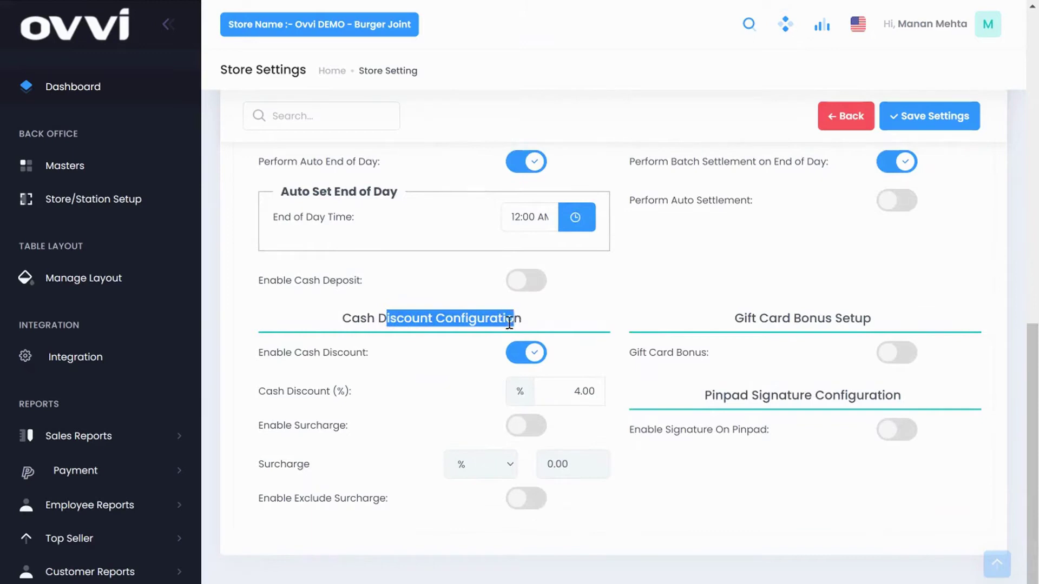
click(535, 428)
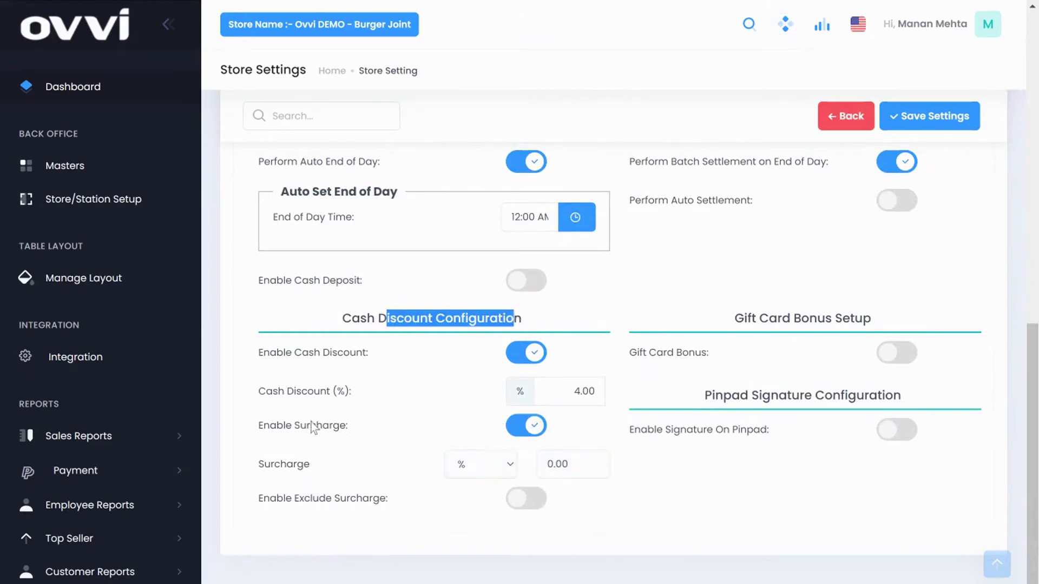
drag(311, 425, 361, 428)
click(399, 401)
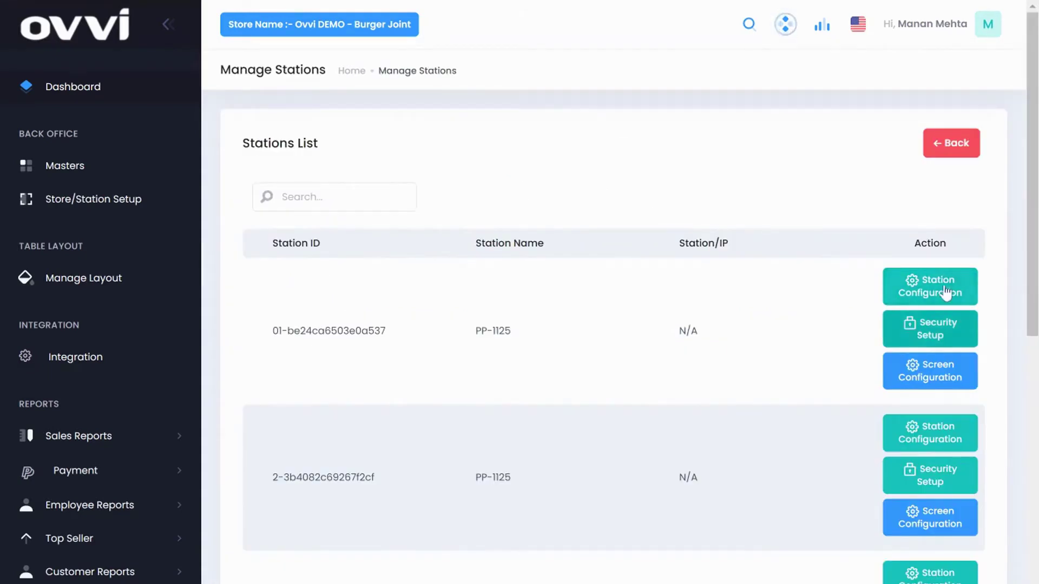
click(918, 292)
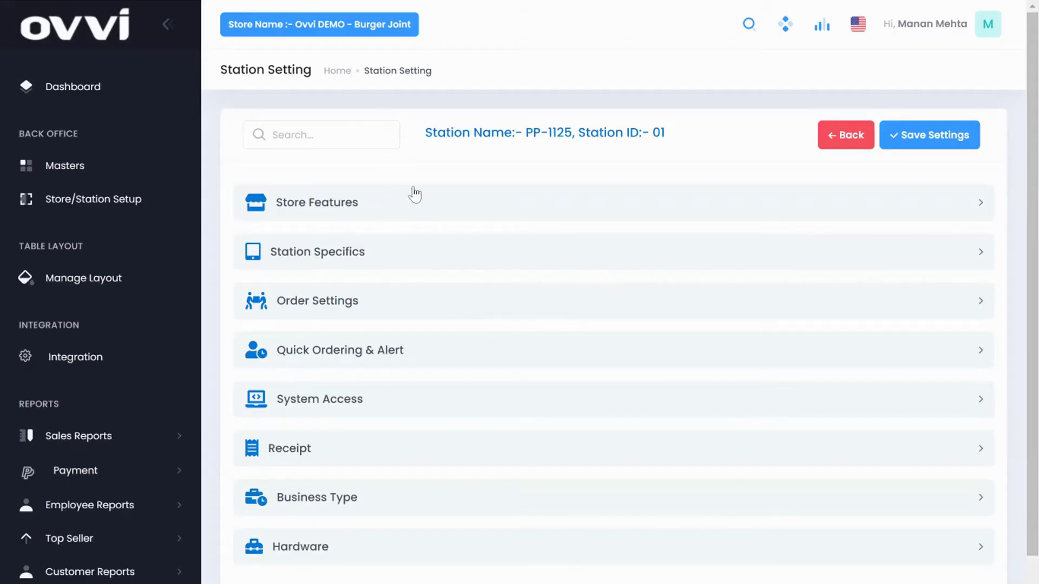
Expand station PP-1125's Store Features and review the Prompt Party Size setting.
click(428, 212)
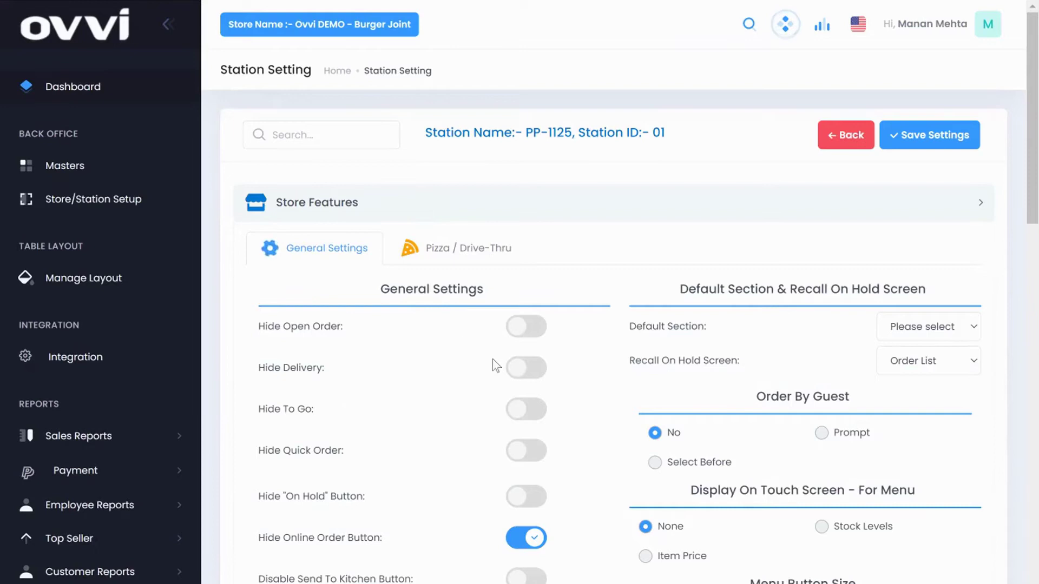
scroll(503, 371, down, 4)
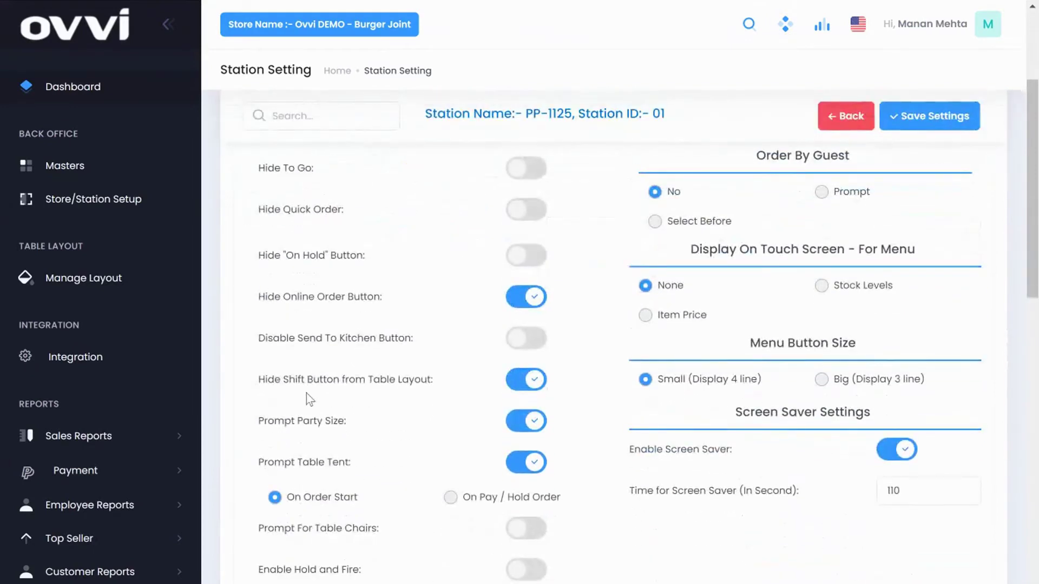
scroll(645, 274, up, 2)
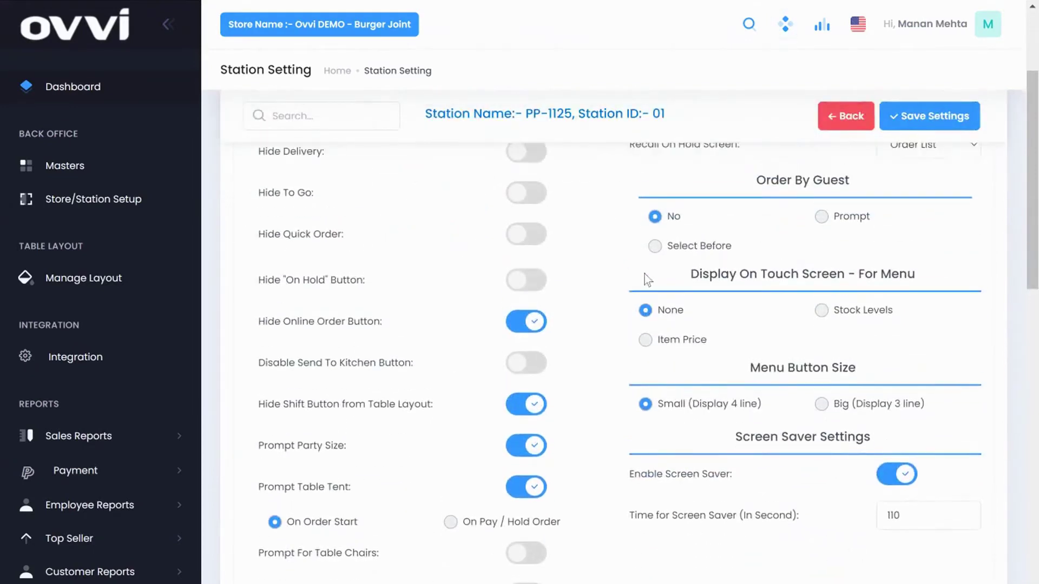
scroll(657, 266, up, 1)
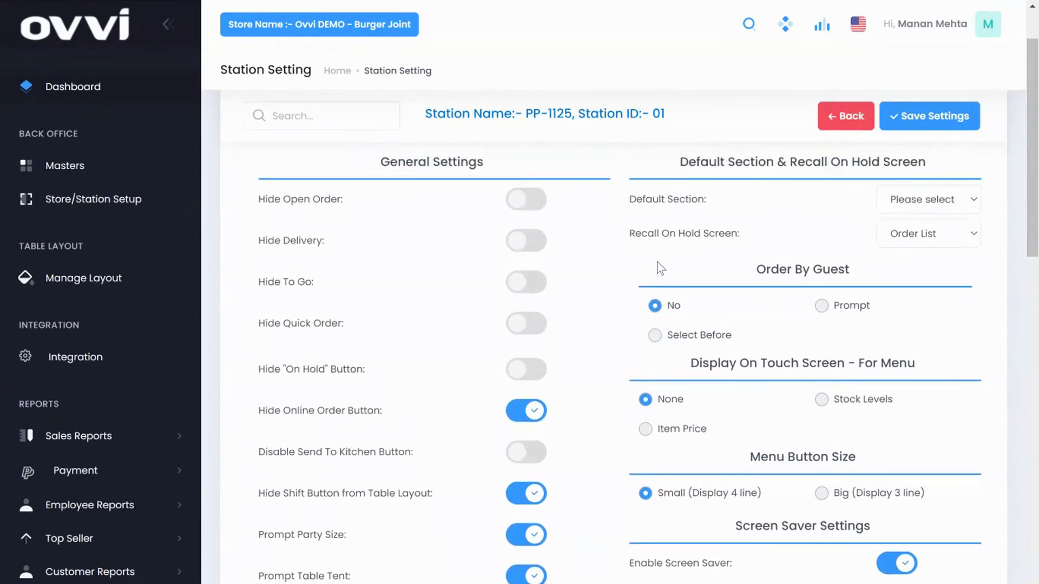
scroll(630, 311, down, 2)
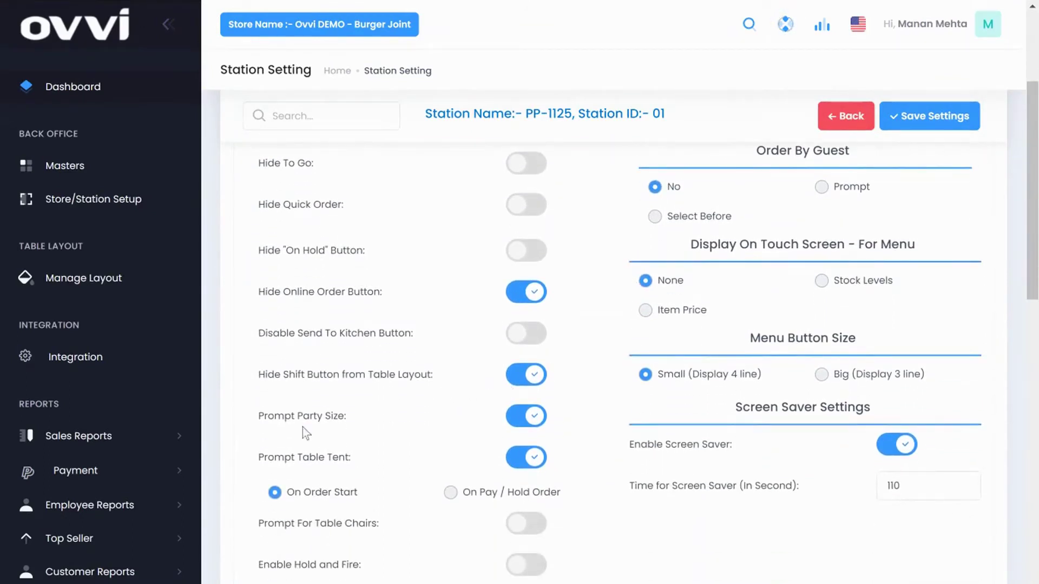
drag(303, 427, 352, 421)
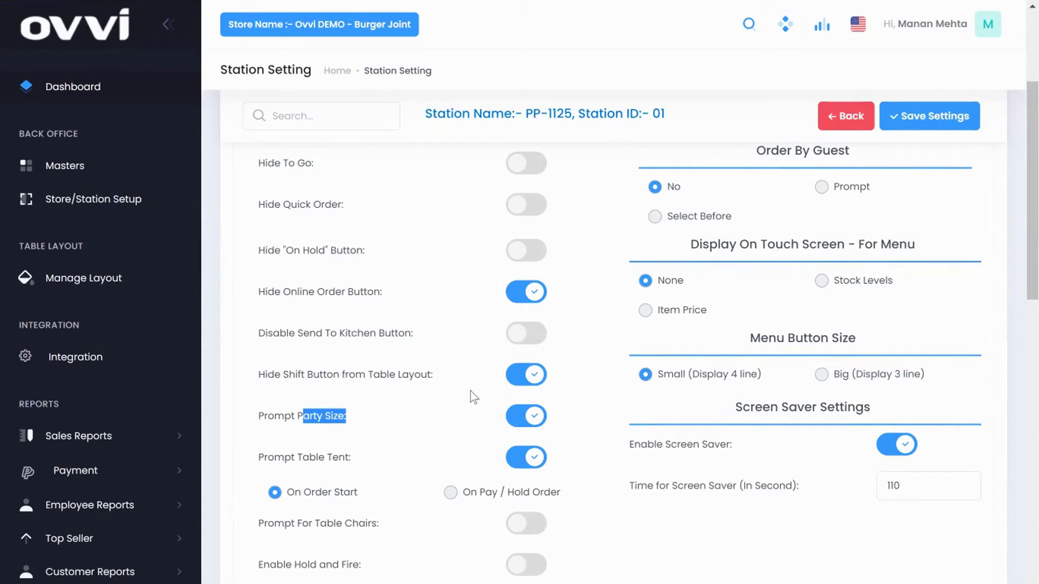
click(572, 426)
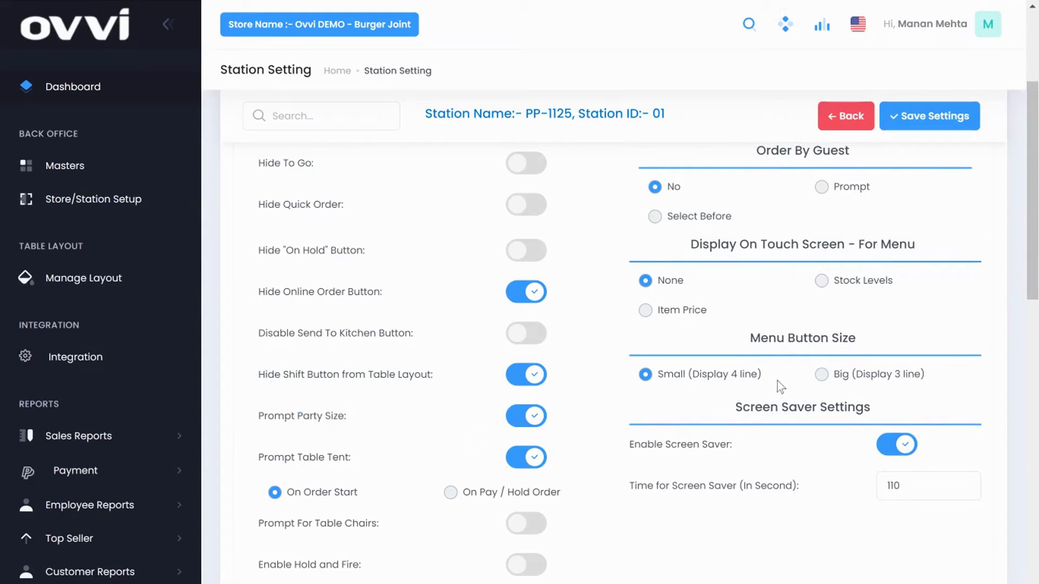
Check the Recall On Hold Screen options, keeping Order List.
scroll(774, 374, up, 5)
click(932, 362)
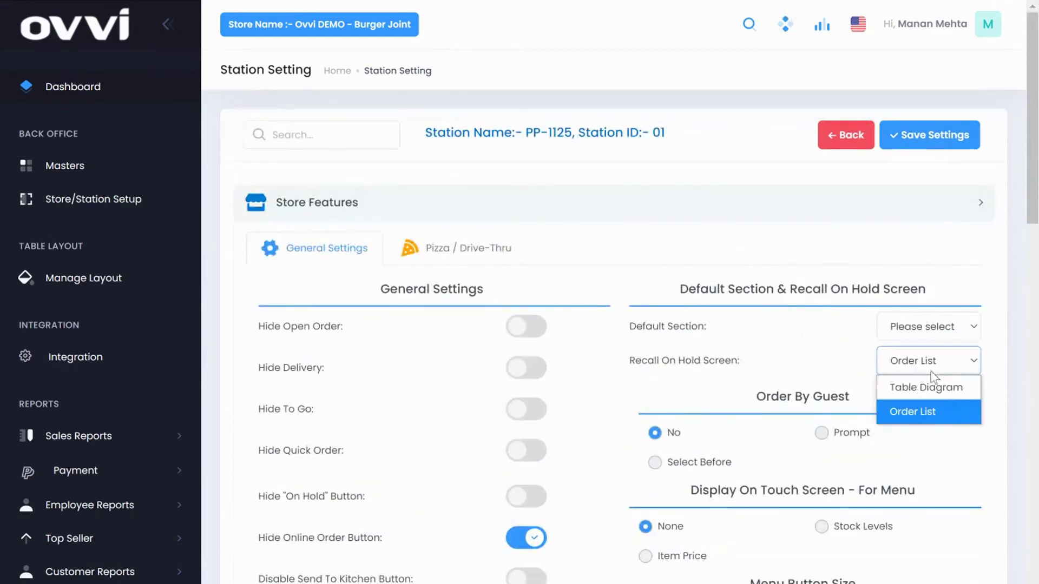
click(743, 380)
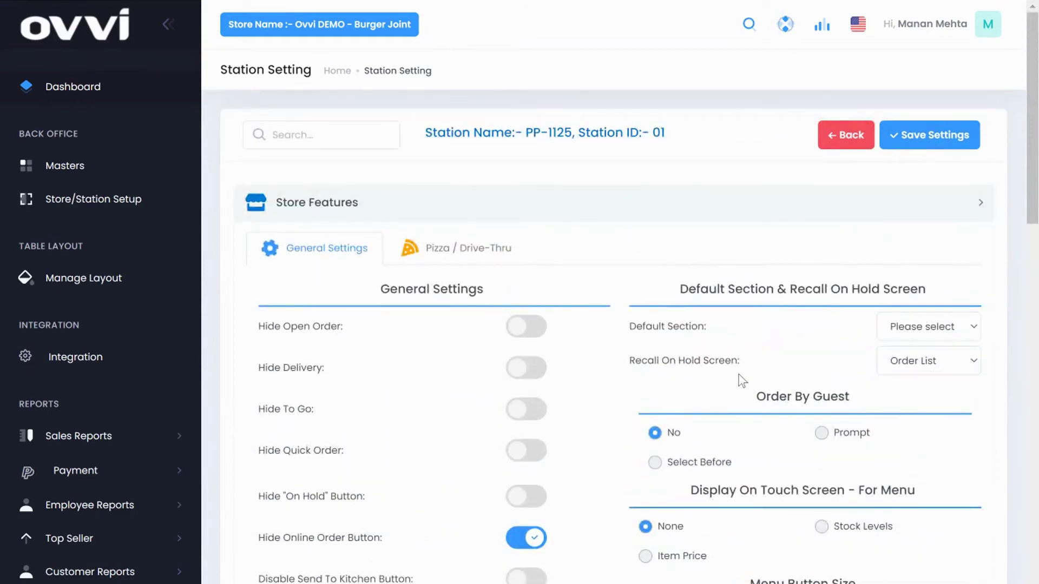
scroll(742, 380, down, 8)
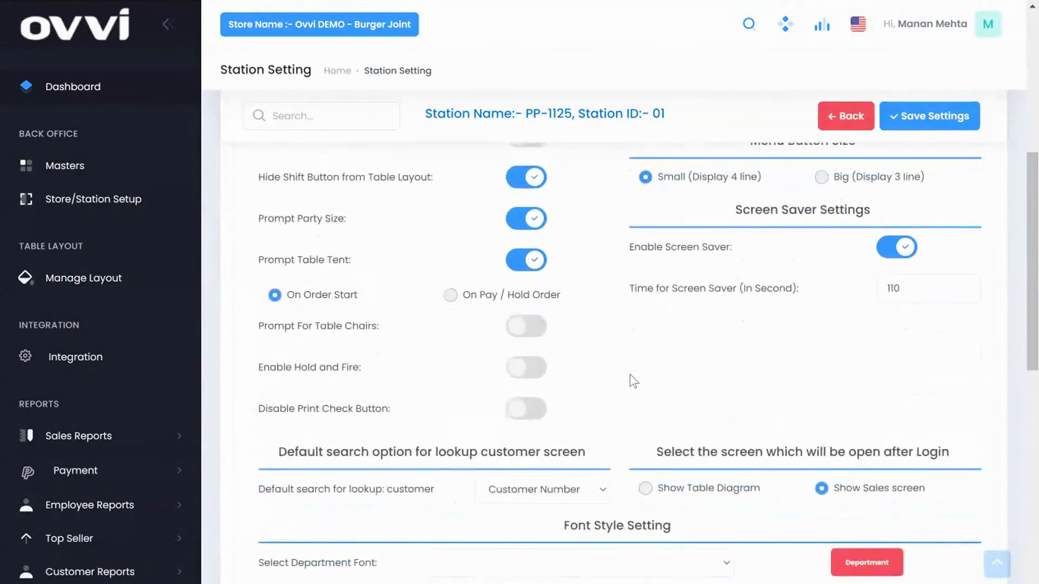
scroll(630, 374, down, 7)
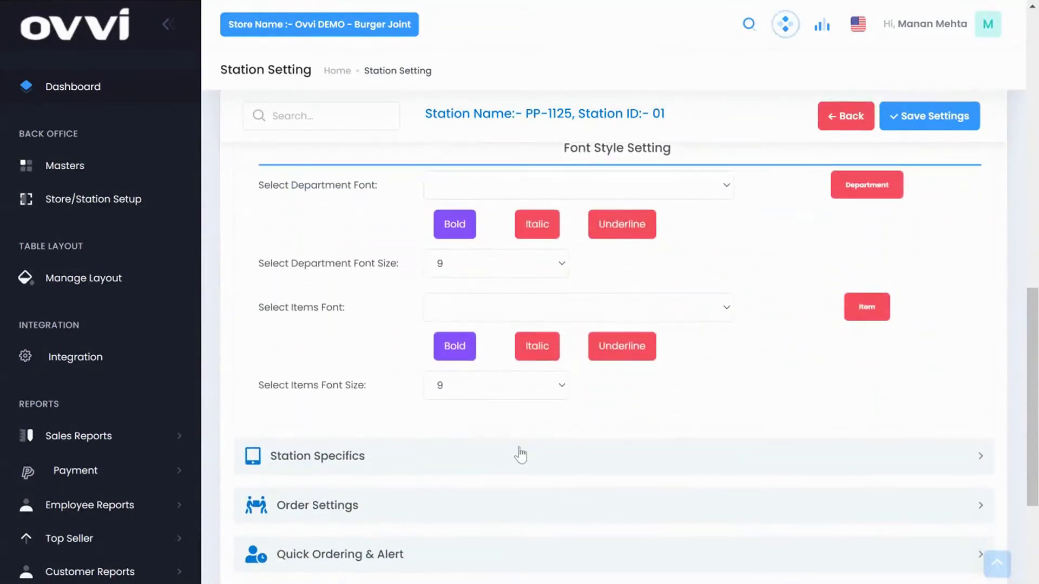
Expand Station Specifics and check the Station Role options, keeping Standard.
click(520, 455)
scroll(579, 244, up, 5)
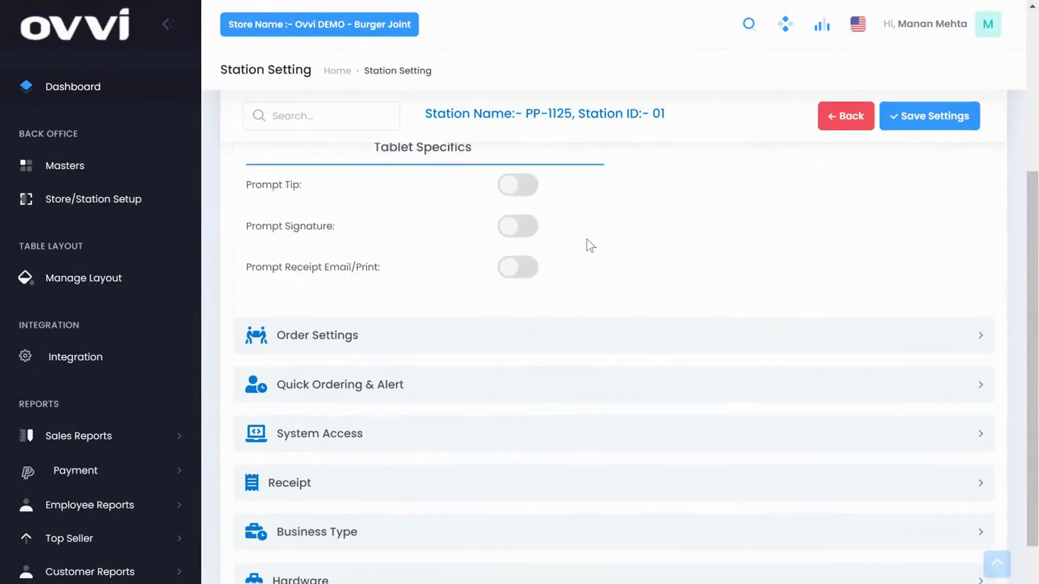
click(570, 211)
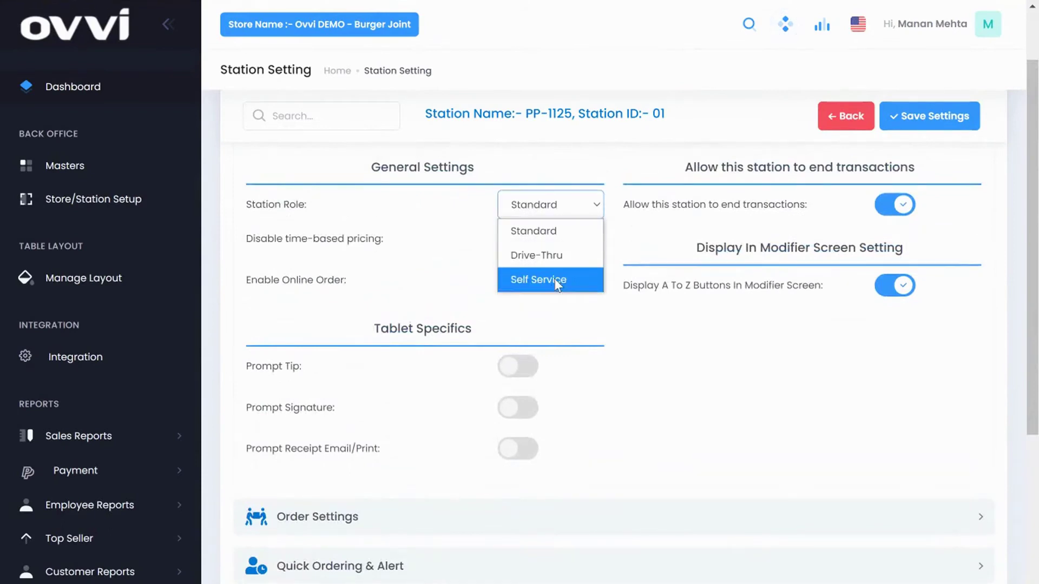
click(643, 350)
scroll(622, 400, down, 5)
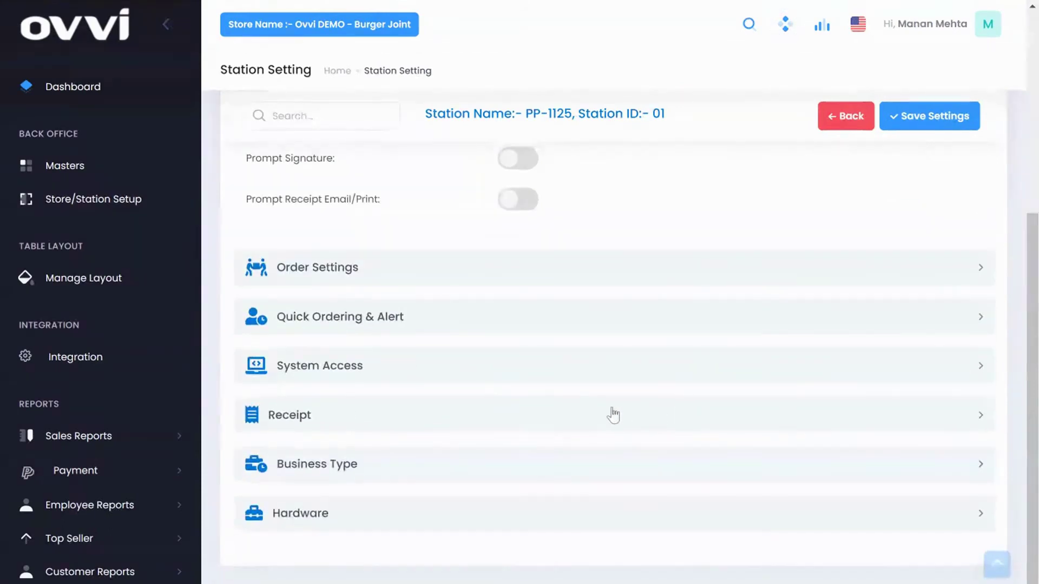
Expand System Access and leave shift assignment on Drawer Report after trying Track Shift By Cashier.
click(582, 375)
scroll(520, 324, down, 1)
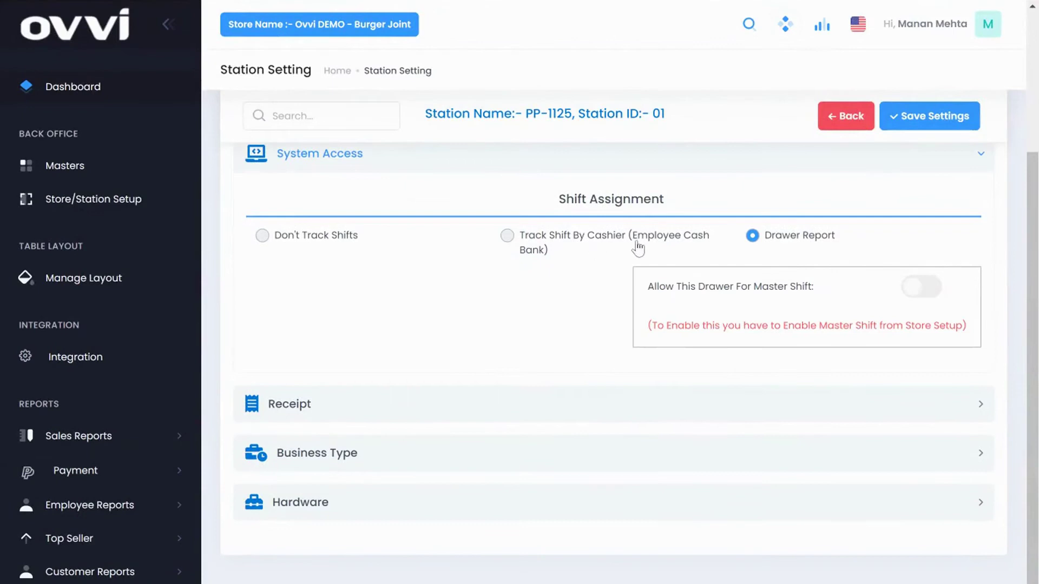
click(682, 245)
click(779, 243)
Expand Receipt and Hardware settings and view Barcode Configuration without changes.
click(407, 420)
scroll(475, 464, down, 5)
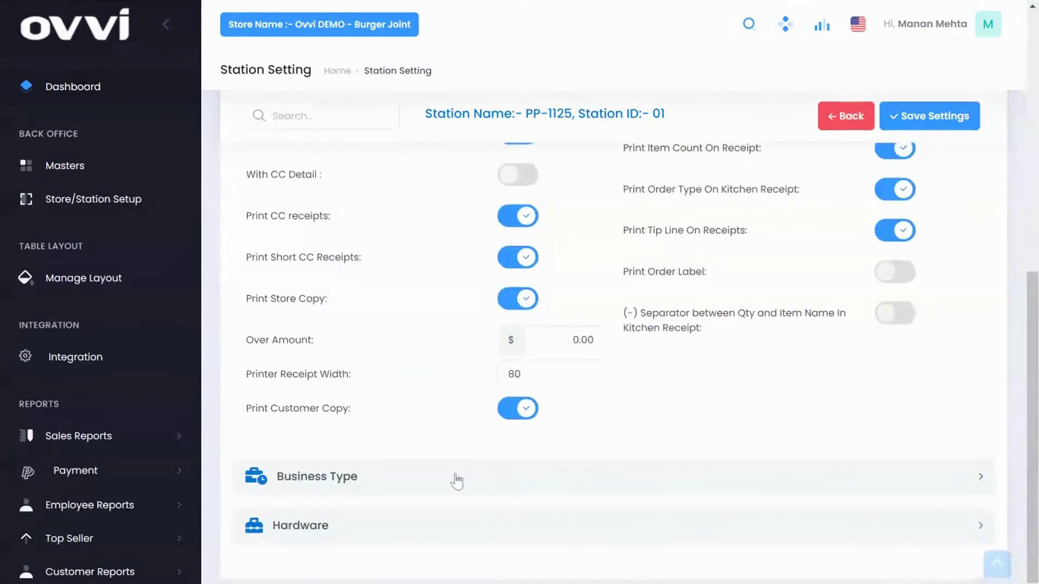
click(415, 533)
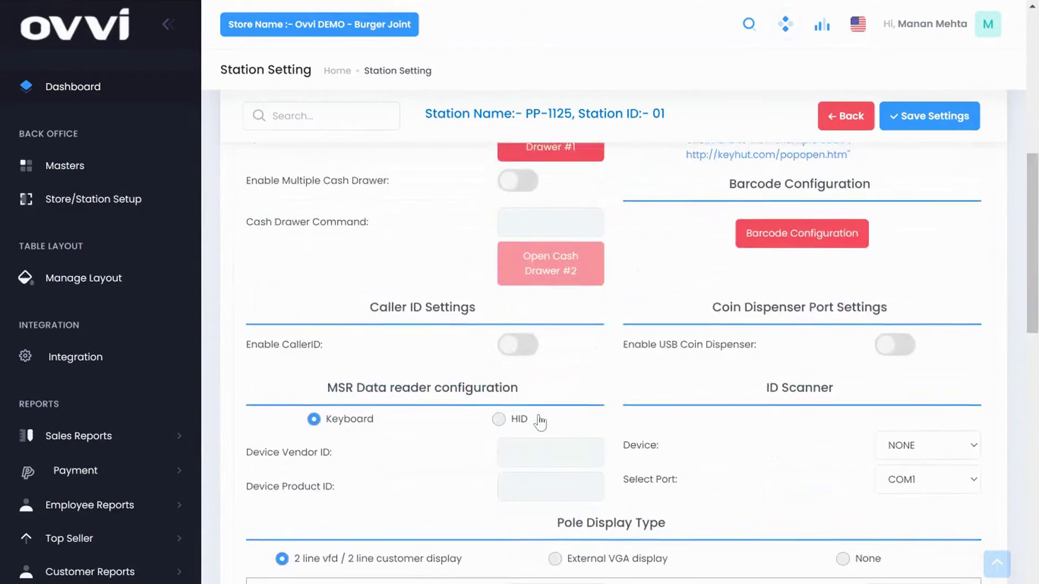
scroll(518, 324, up, 1)
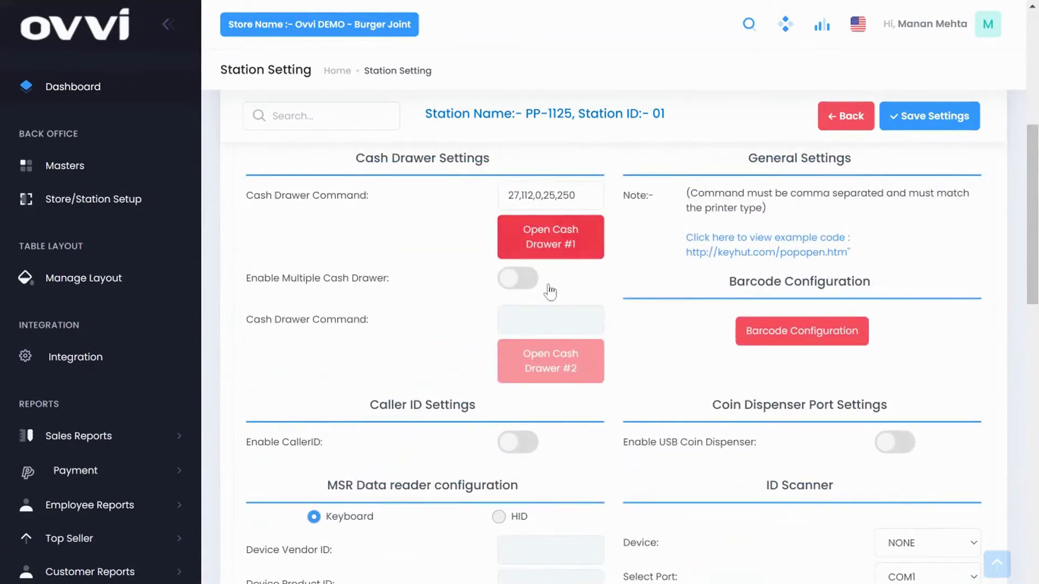
click(784, 344)
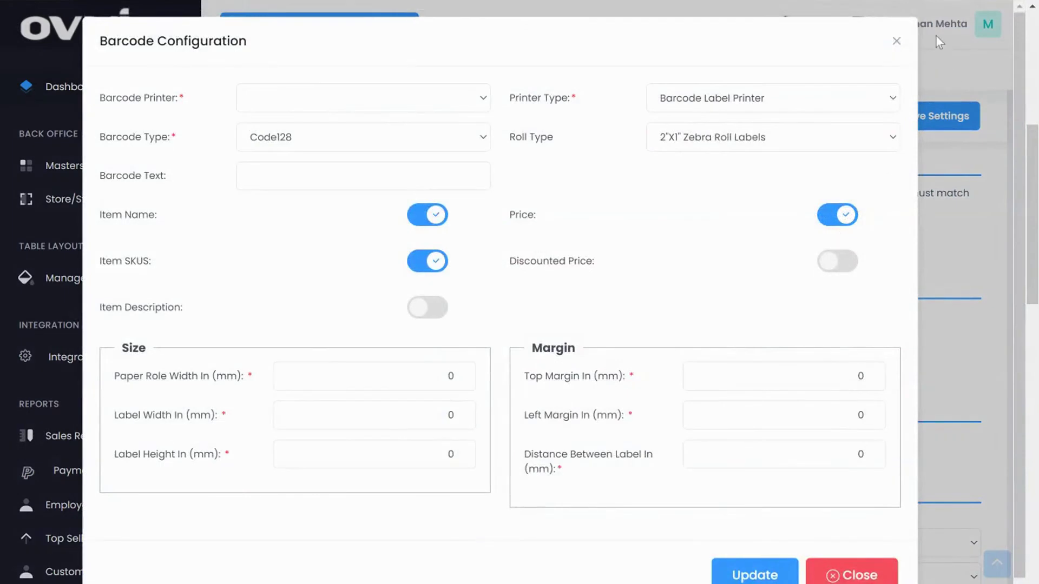
click(896, 41)
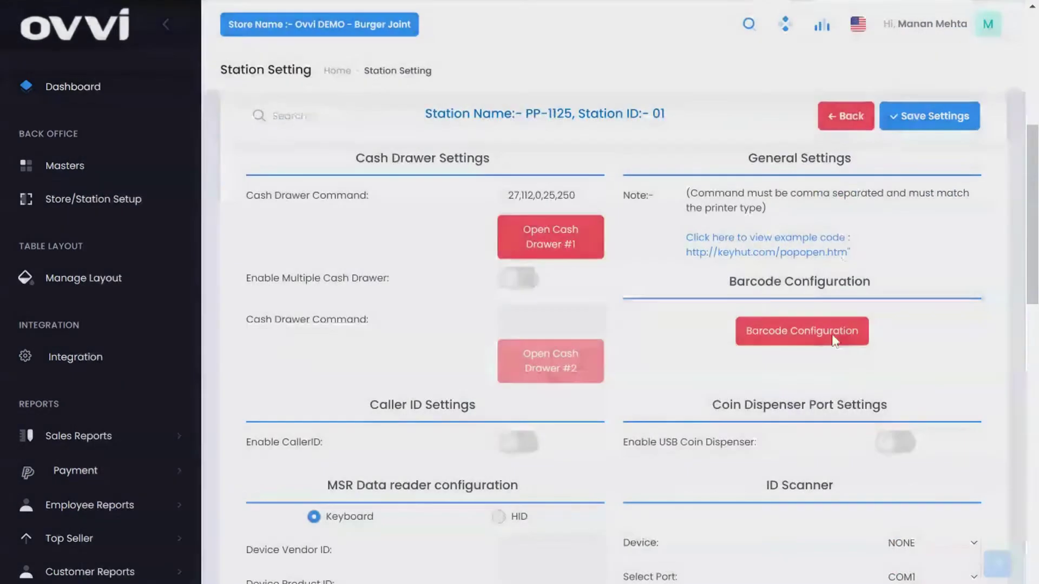
Set the ID Scanner Device to M260.
scroll(628, 419, down, 3)
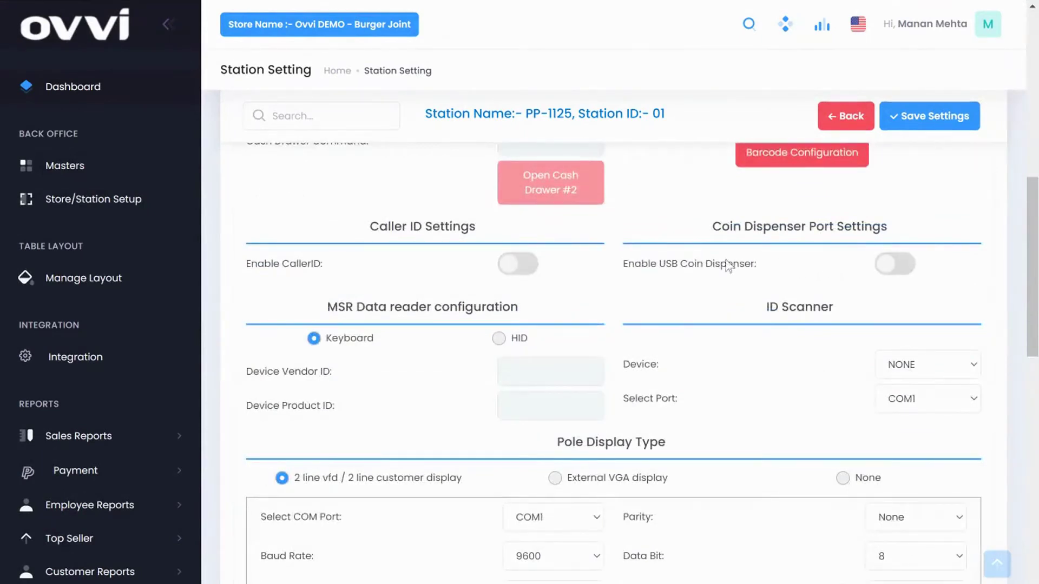
scroll(663, 304, down, 4)
scroll(898, 238, up, 1)
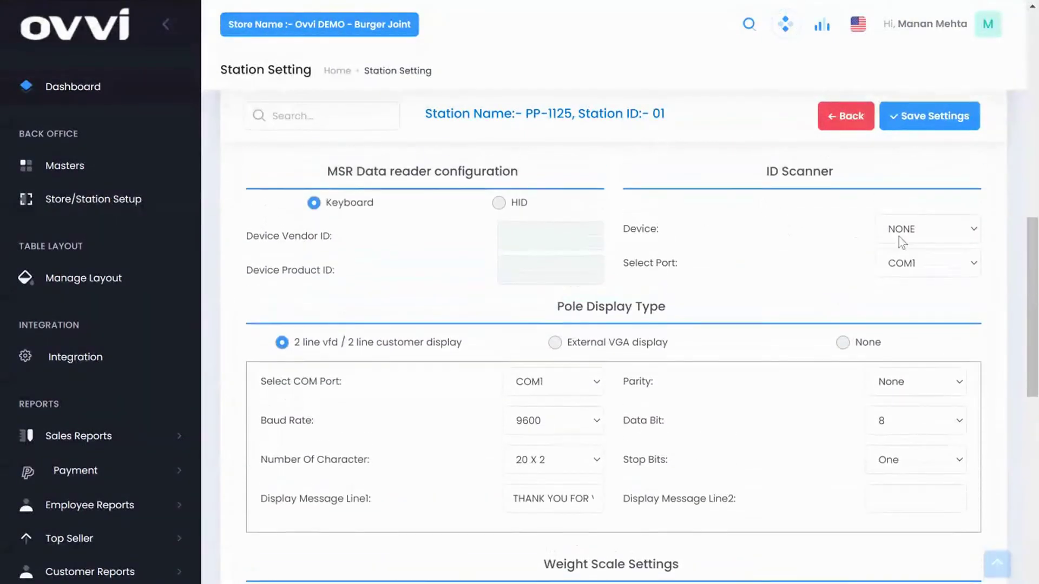
click(907, 239)
click(893, 278)
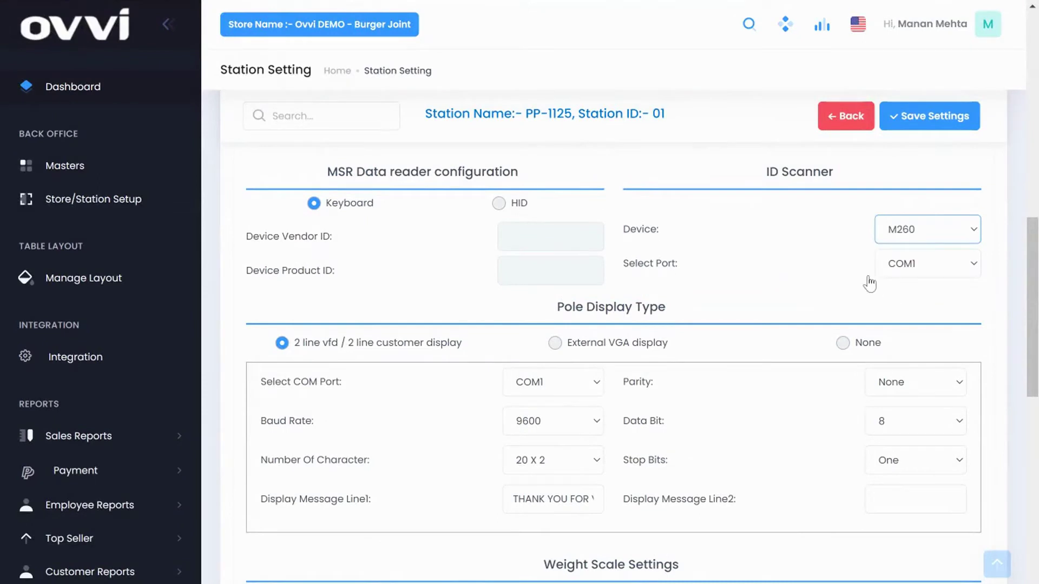
scroll(670, 303, down, 3)
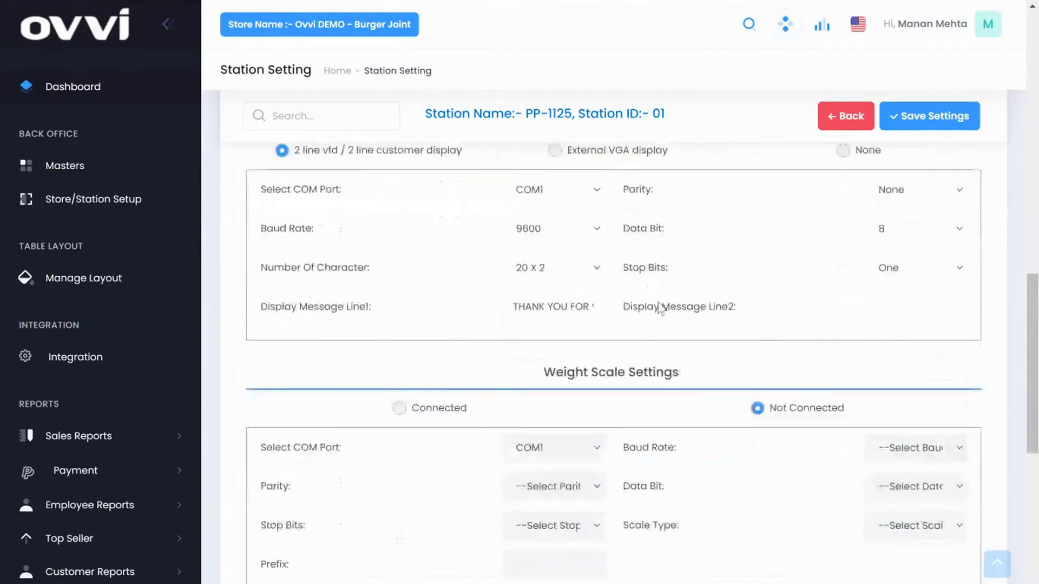
scroll(660, 309, down, 2)
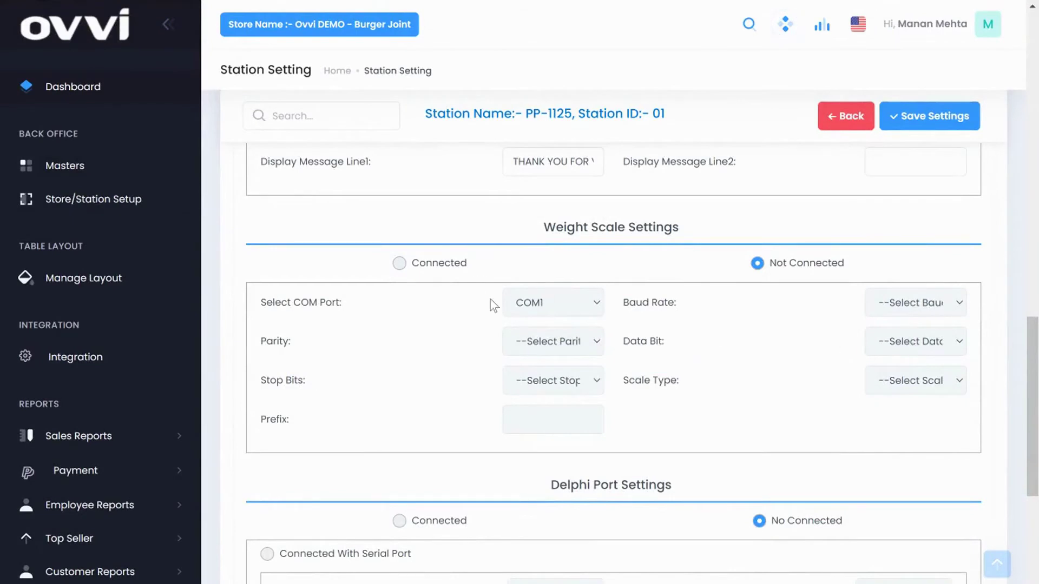
scroll(492, 306, down, 2)
scroll(509, 319, down, 2)
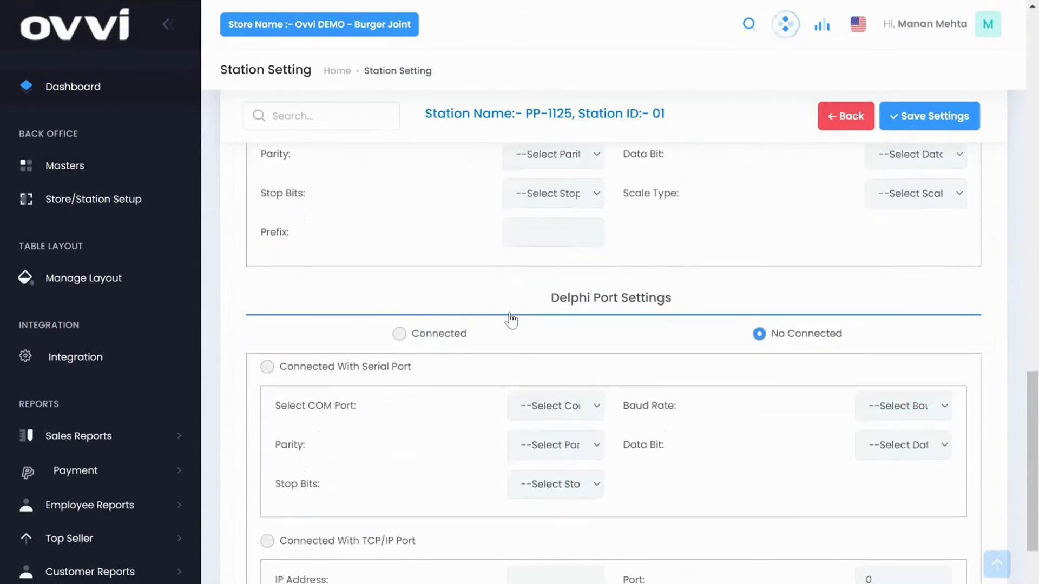
scroll(503, 330, down, 3)
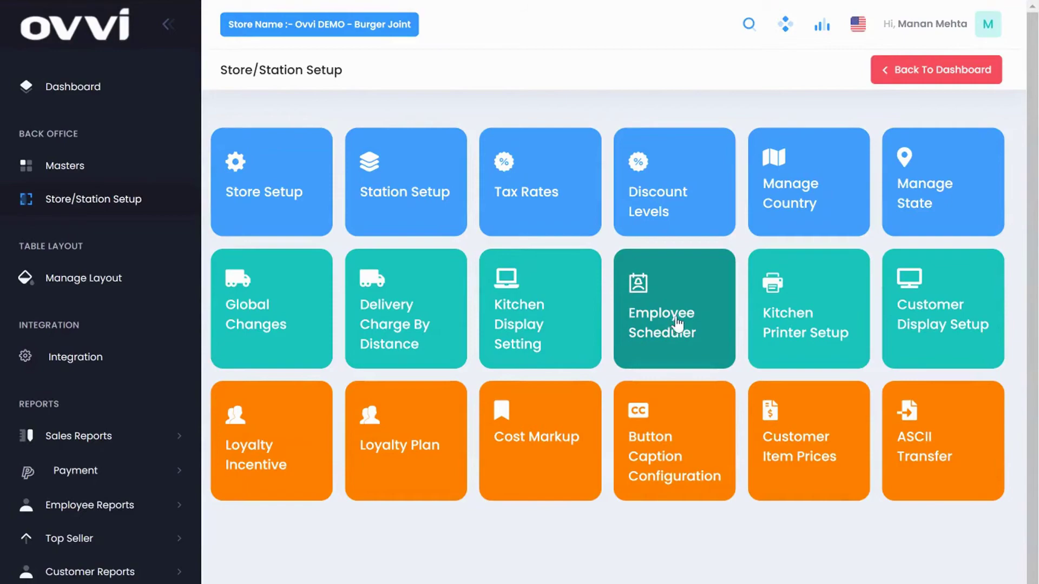
click(681, 323)
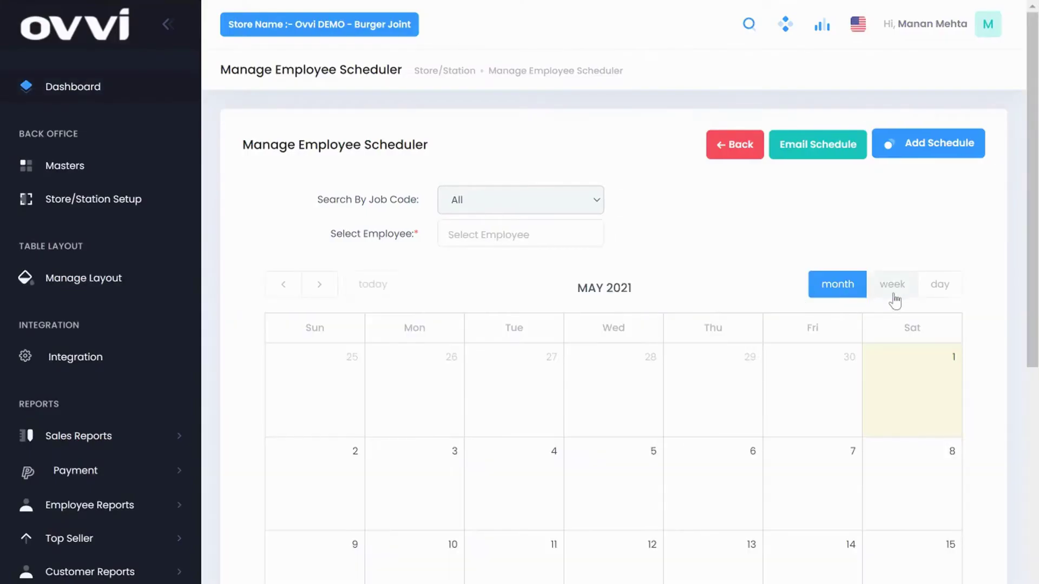
click(898, 285)
click(853, 292)
click(750, 154)
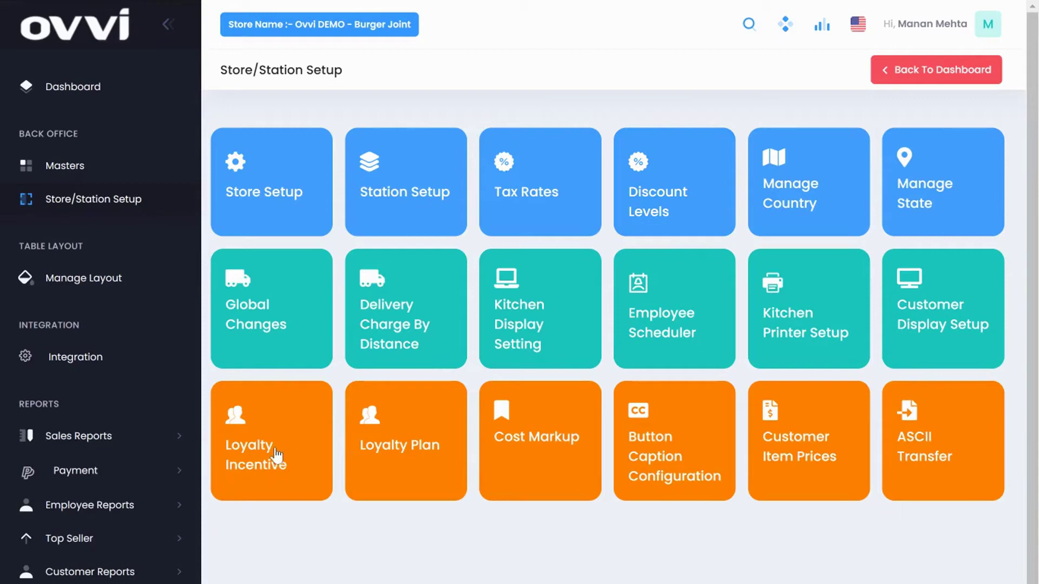
click(275, 447)
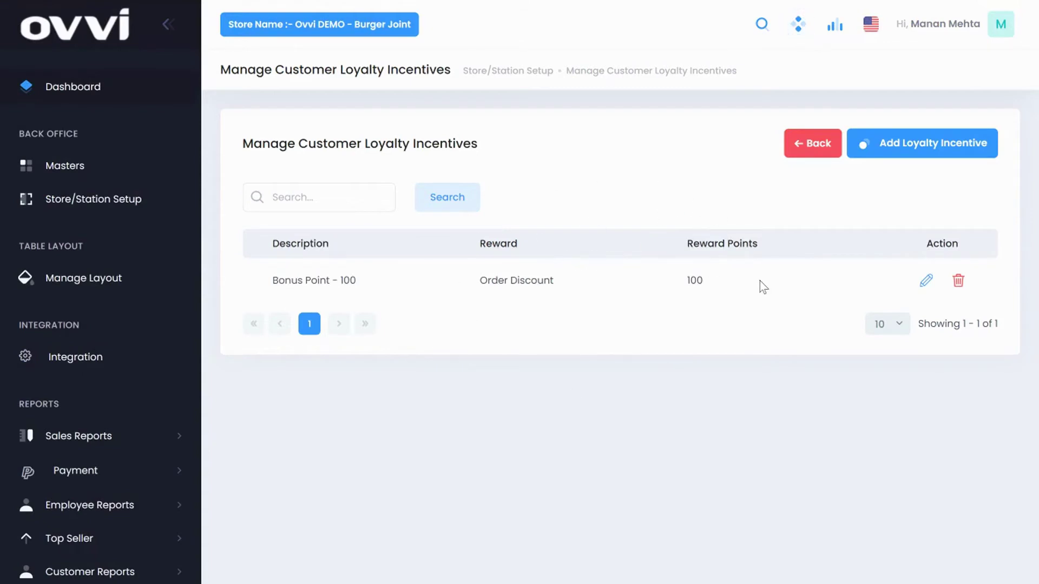
drag(720, 281, 686, 281)
drag(590, 282, 477, 280)
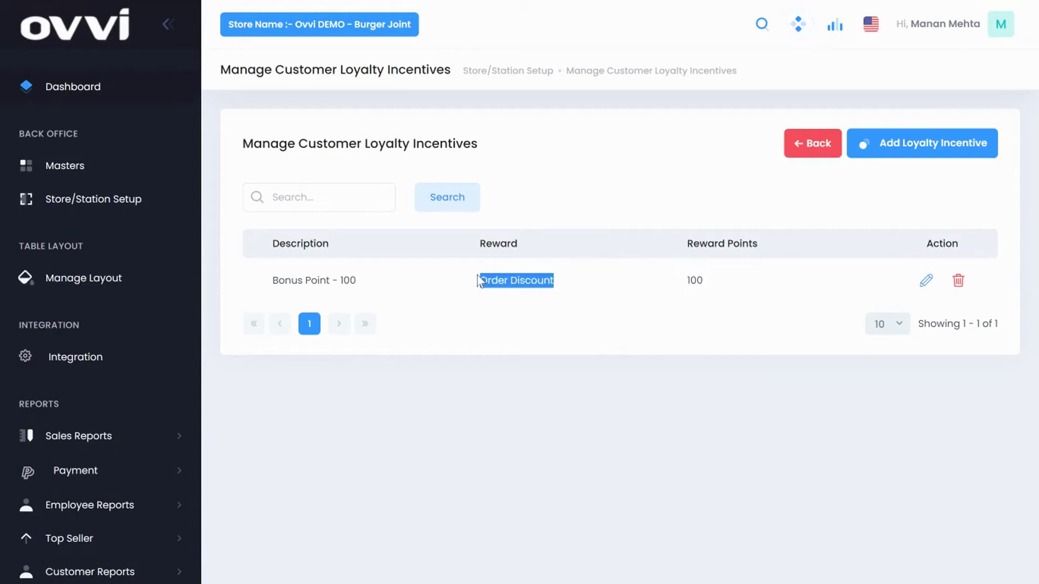
drag(400, 278, 263, 272)
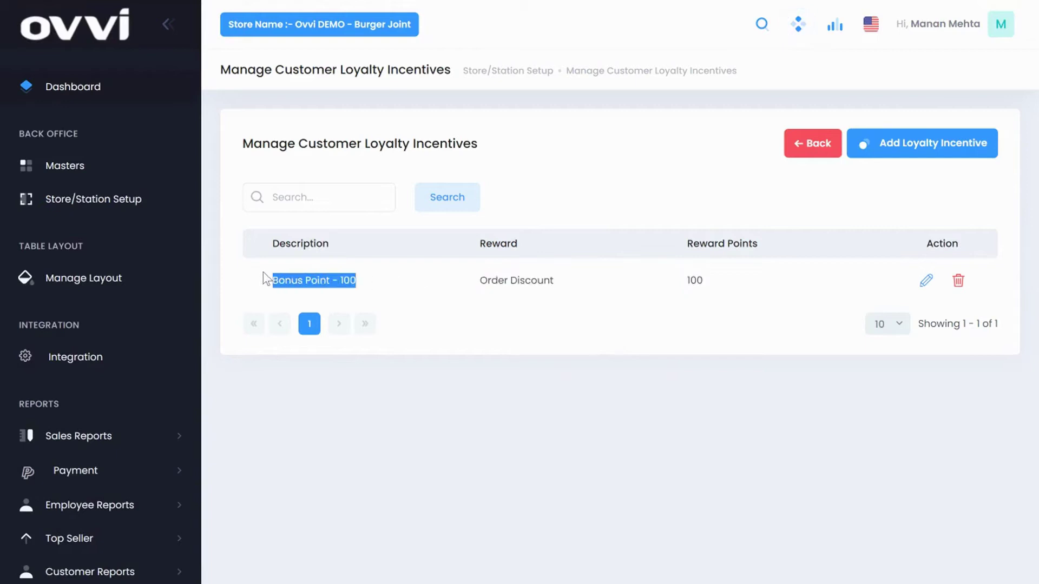
click(648, 201)
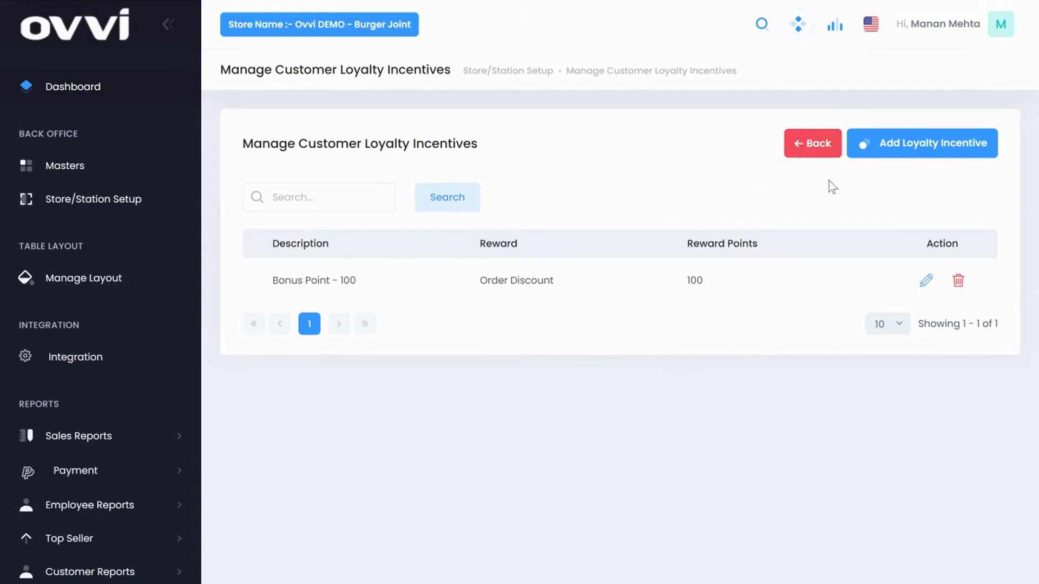
Open Masters > Item/PLU and filter the Item Name by 'burger'.
click(132, 169)
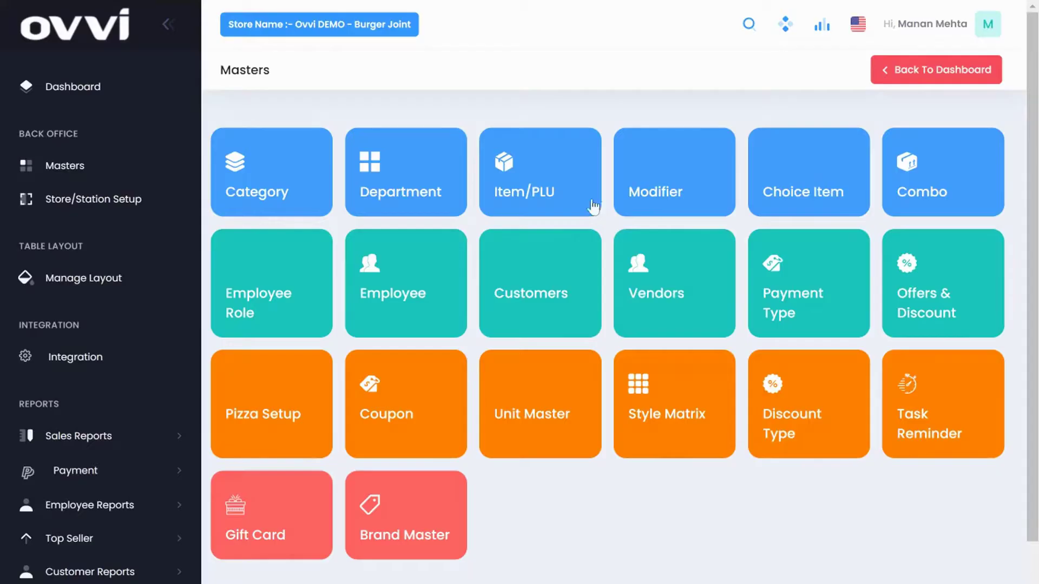
click(525, 171)
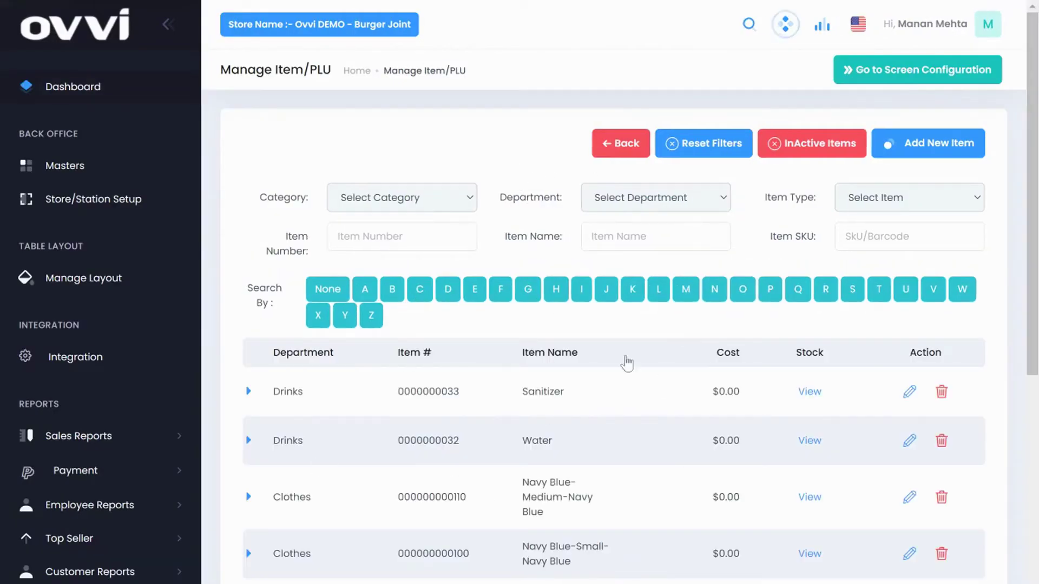
click(627, 243)
text(bu)
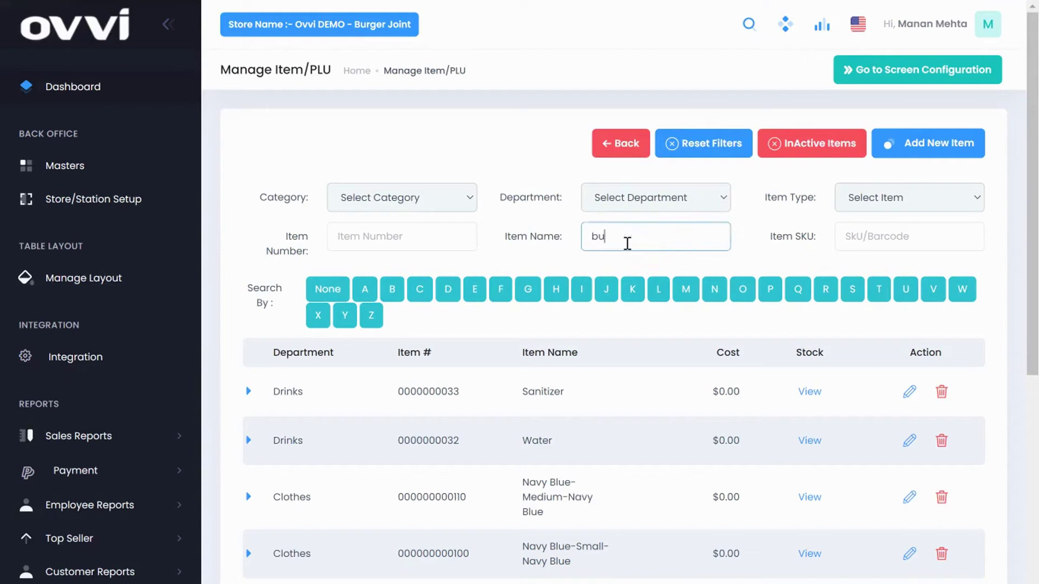
text(rger)
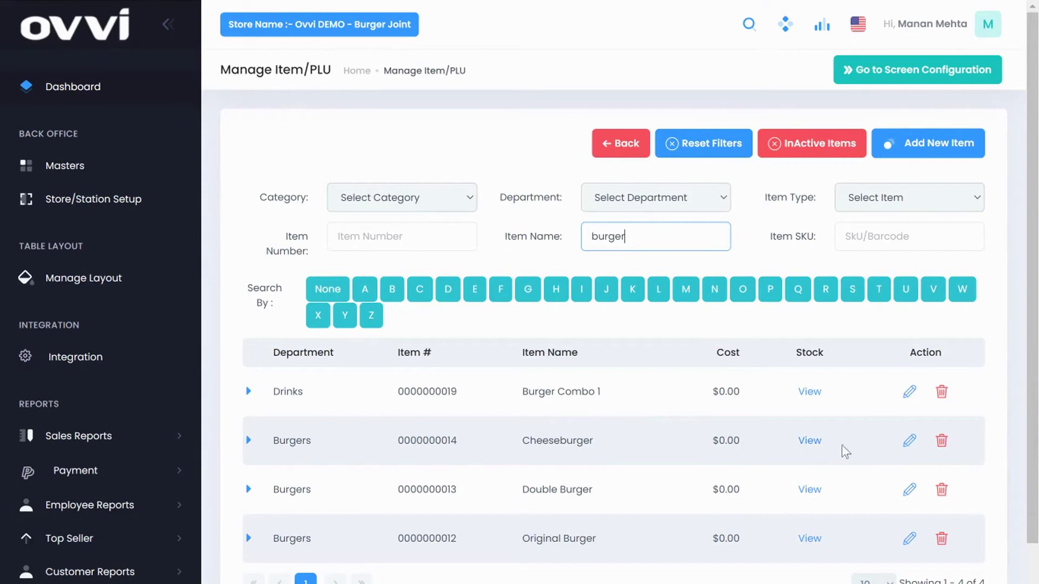
Open Screen Configuration and browse the Chicken, then Burgers department items.
click(898, 74)
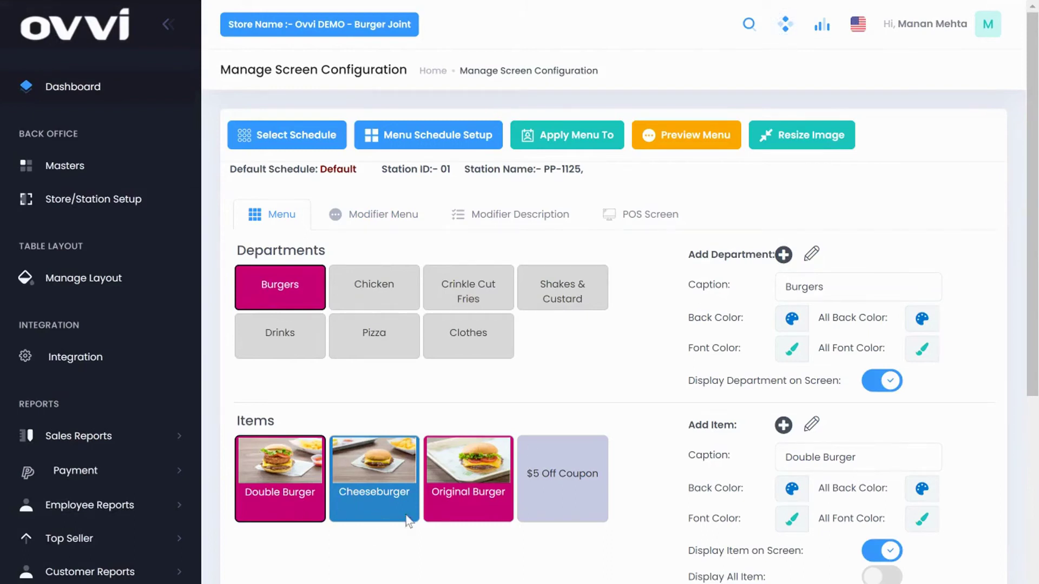
click(367, 283)
click(279, 283)
Reorder the Burgers items to Original Burger, Cheeseburger, Double Burger, then $5 Off Coupon.
click(255, 465)
click(393, 459)
click(435, 463)
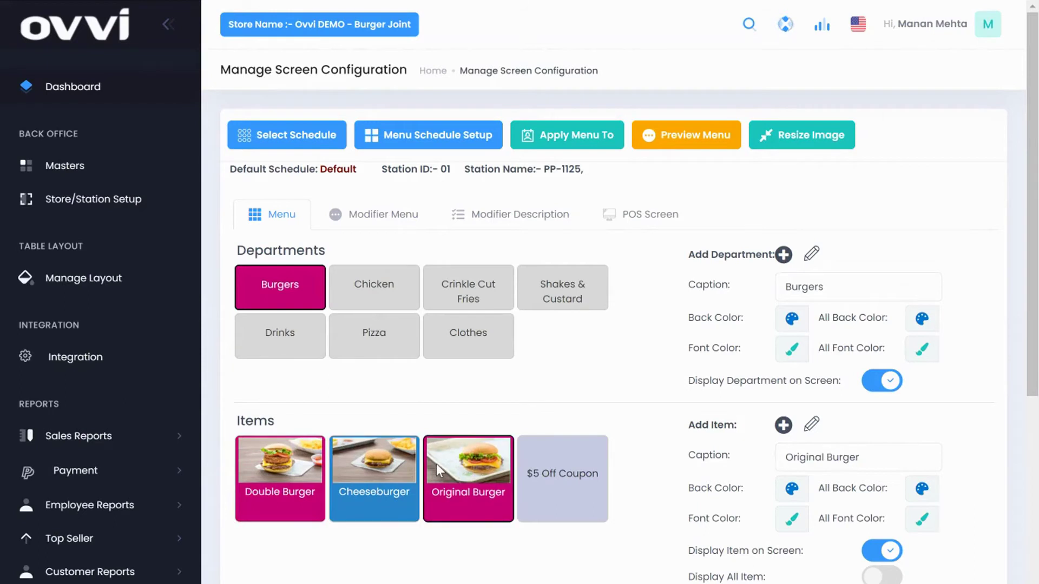
click(278, 466)
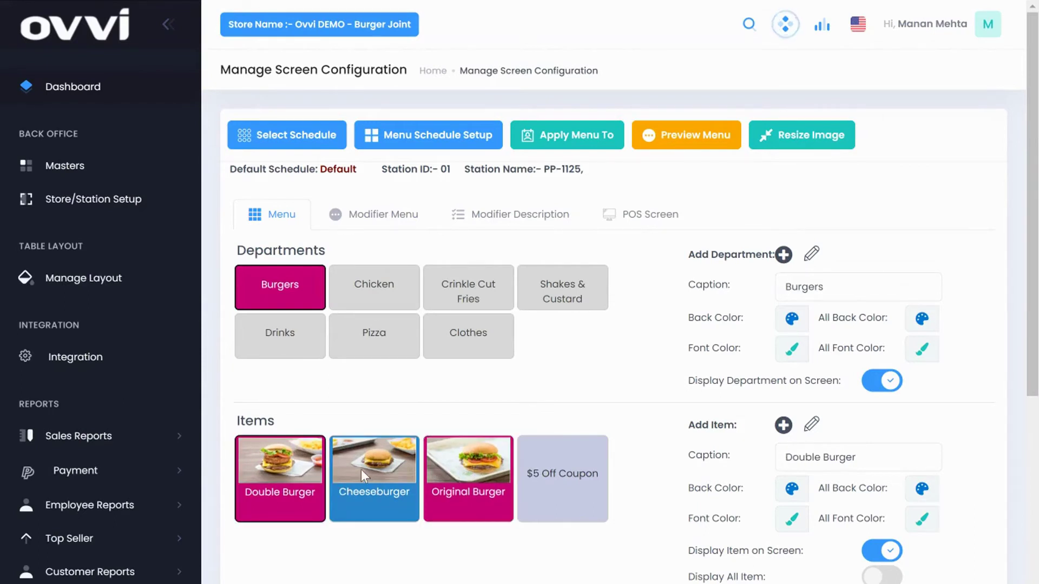
drag(344, 473, 495, 465)
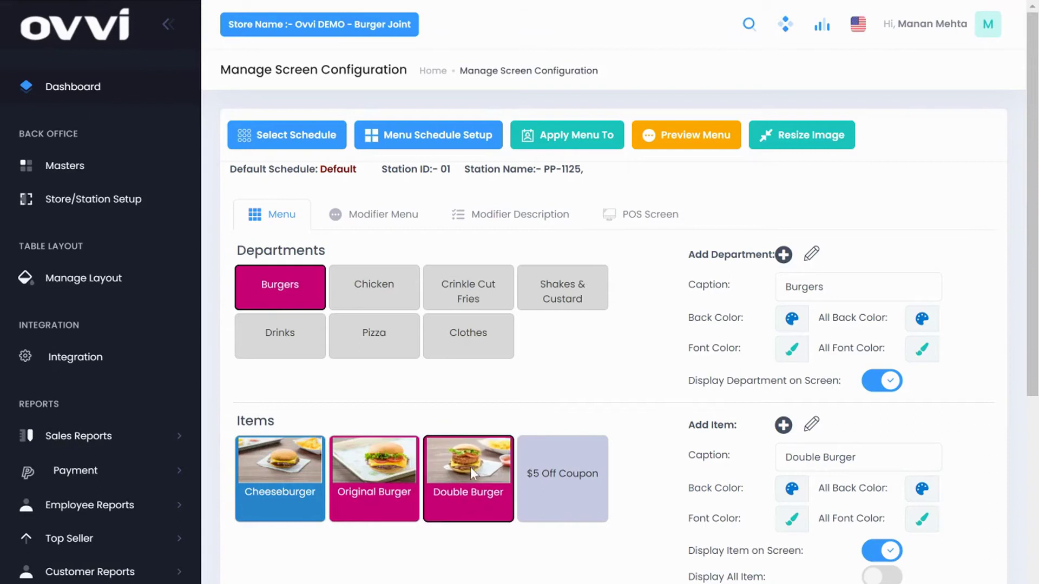
drag(304, 464, 361, 468)
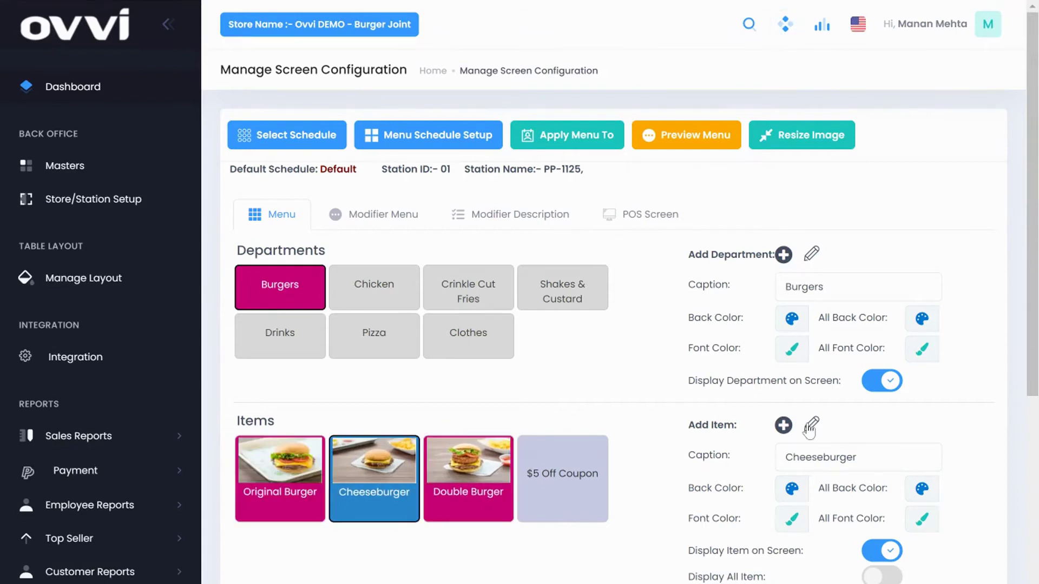
Open Cheeseburger's edit form and review its cost and sell prices.
click(813, 425)
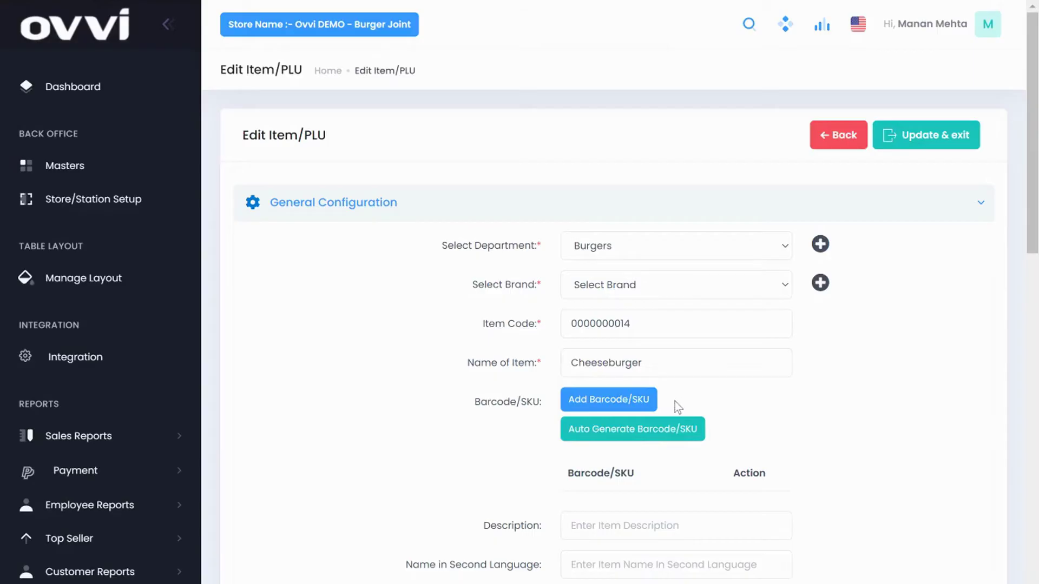
scroll(920, 363, down, 4)
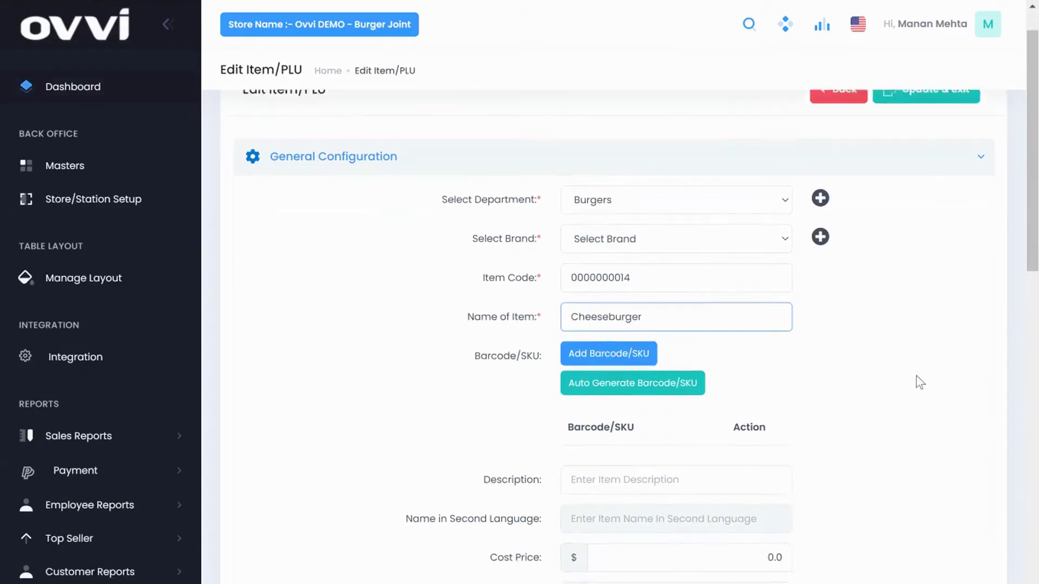
click(735, 390)
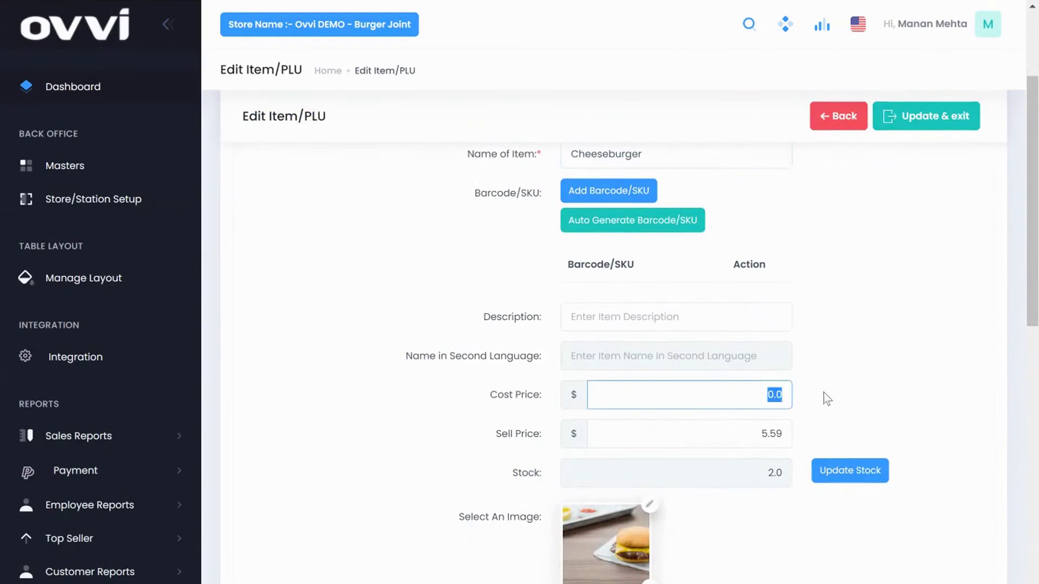
click(764, 429)
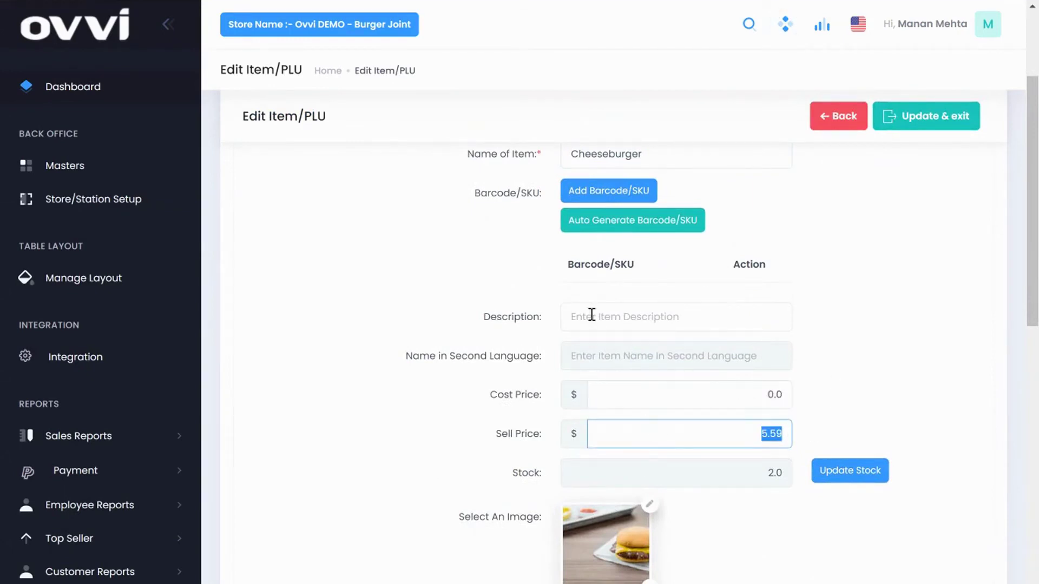
scroll(591, 314, up, 2)
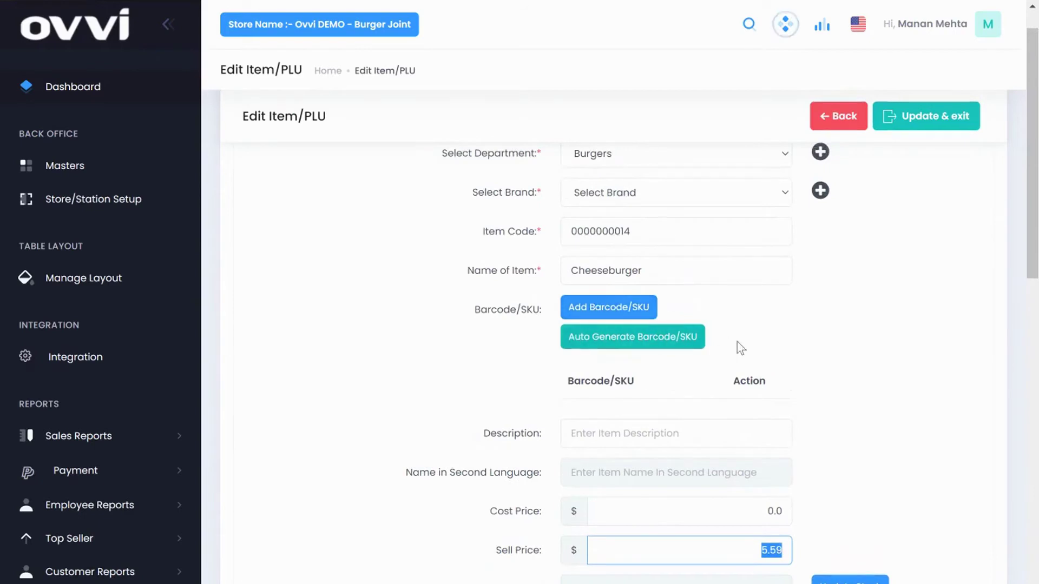
scroll(741, 348, down, 6)
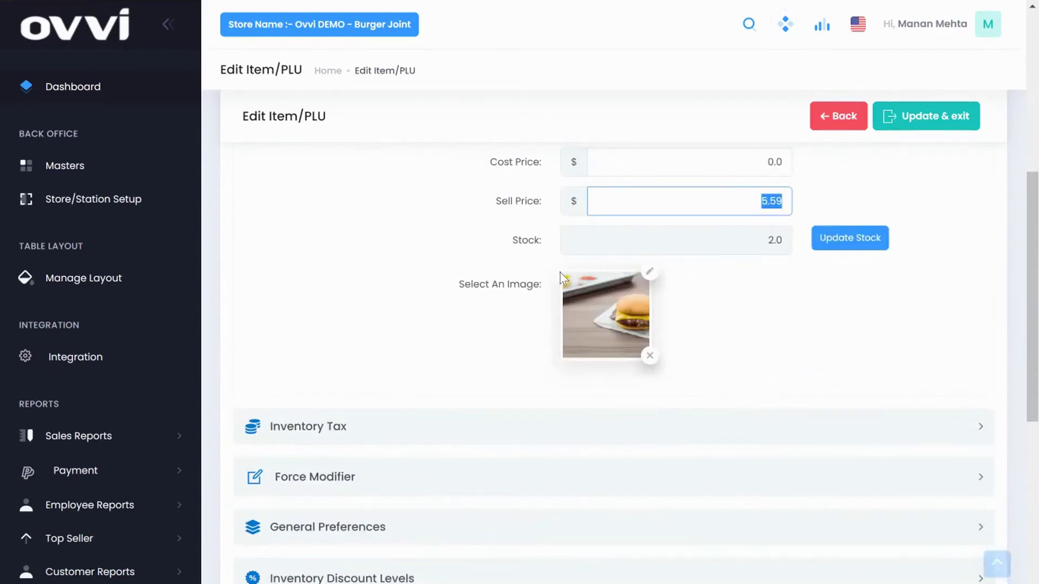
scroll(436, 433, down, 7)
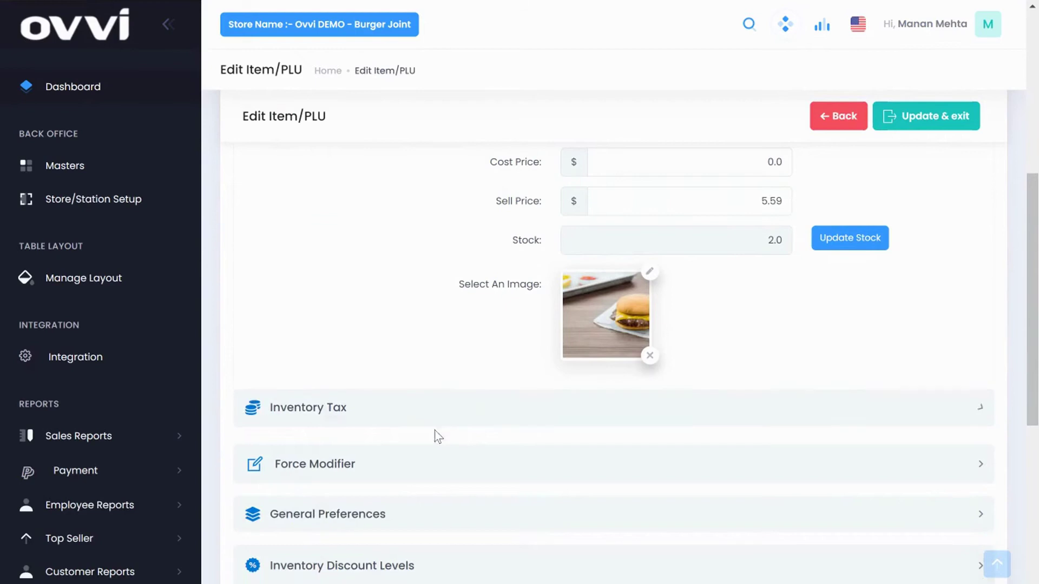
scroll(552, 352, up, 7)
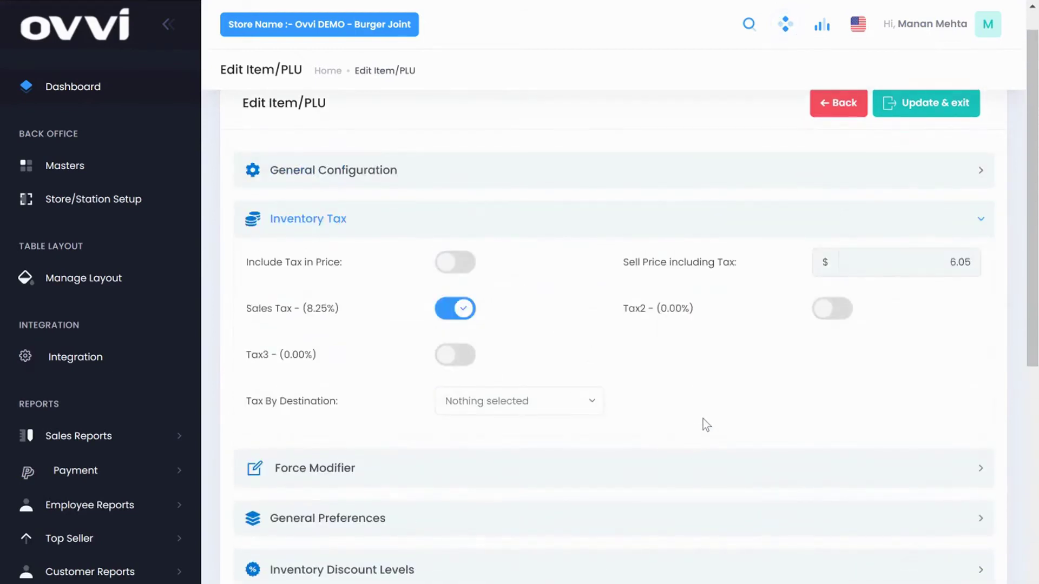
scroll(714, 426, down, 1)
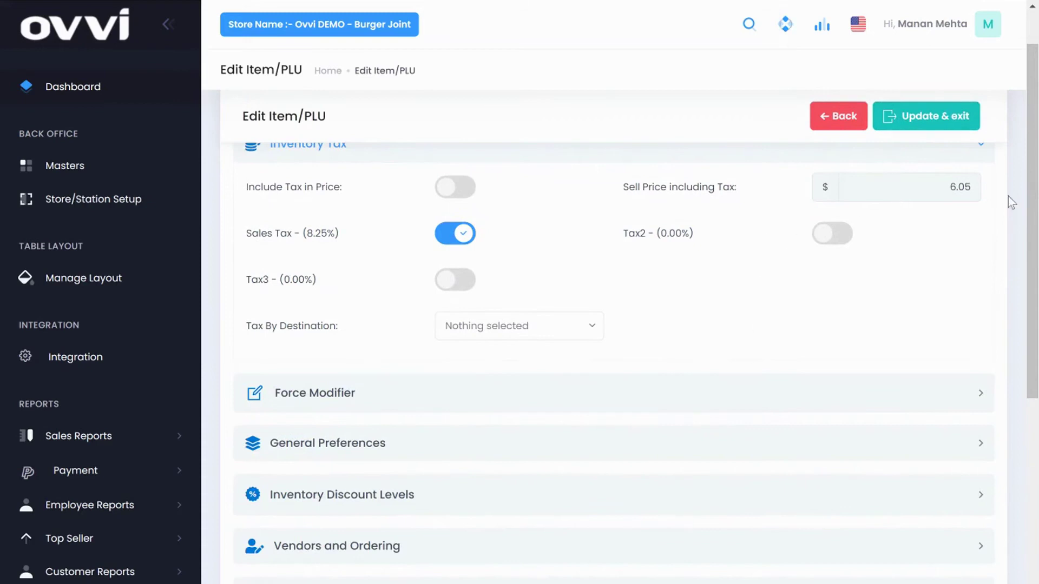
key(Tab)
key(alt+Tab)
Expand Force Modifier and set it to Modifier Group after trying Modifier Item.
click(332, 188)
triple_click(352, 191)
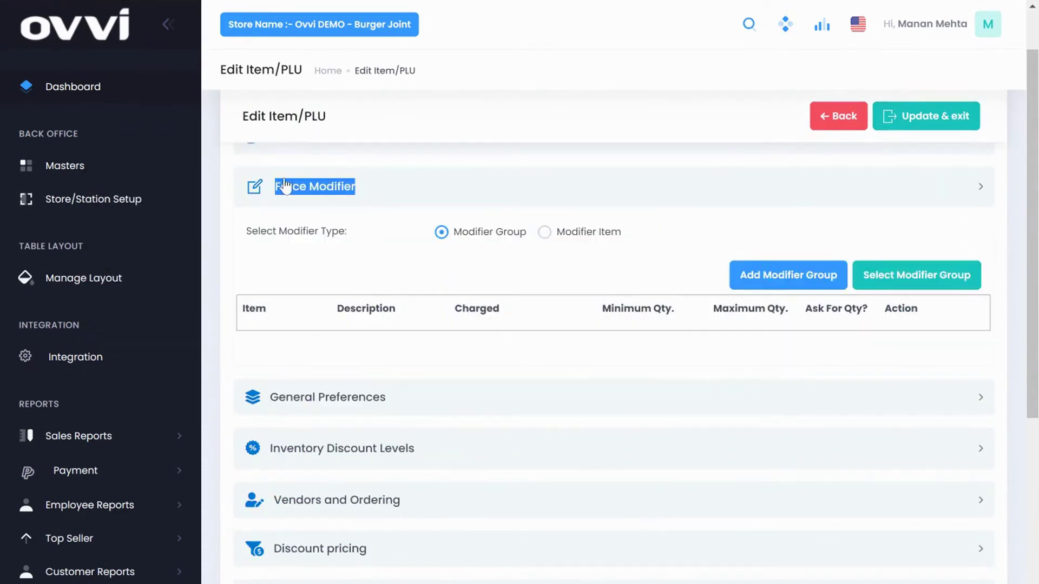
click(538, 200)
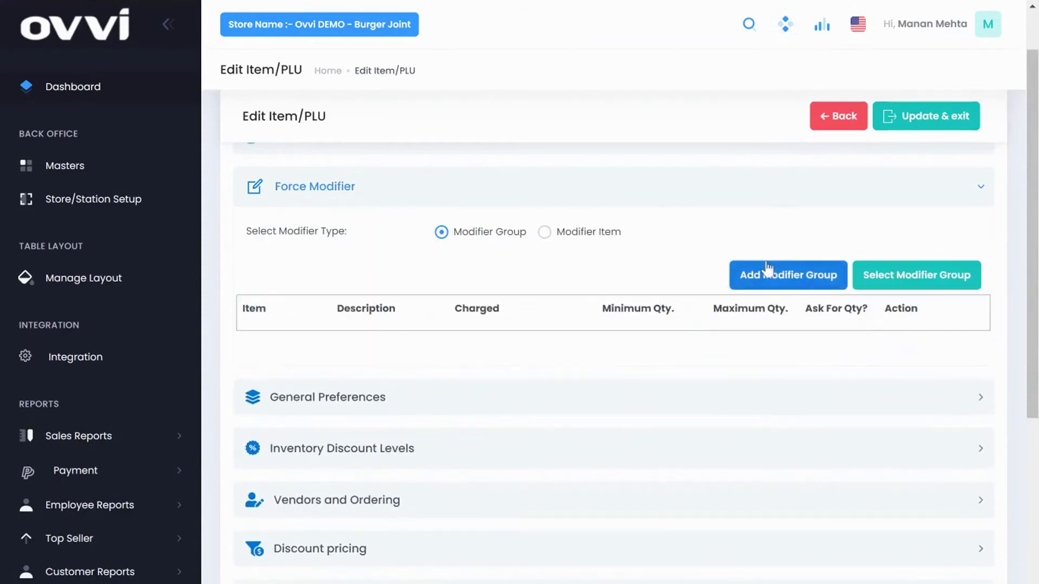
click(594, 234)
click(471, 238)
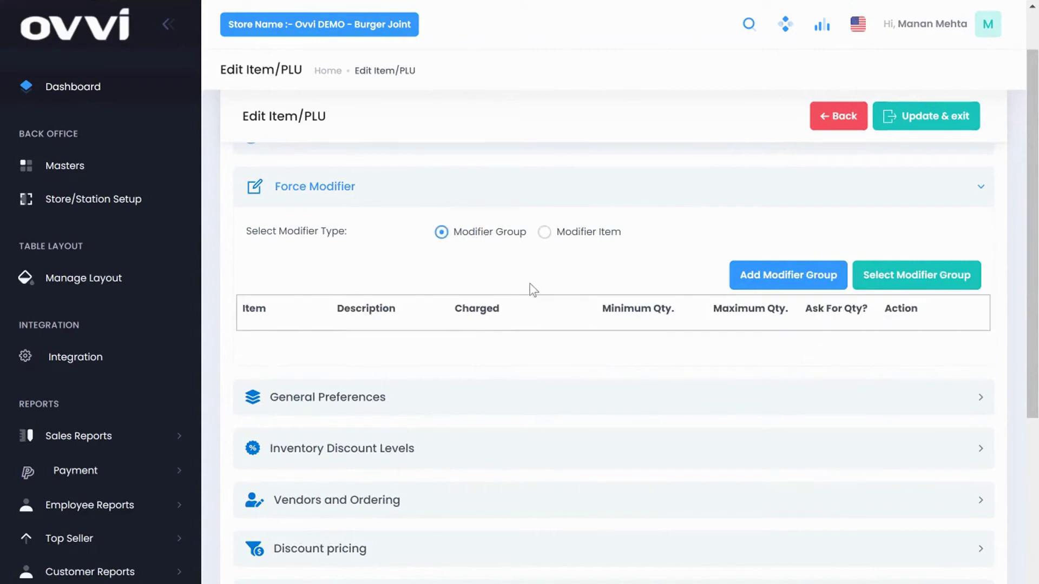
scroll(532, 291, down, 1)
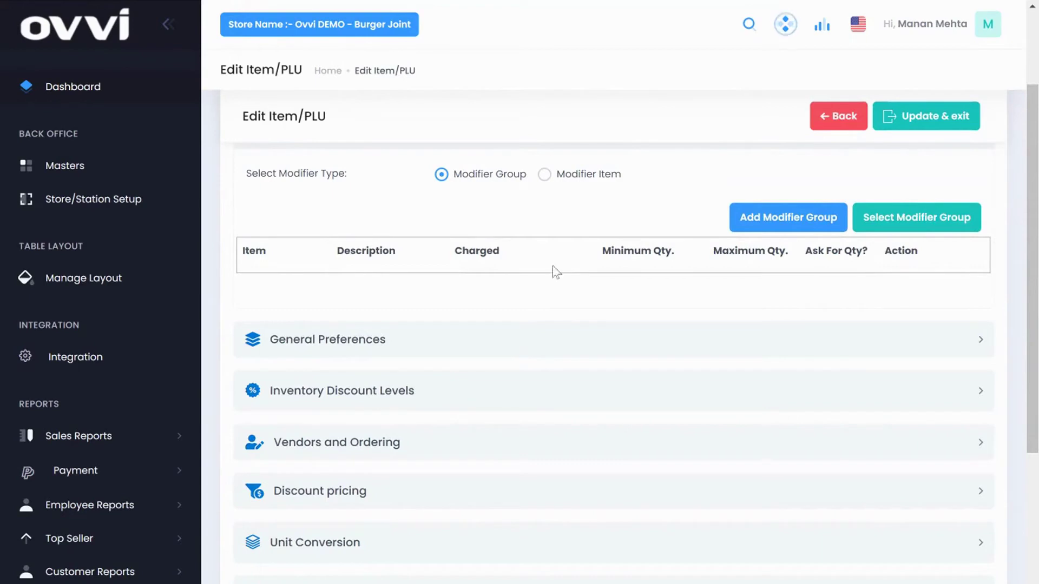
Expand General Preferences, leaving Ask Price off after toggling it.
click(640, 345)
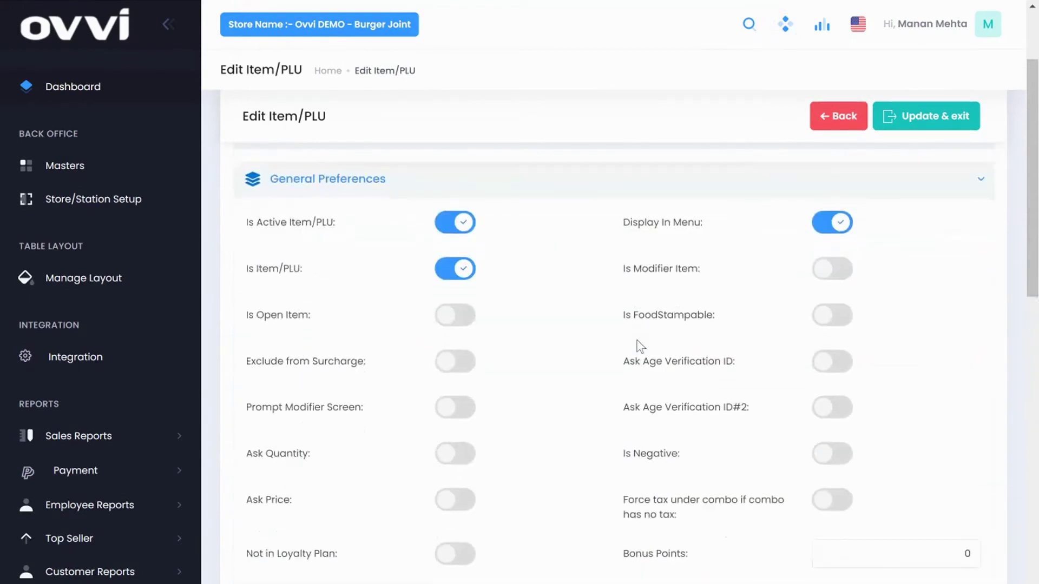
scroll(637, 342, down, 1)
scroll(635, 343, down, 1)
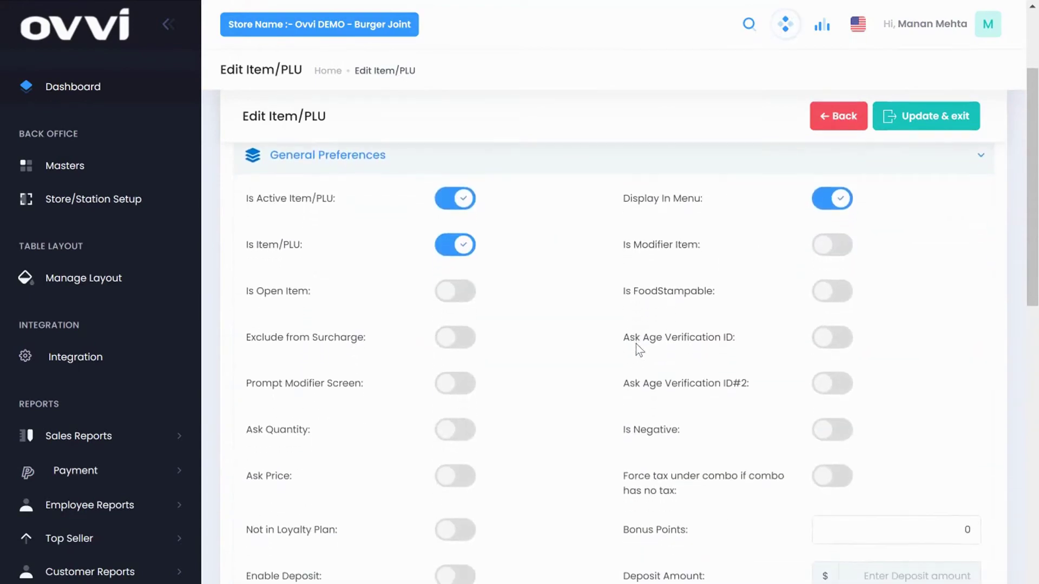
scroll(635, 345, down, 2)
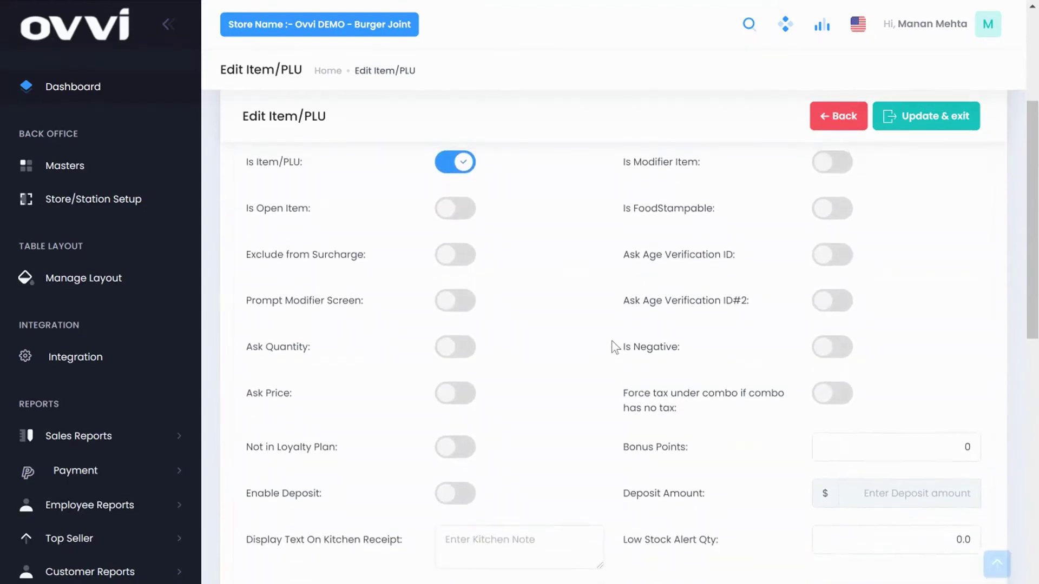
scroll(614, 346, up, 1)
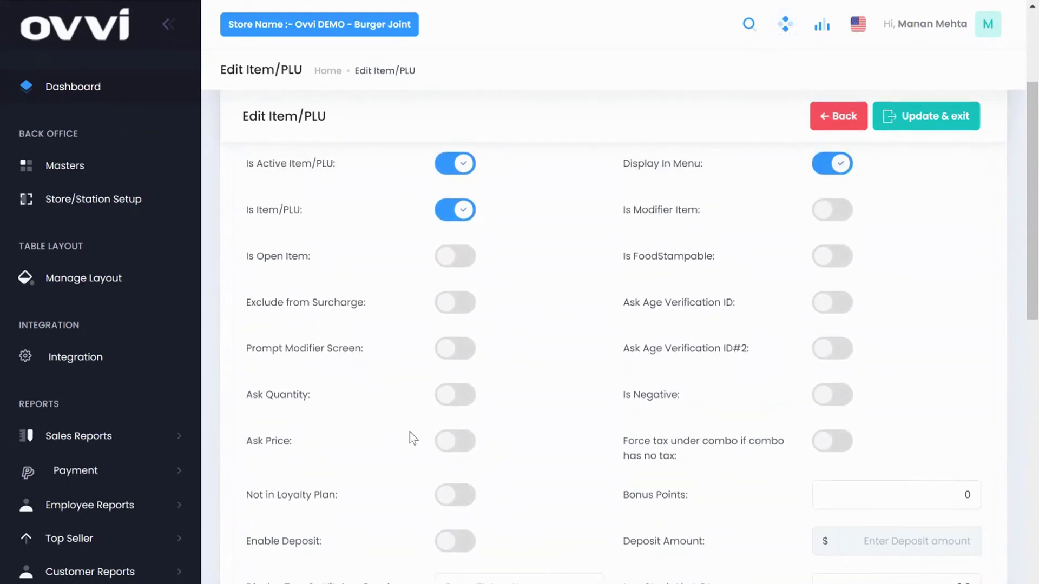
click(457, 448)
click(446, 447)
Set Bonus Points to 5 and mark the item as FoodStampable.
scroll(487, 417, down, 1)
scroll(494, 424, down, 1)
click(883, 403)
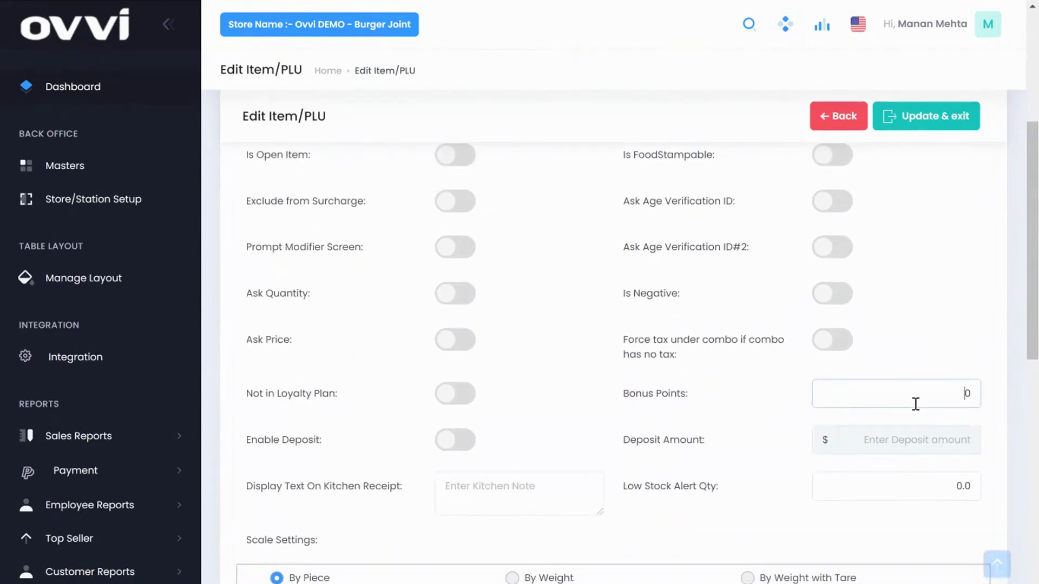
double_click(991, 404)
text(5)
click(743, 373)
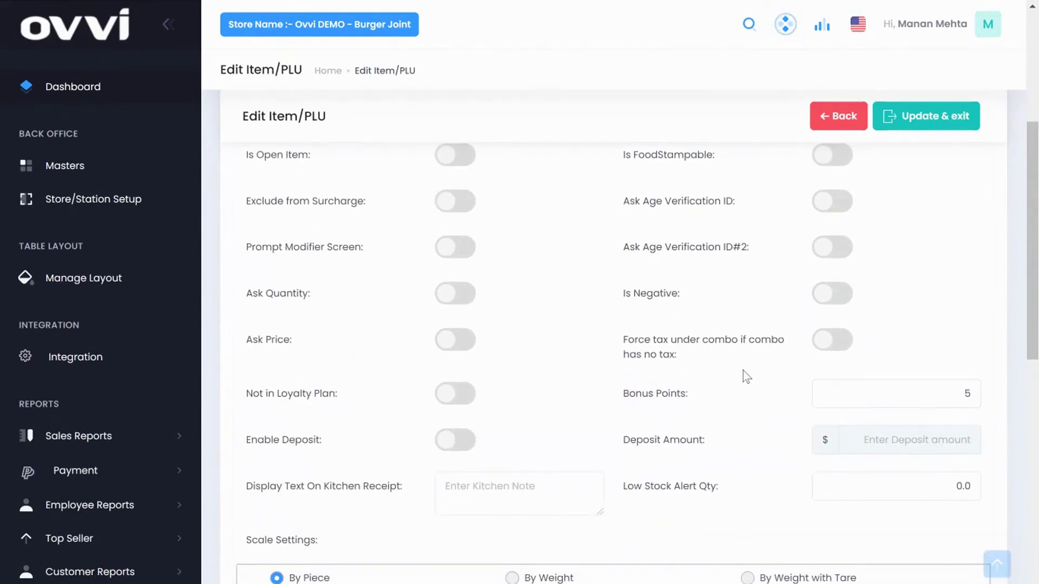
scroll(744, 365, up, 5)
click(848, 401)
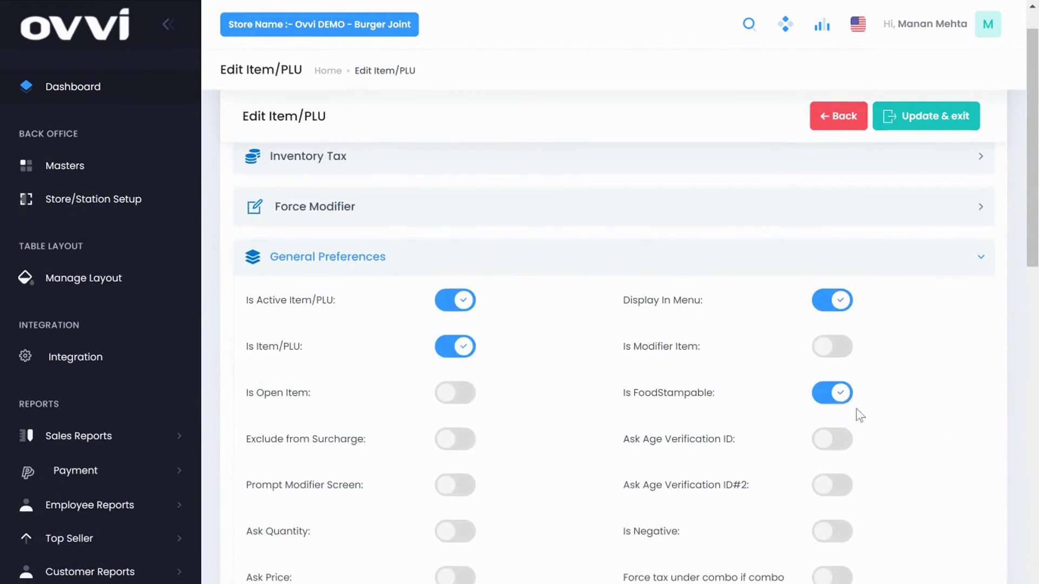
Set the item to be sold By Weight and expand the Discount pricing section.
scroll(860, 419, down, 3)
scroll(774, 394, down, 9)
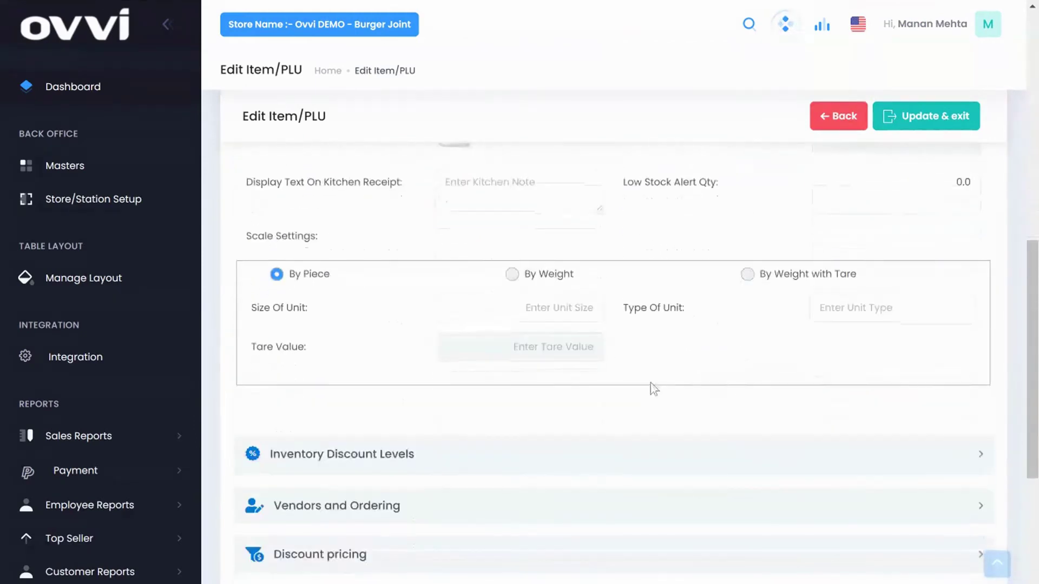
click(547, 280)
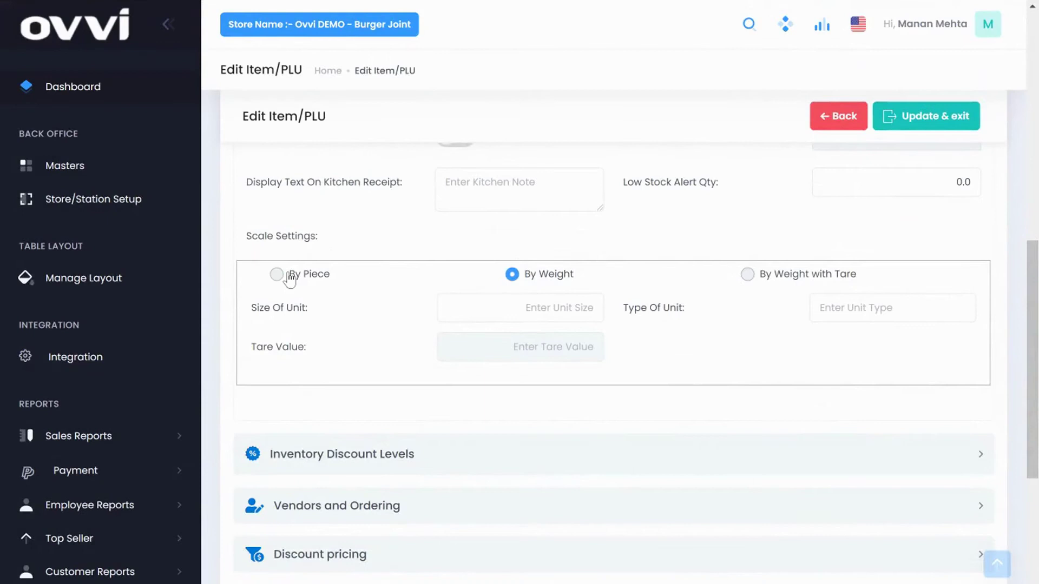
scroll(290, 279, down, 6)
click(357, 278)
drag(323, 226, 425, 232)
Re-expand Discount pricing and review the Happy Hour, Lunch and Dinner prices.
click(408, 260)
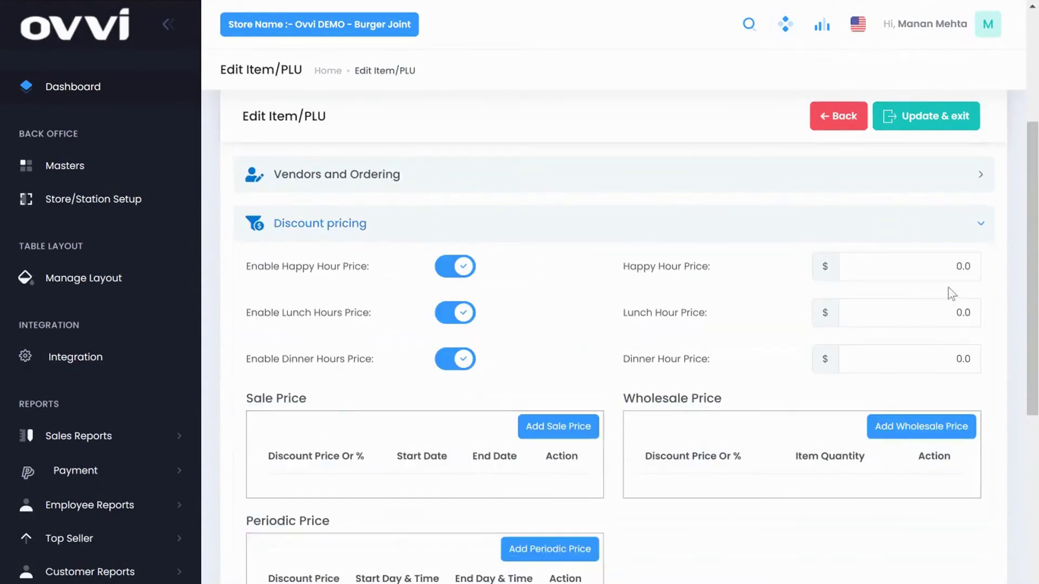
click(941, 266)
click(938, 314)
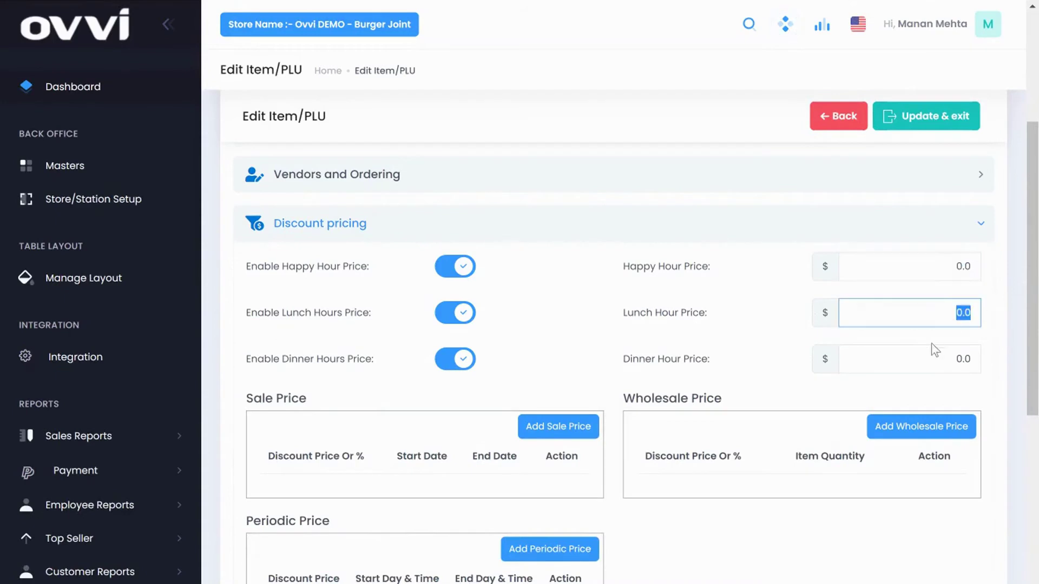
click(930, 358)
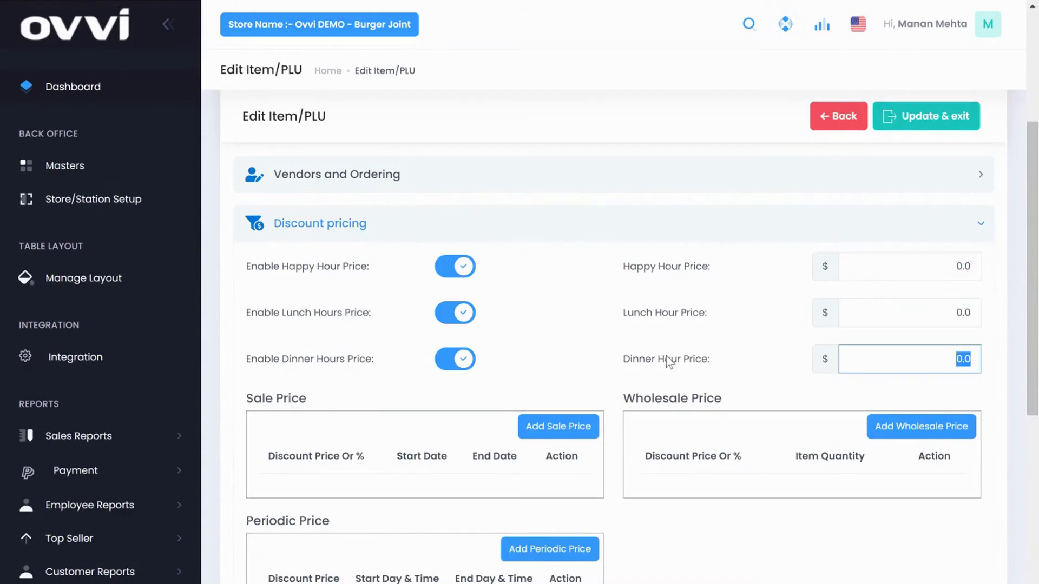
scroll(670, 362, down, 4)
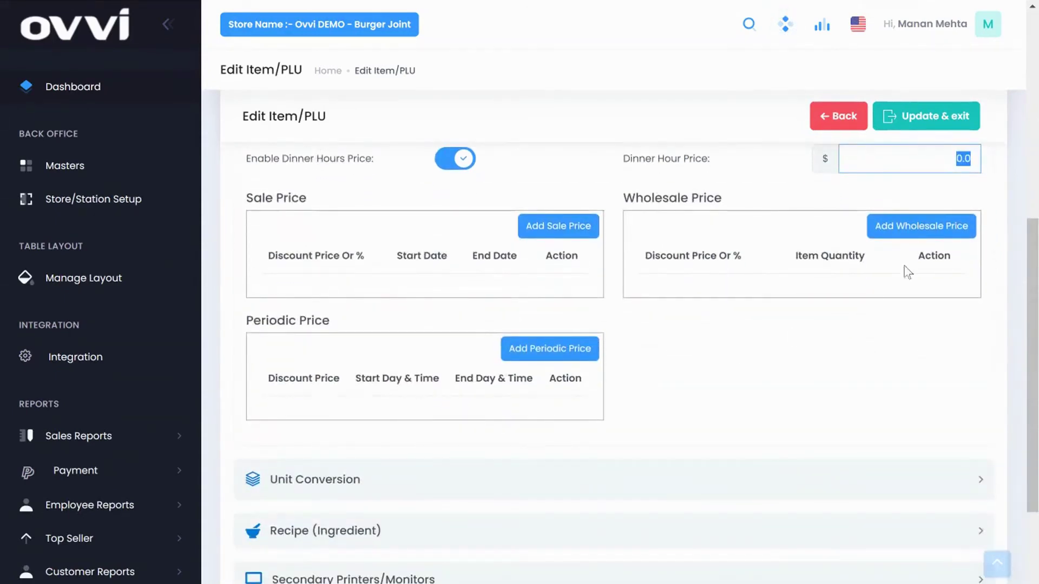
Add a wholesale price tier of $2.00 for an item quantity of 2.
click(917, 227)
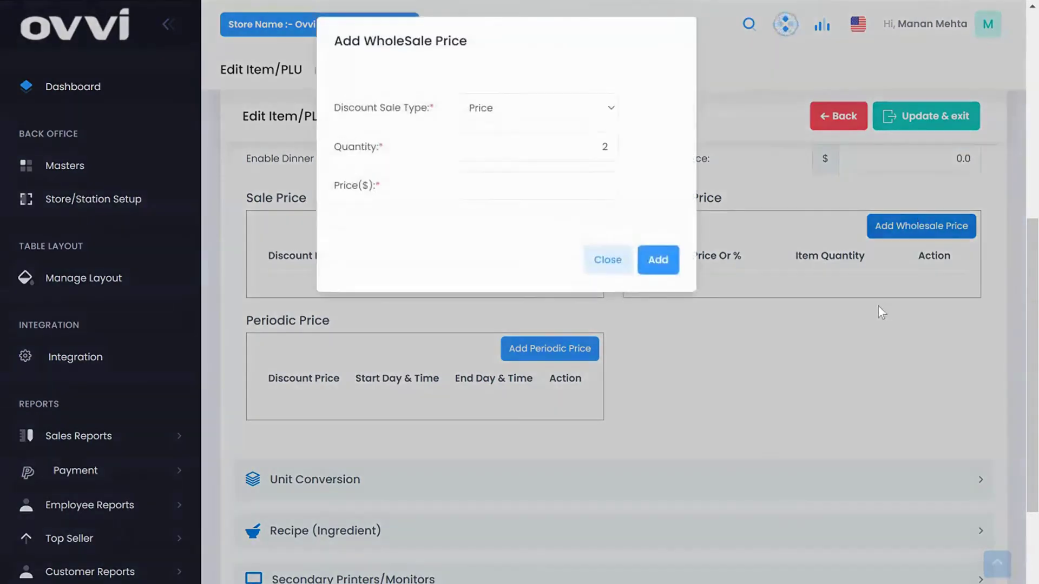
click(519, 188)
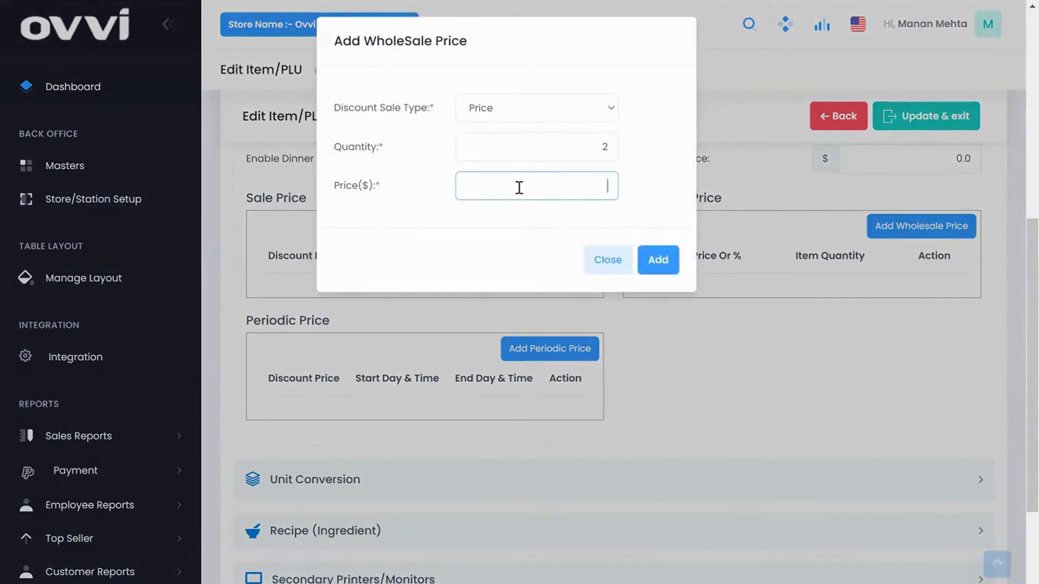
text(5)
click(644, 254)
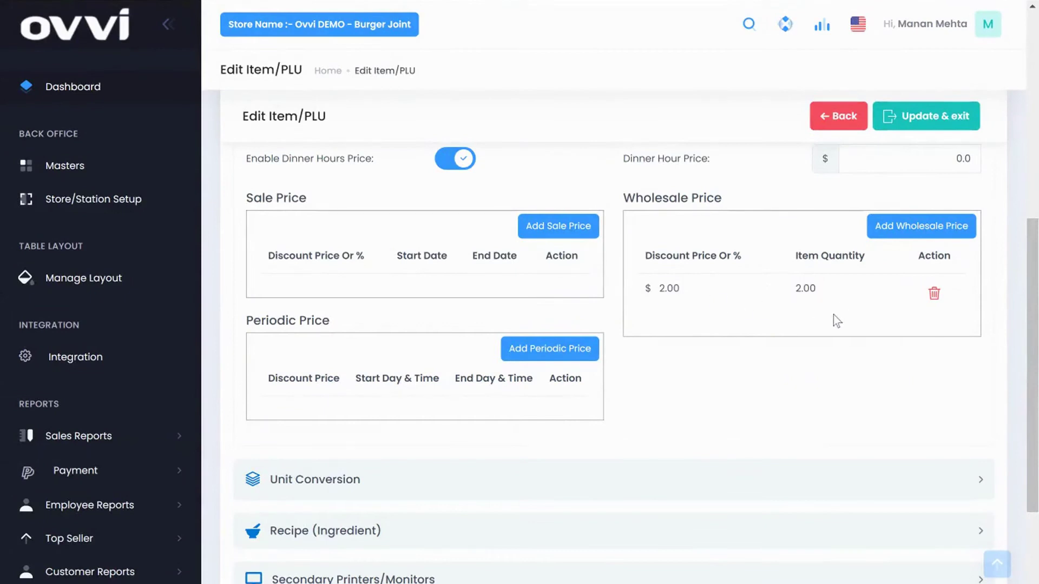
scroll(817, 333, down, 3)
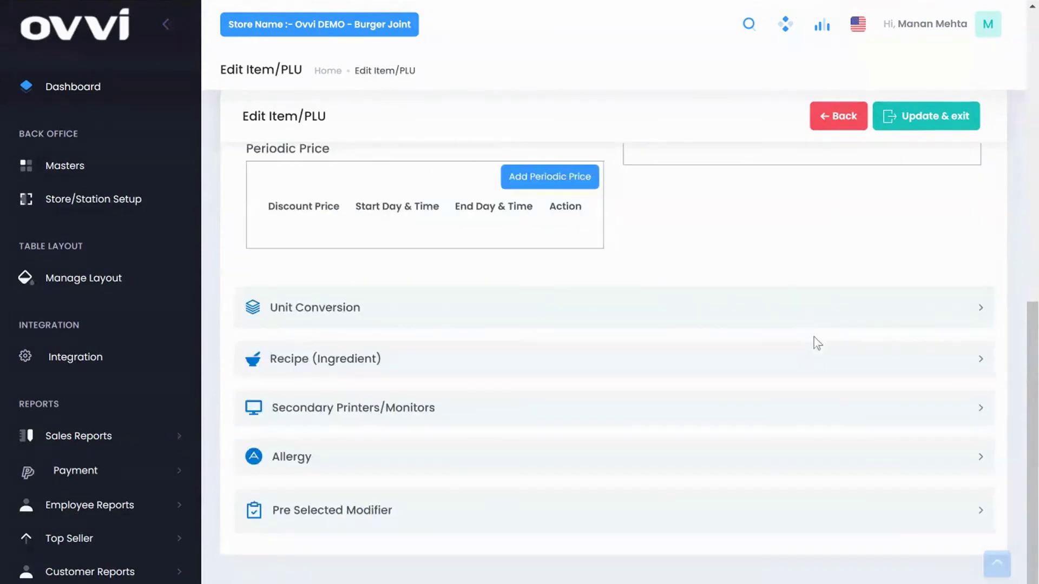
Review Cheeseburger's unit conversions: Single at $1.00, plus the 6 Pack and 12 Pack units and prices.
click(619, 304)
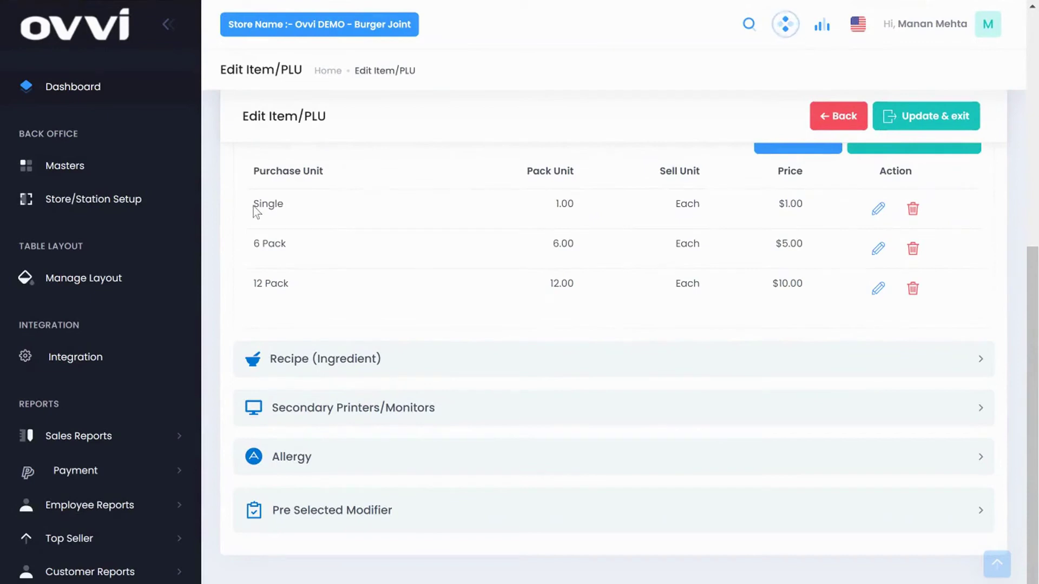
drag(270, 206, 297, 209)
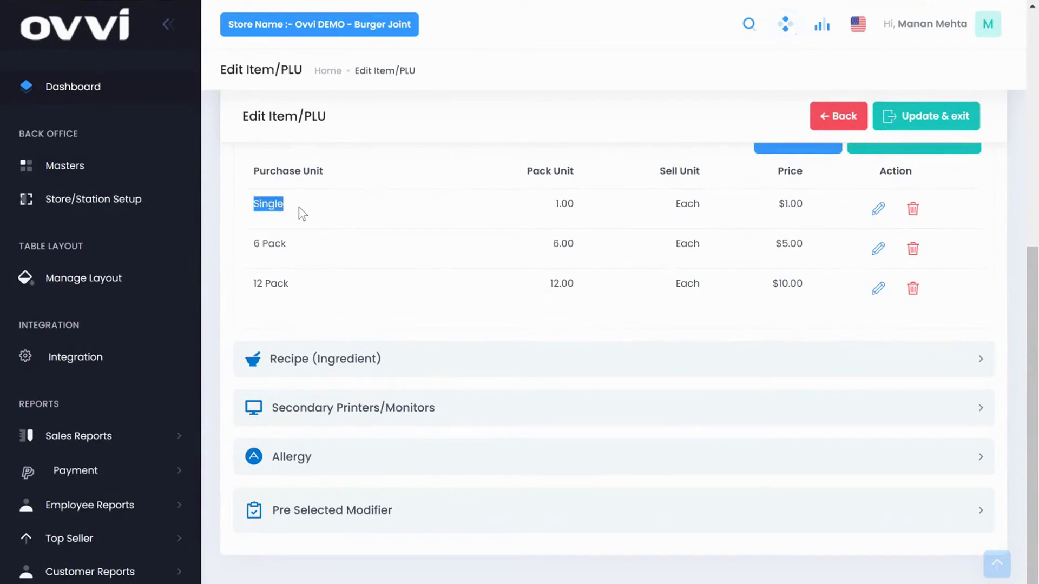
click(257, 243)
drag(258, 244, 287, 246)
drag(256, 283, 297, 289)
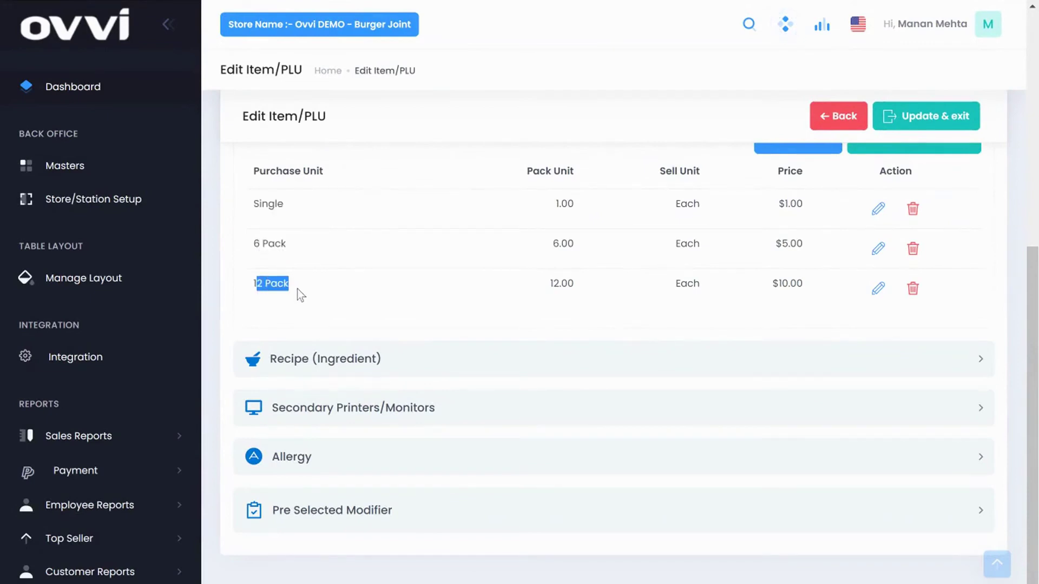
drag(777, 210, 806, 214)
drag(757, 259, 808, 288)
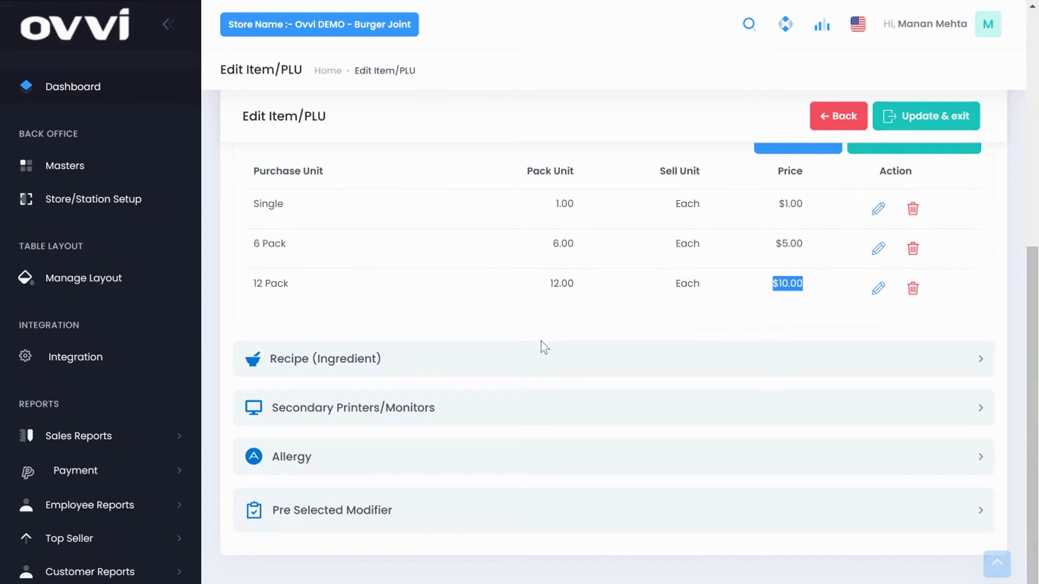
Review the recipe ingredients, pick Frozen Custard in the add-ingredient form, dismiss it, and expand Allergy.
click(517, 359)
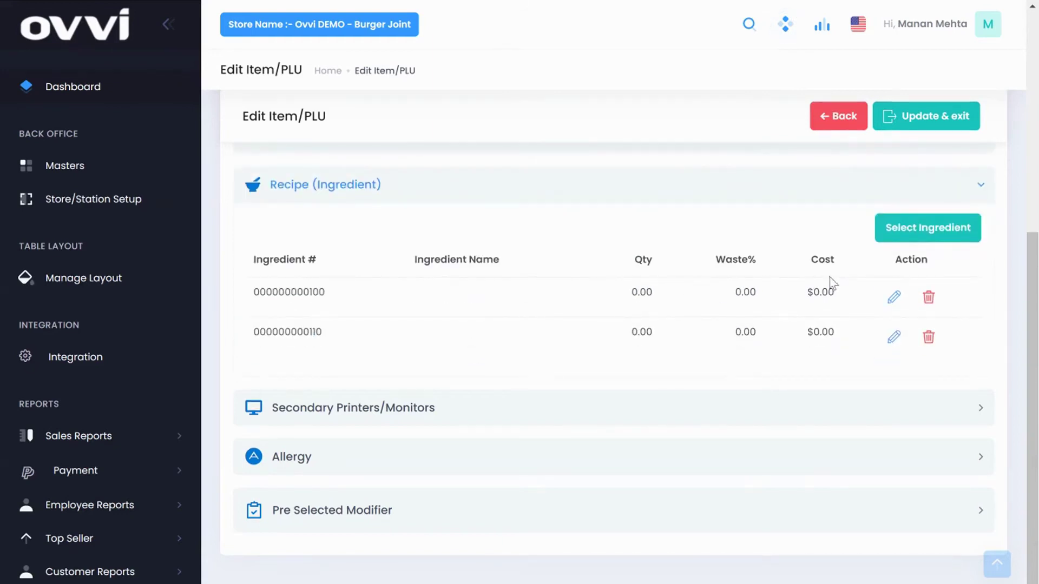
drag(318, 292, 253, 292)
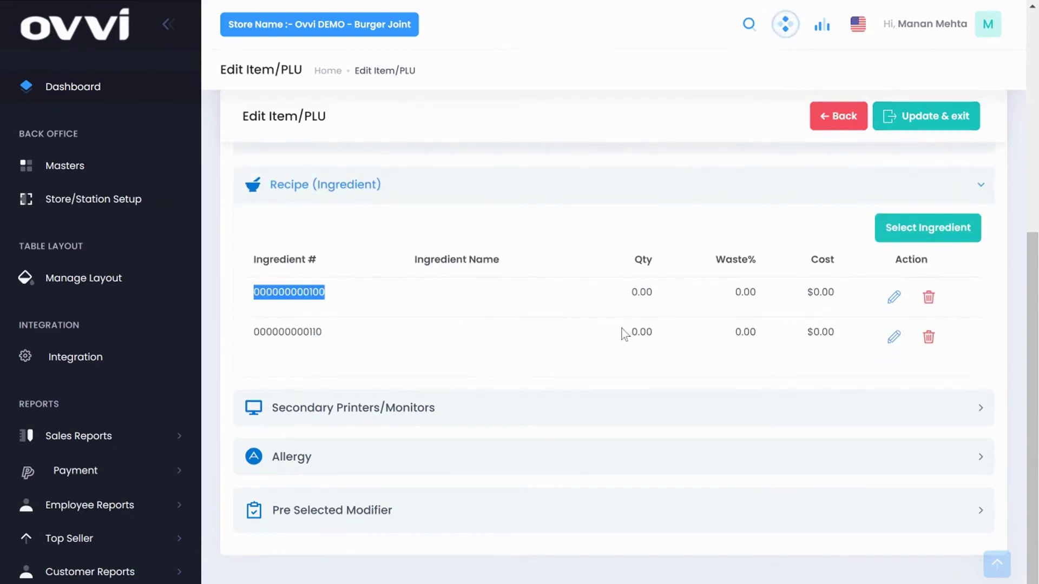
drag(628, 294, 702, 294)
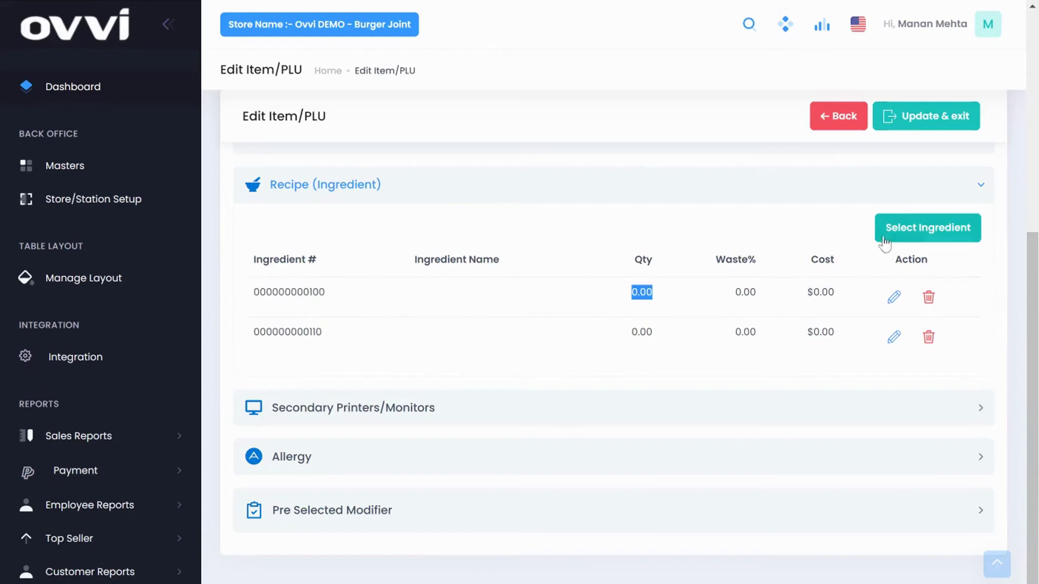
click(909, 242)
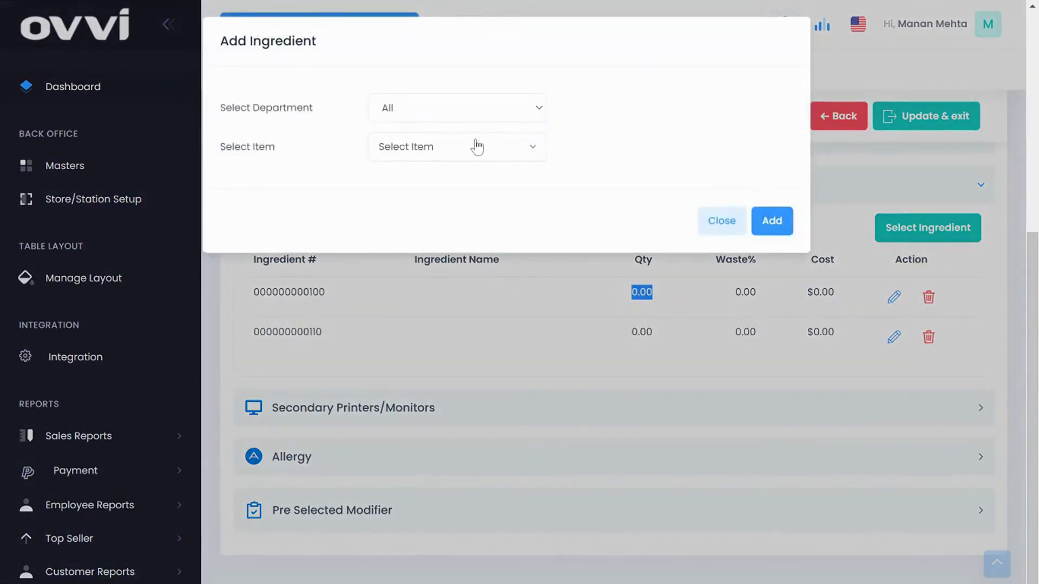
click(475, 152)
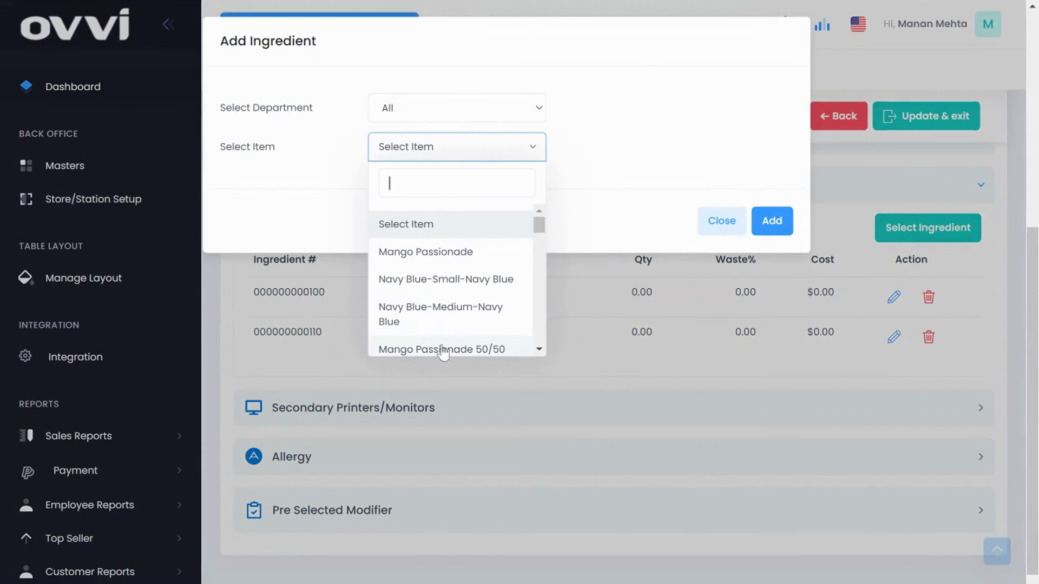
scroll(474, 308, down, 5)
click(401, 261)
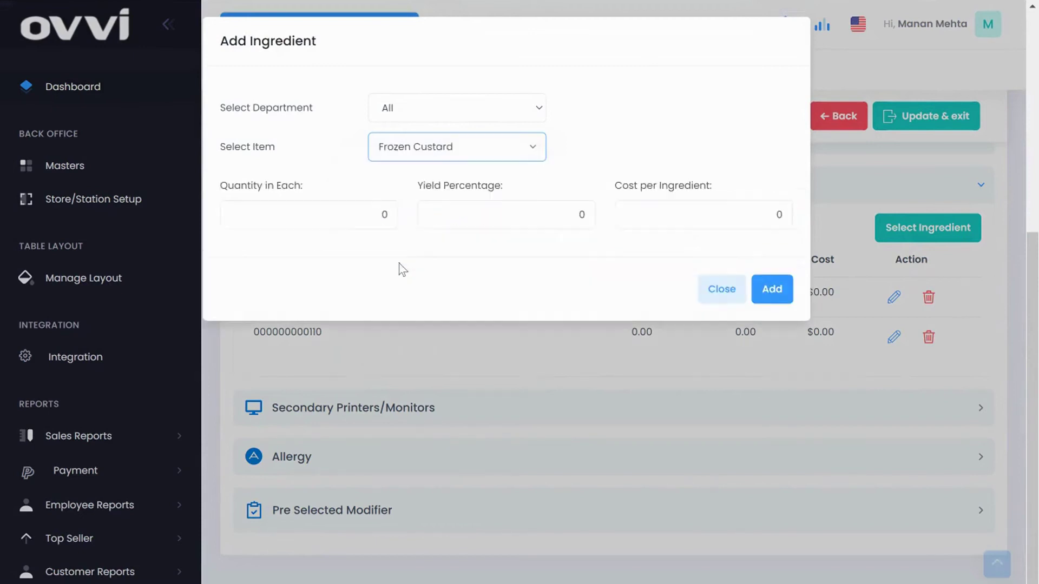
click(437, 464)
click(437, 461)
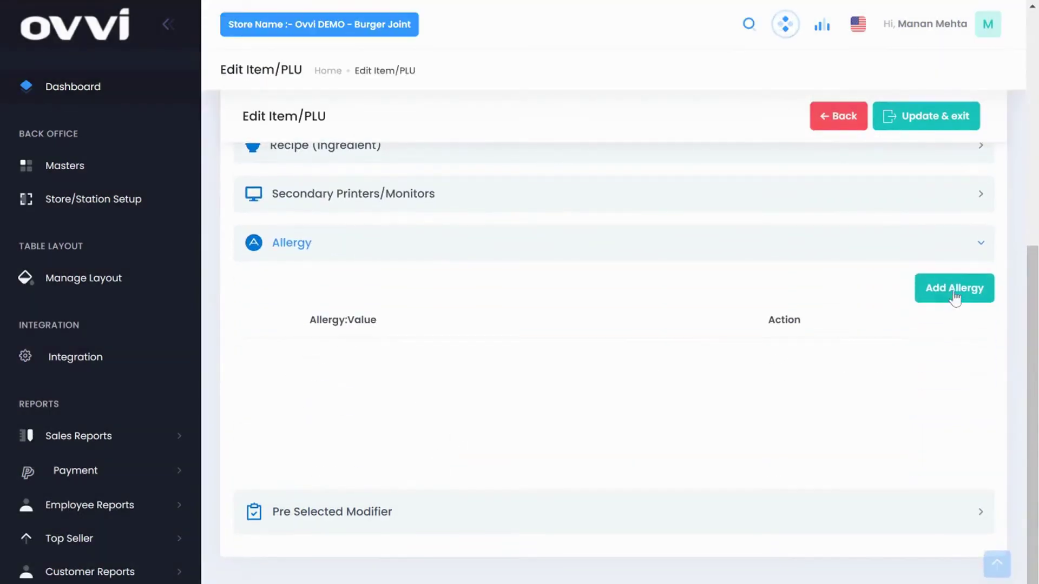
Try adding an allergy, then expand Pre Selected Modifier and try reordering the Beef and Onions rows.
click(955, 293)
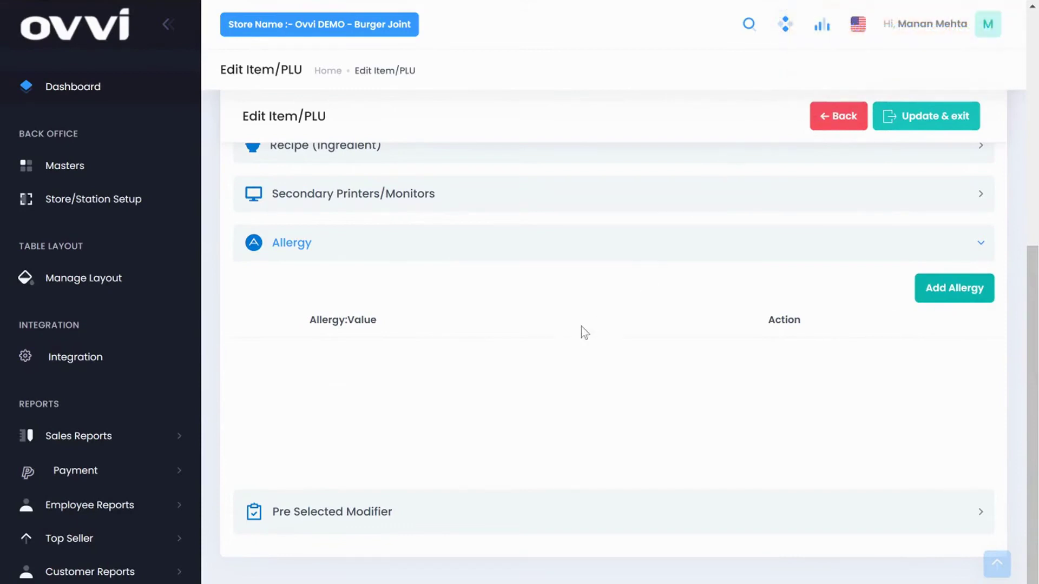
click(561, 521)
scroll(627, 372, down, 2)
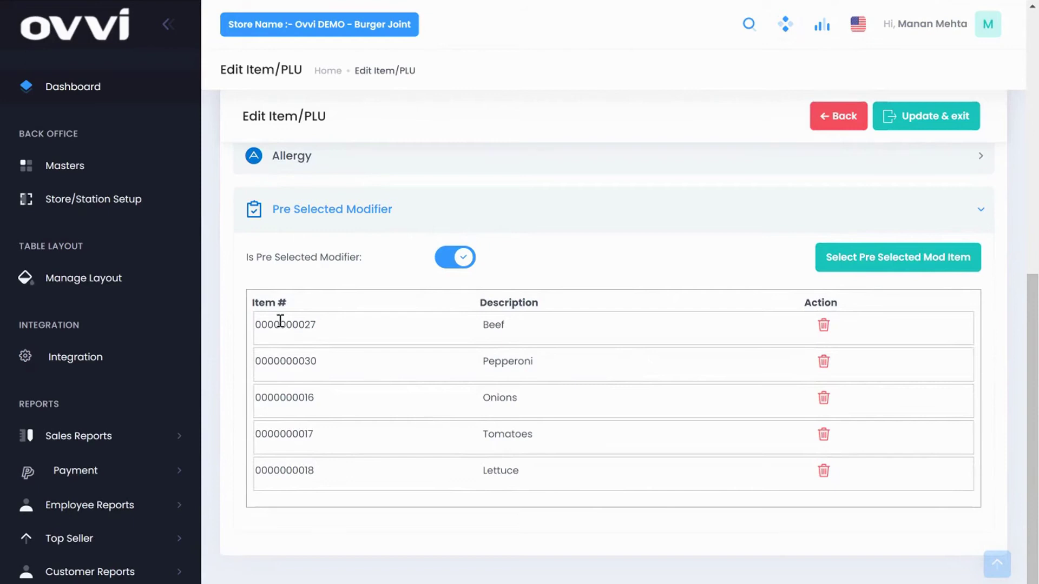
drag(280, 321, 322, 330)
drag(521, 405, 491, 398)
Look over the five pre-selected modifiers, Beef through Lettuce, and return to the Masters page.
scroll(585, 267, up, 3)
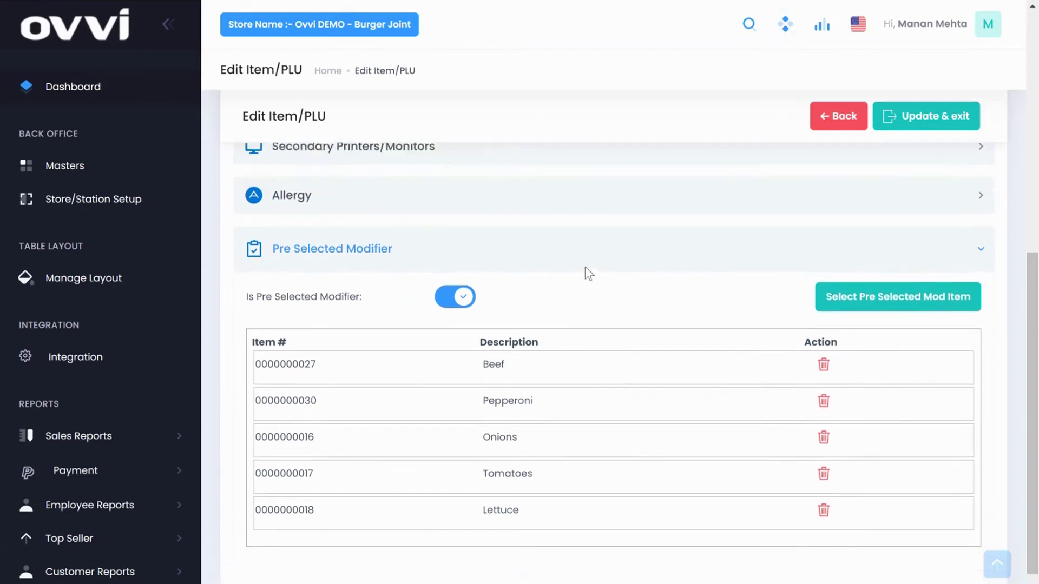
scroll(592, 268, down, 3)
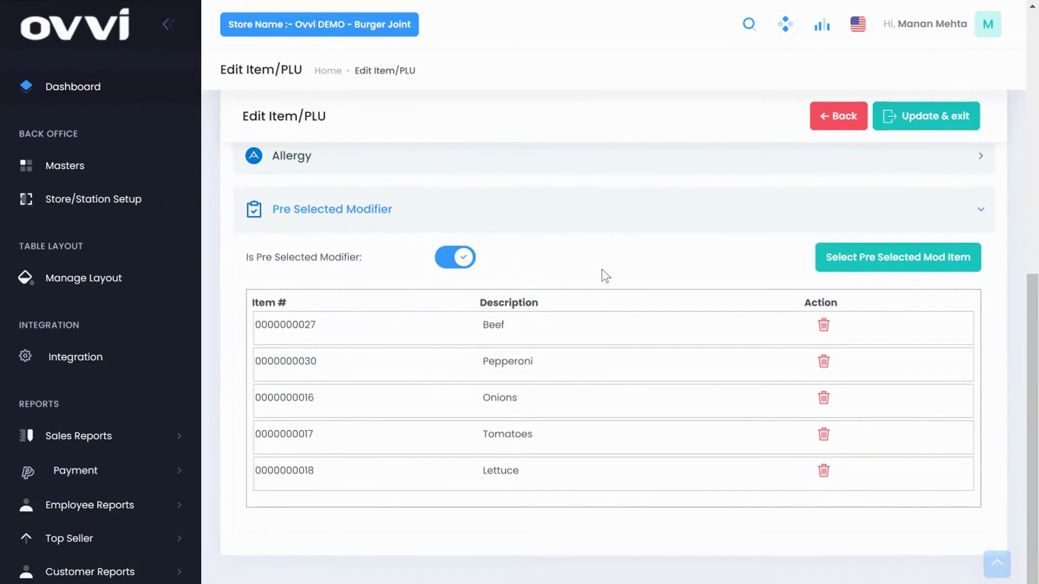
scroll(601, 270, up, 6)
scroll(599, 276, up, 3)
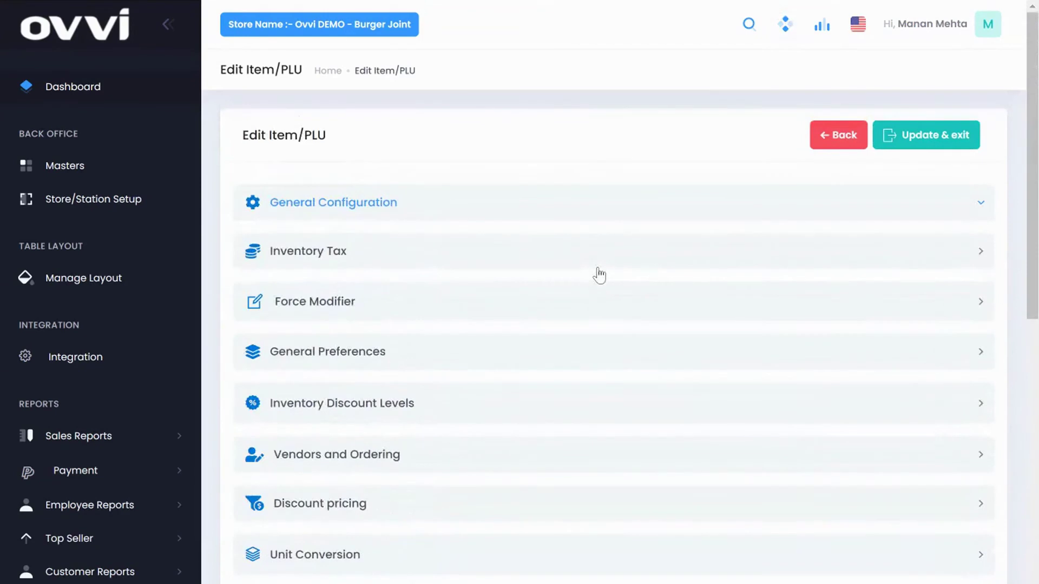
scroll(575, 256, down, 9)
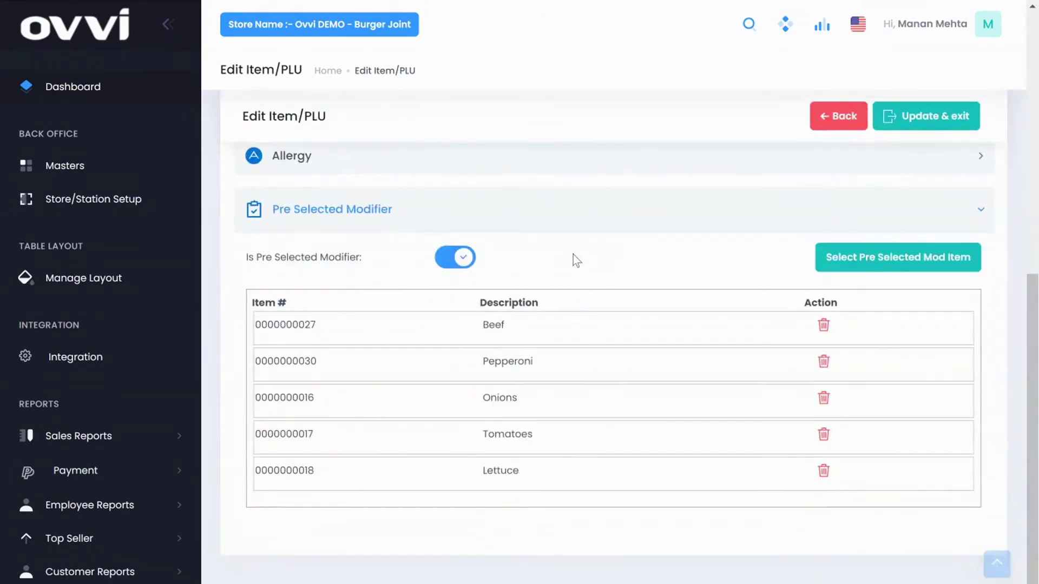
click(64, 165)
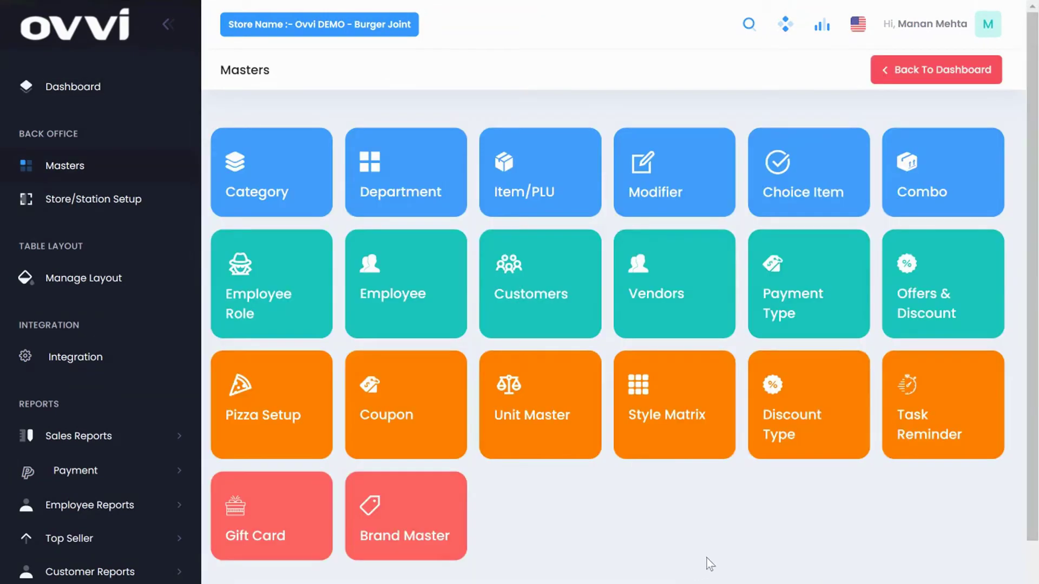
Open Manage Combos and bring up Burger Combo 1 for editing.
click(916, 192)
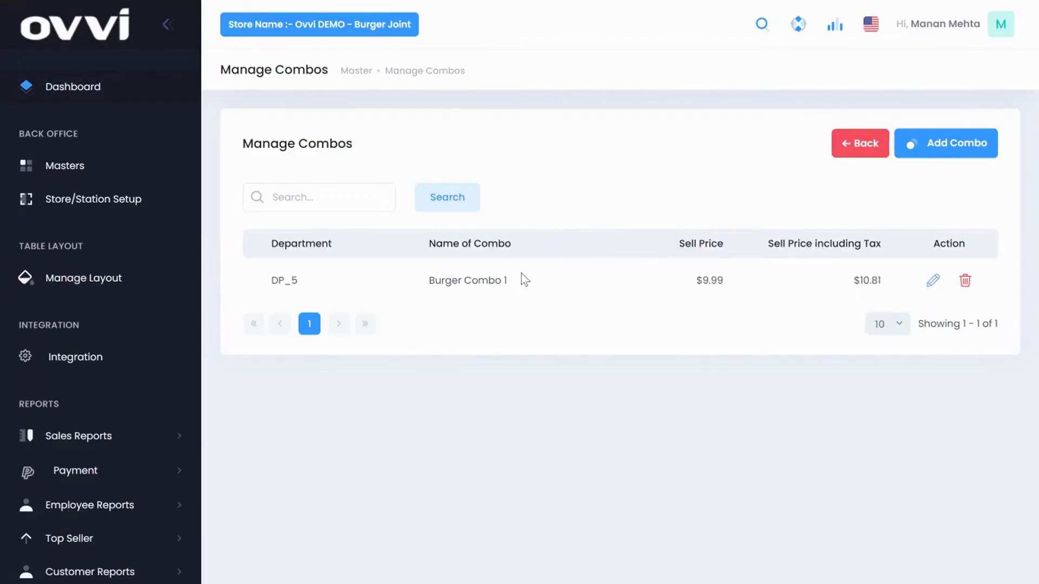
drag(524, 279, 426, 269)
click(933, 280)
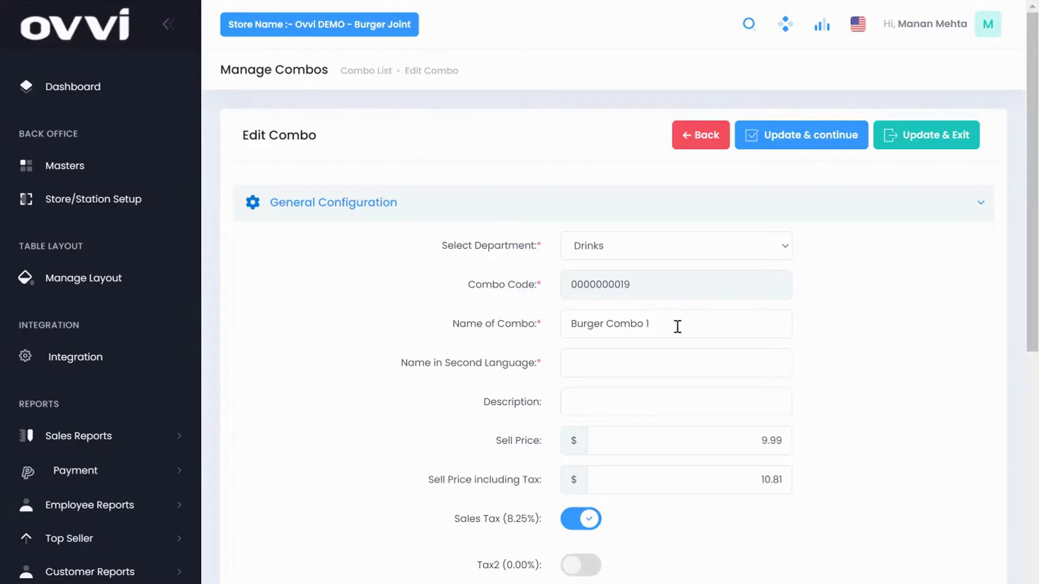
Inspect the combo name and the Mango Passionade 50/50 and Cheeseburger quantities, then return to the list.
click(678, 325)
scroll(665, 346, down, 6)
click(624, 451)
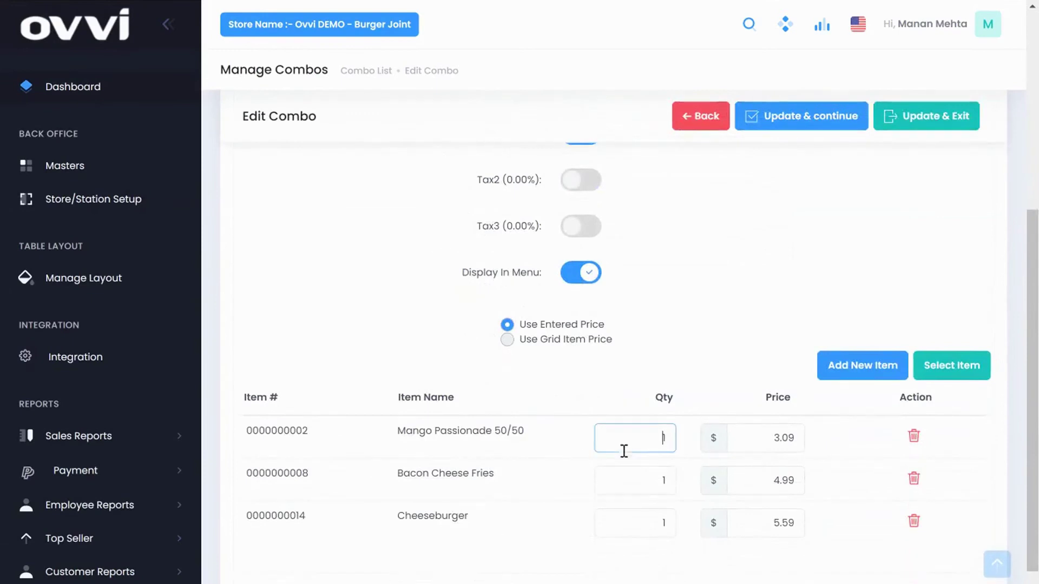
click(621, 516)
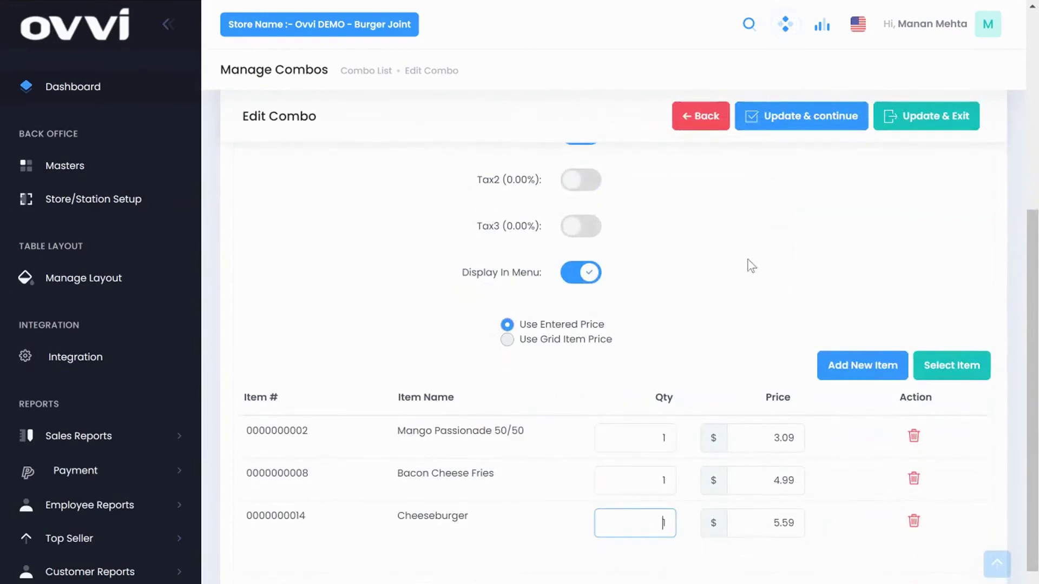
scroll(754, 259, up, 5)
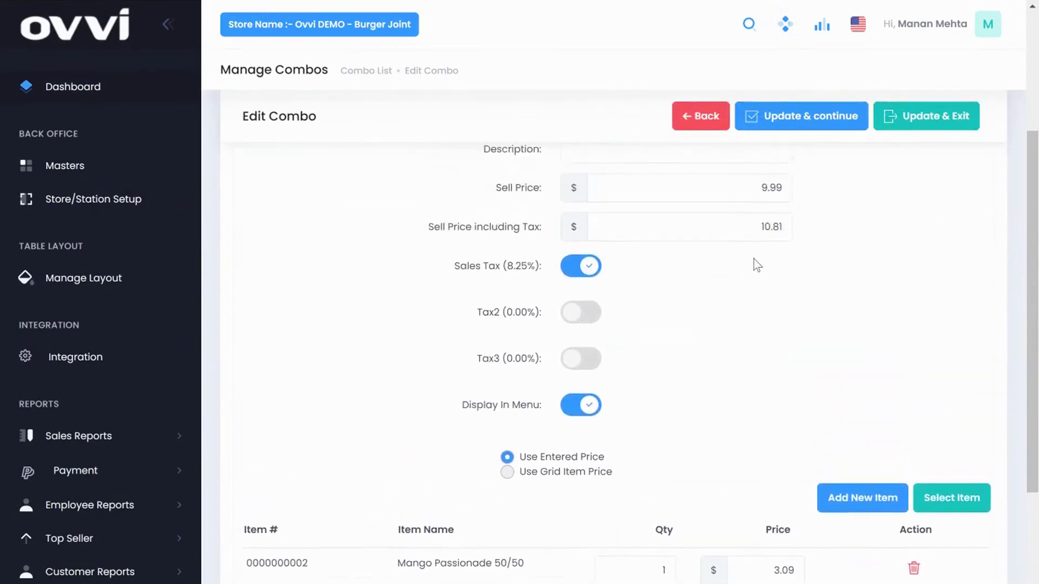
click(700, 116)
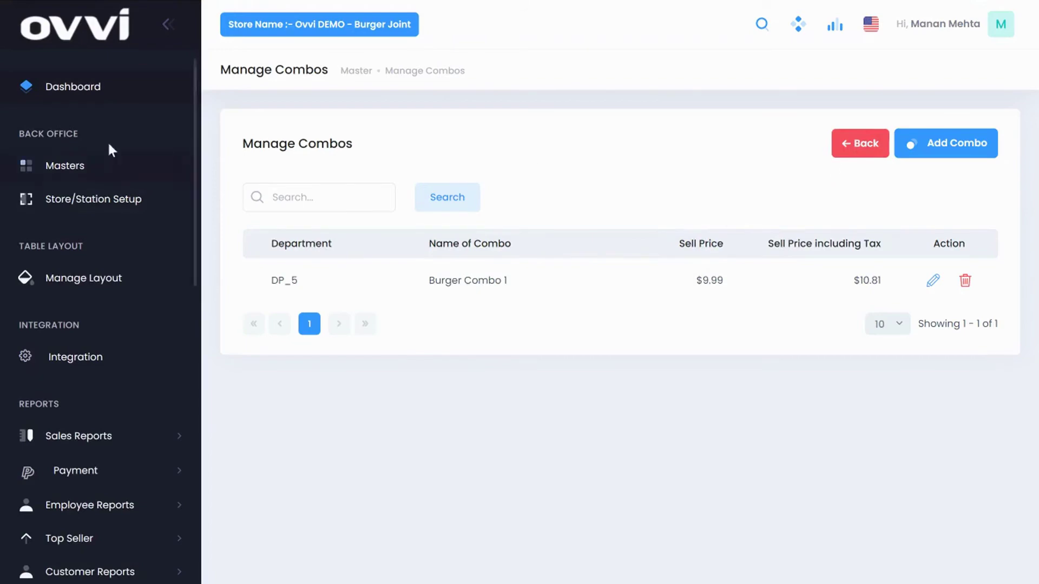
Go to Masters, open the Employee list, and edit the Manager employee.
click(86, 165)
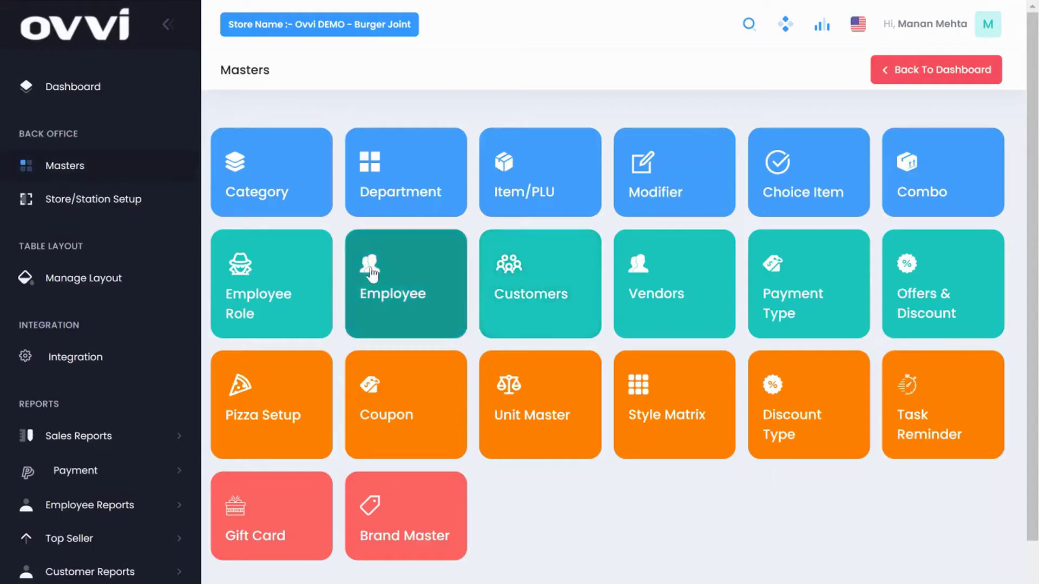
click(371, 267)
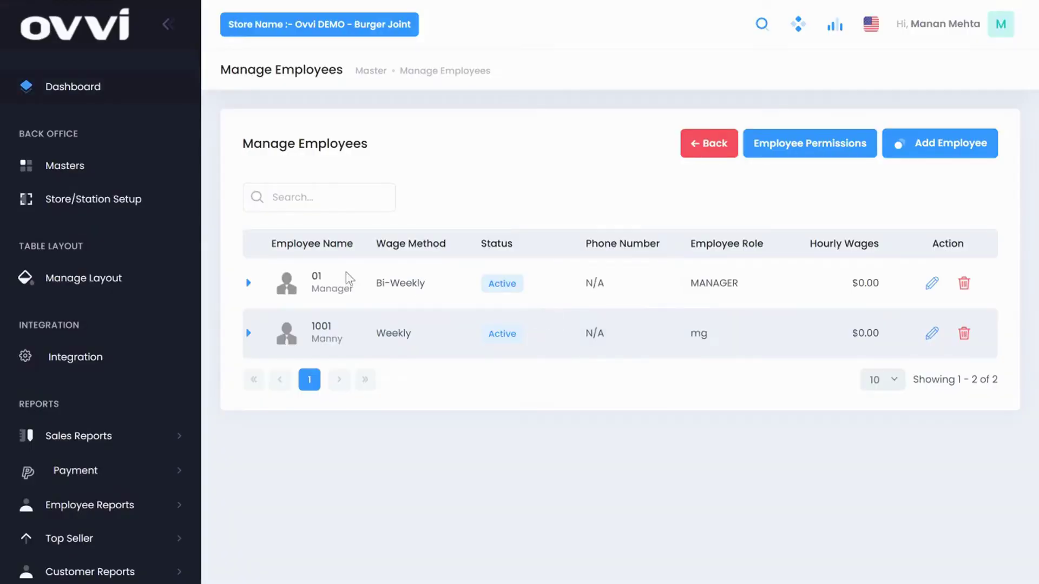
click(931, 282)
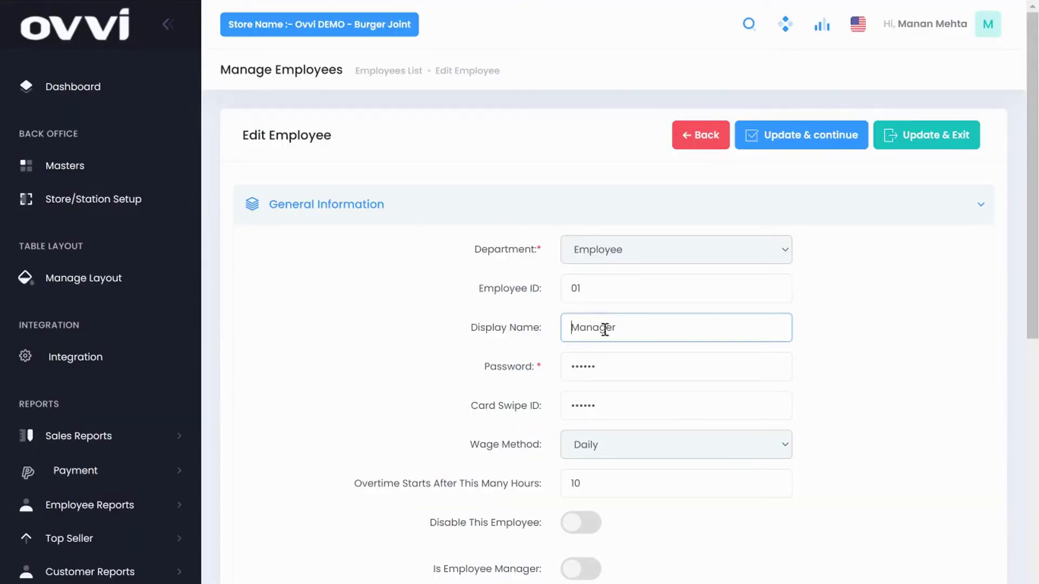
Review the Manager's ID, password and Daily wage method, open role assignment, cancel it, and leave.
key(shift+Tab)
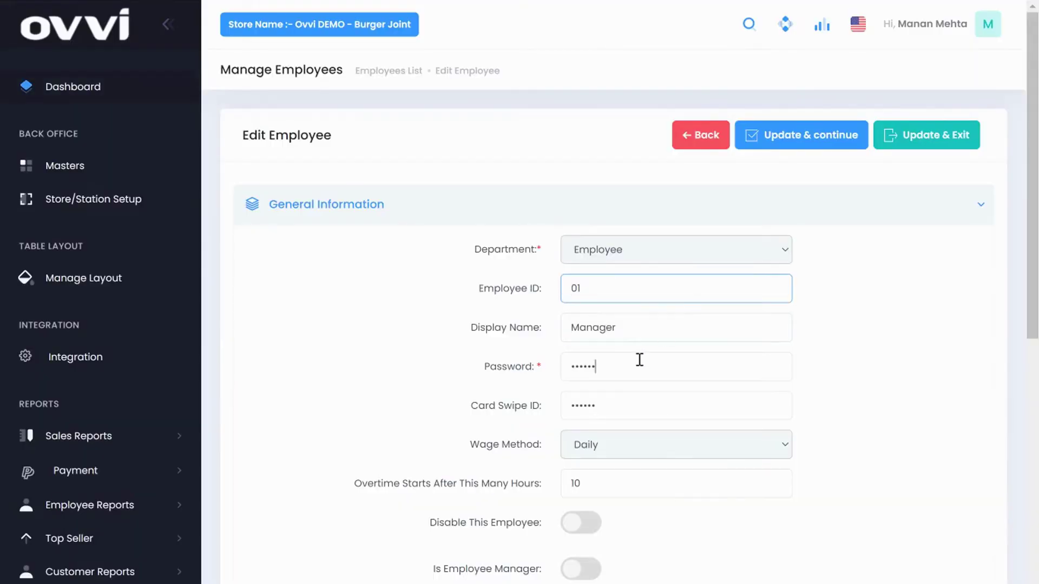
click(639, 359)
scroll(682, 378, down, 5)
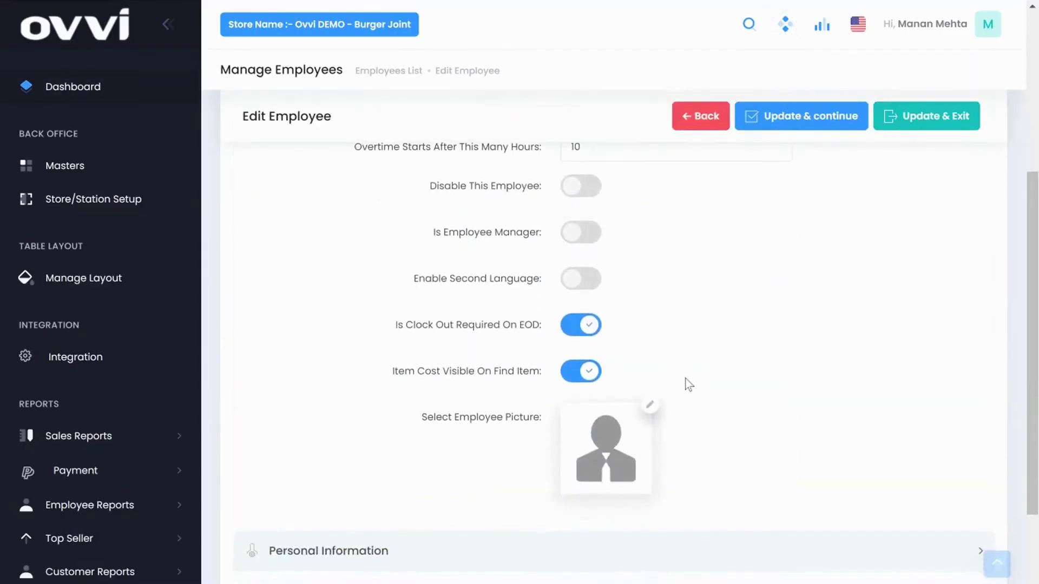
scroll(676, 364, up, 3)
click(605, 244)
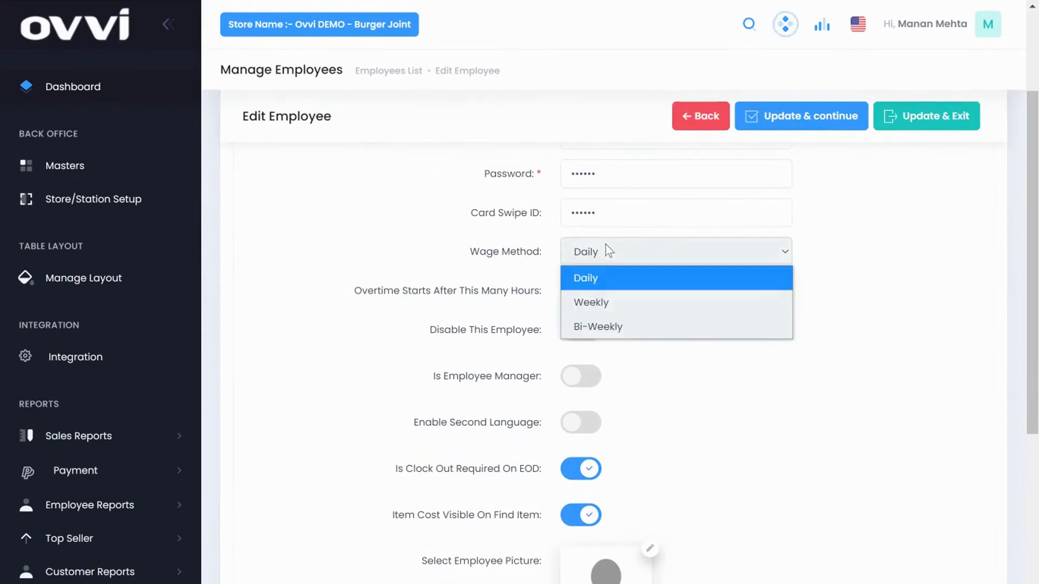
click(607, 249)
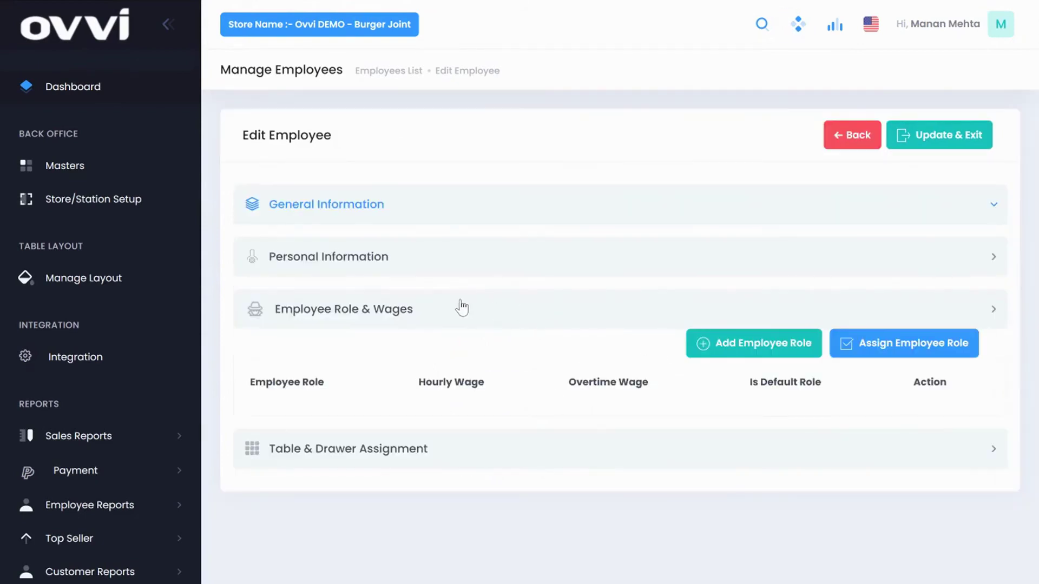
click(459, 307)
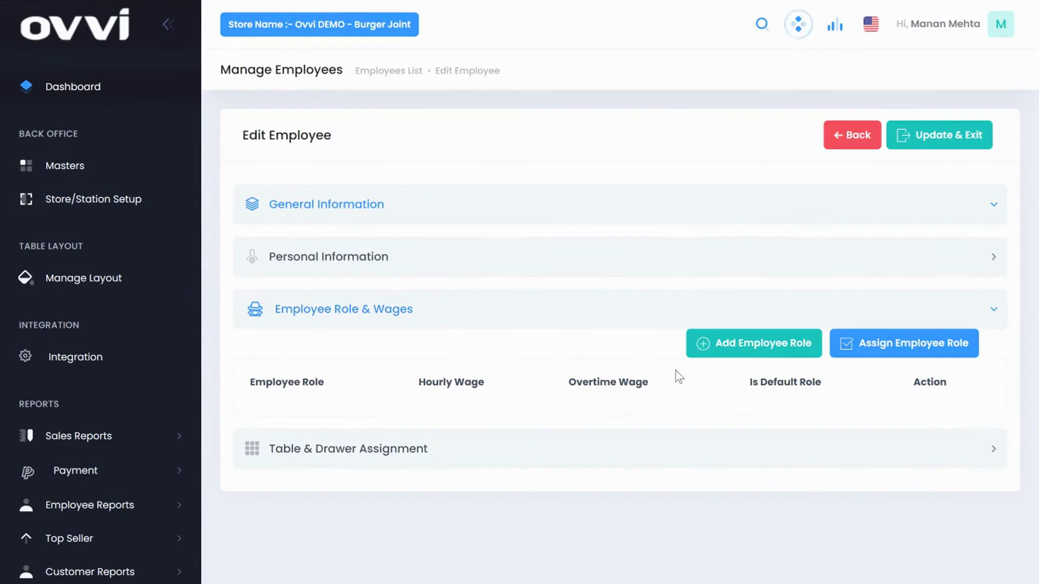
click(873, 349)
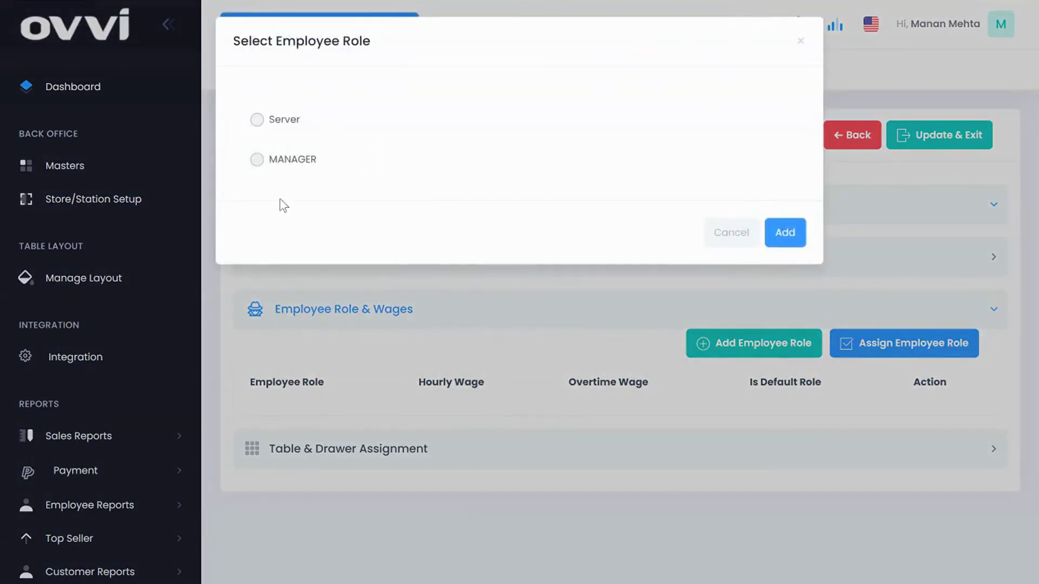
click(742, 238)
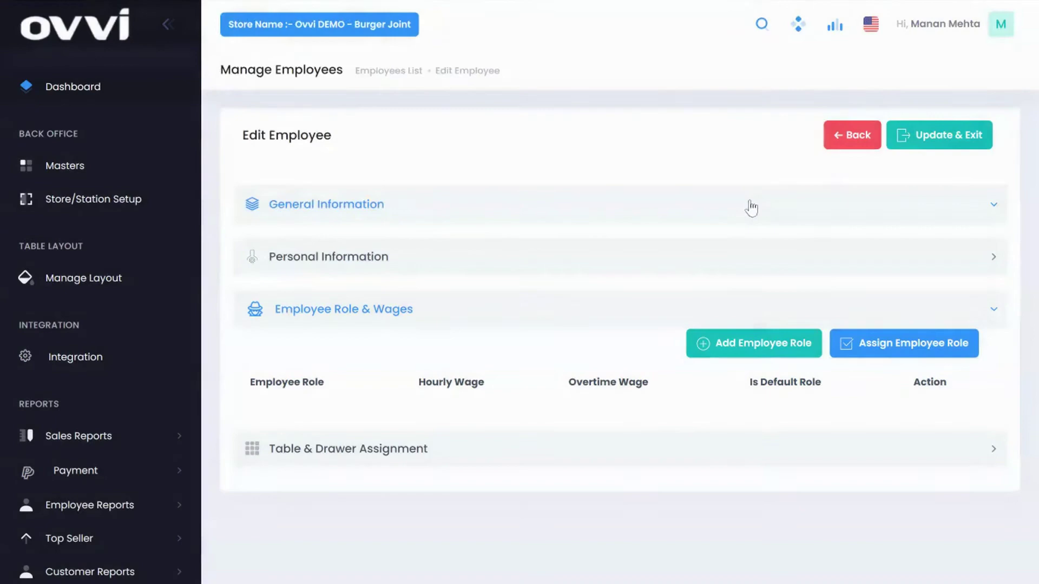
click(865, 141)
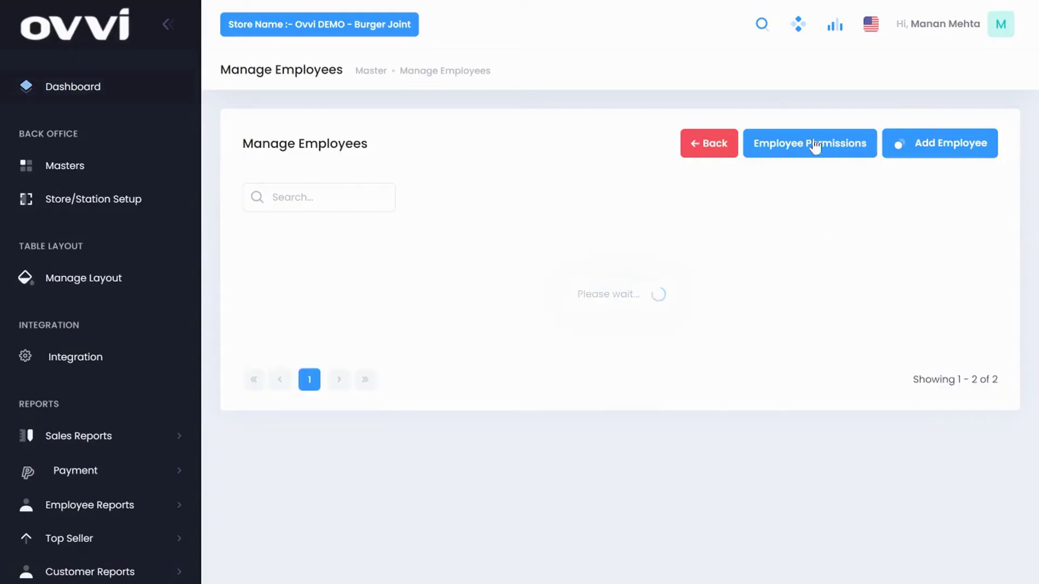
Open Employee Permissions at 50 rows per page, showing Manager with Pay Yes and Tax Rates No.
click(814, 145)
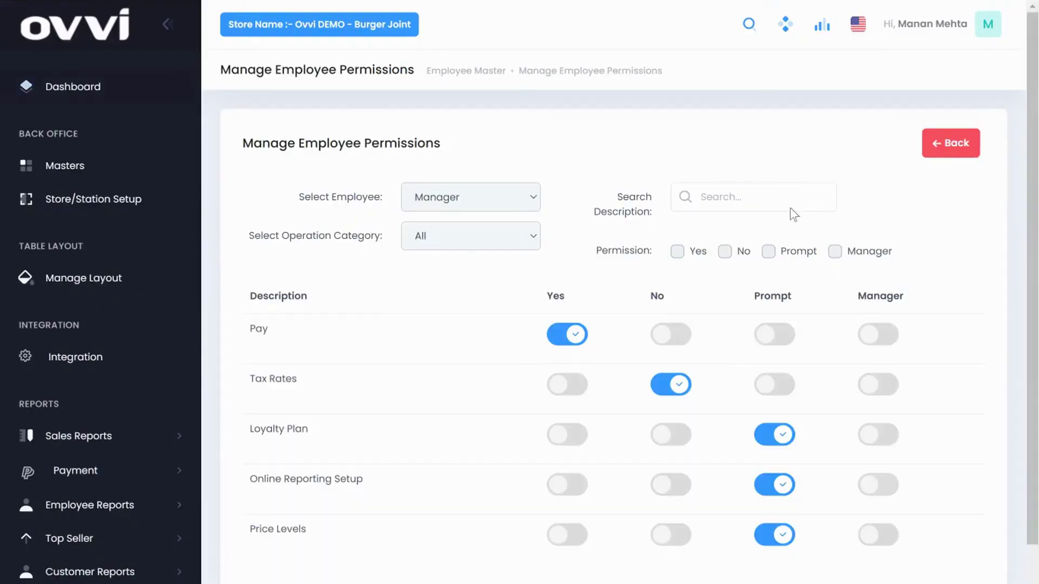
click(779, 330)
scroll(782, 327, down, 1)
scroll(765, 313, down, 1)
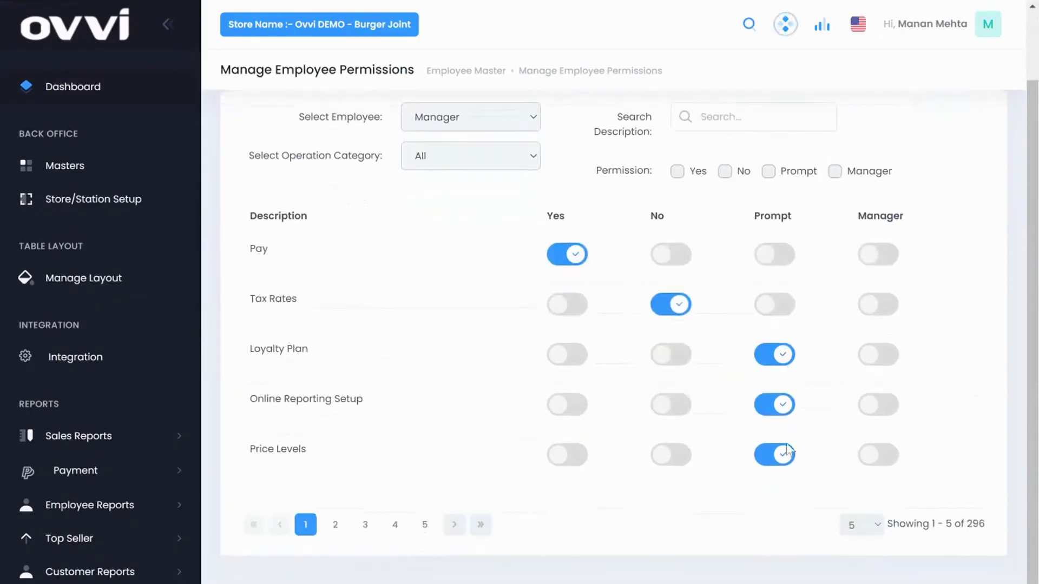
click(861, 526)
click(869, 486)
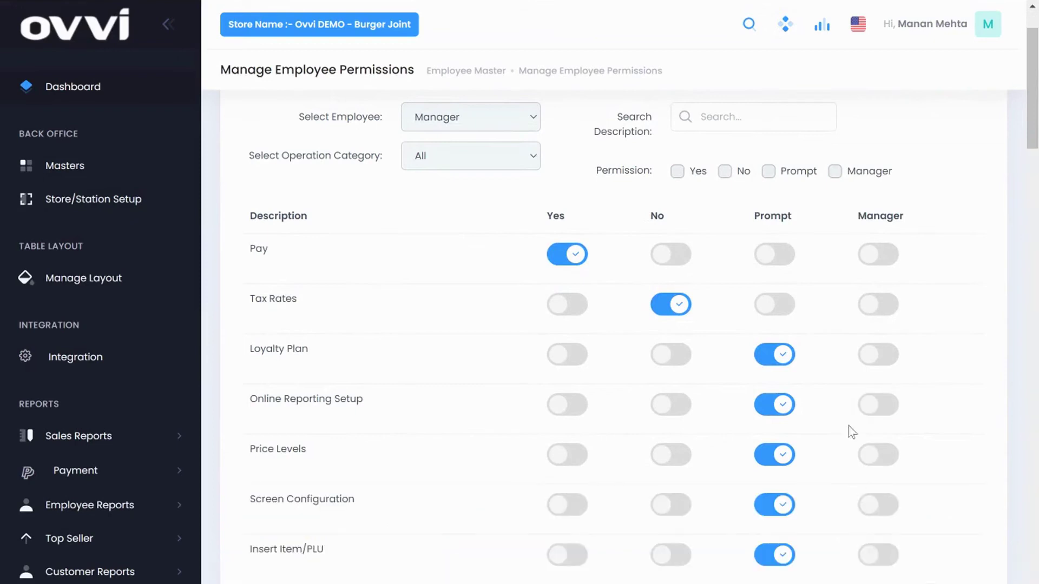
scroll(844, 407, down, 10)
scroll(757, 415, down, 3)
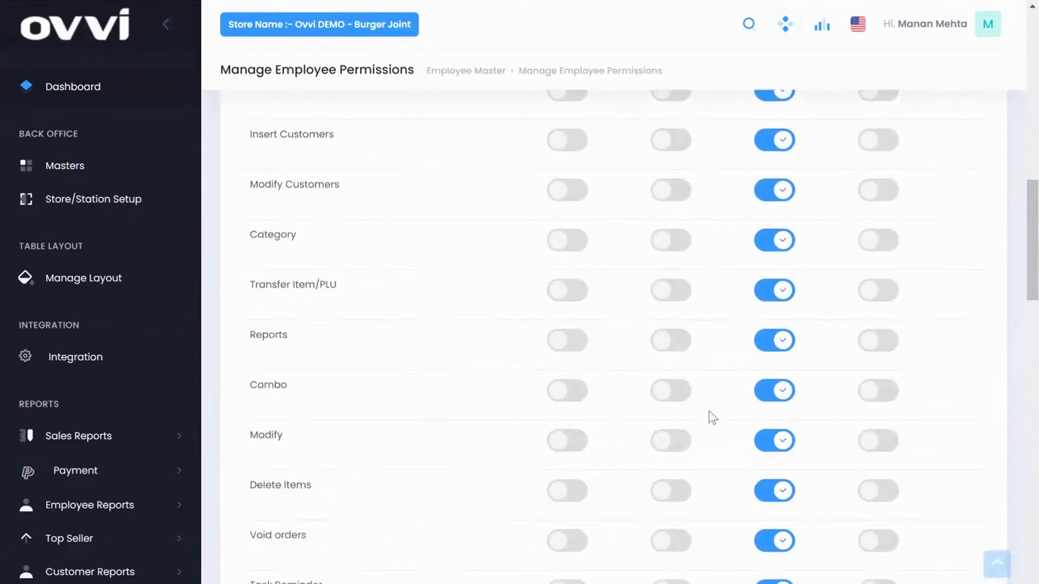
scroll(656, 359, up, 9)
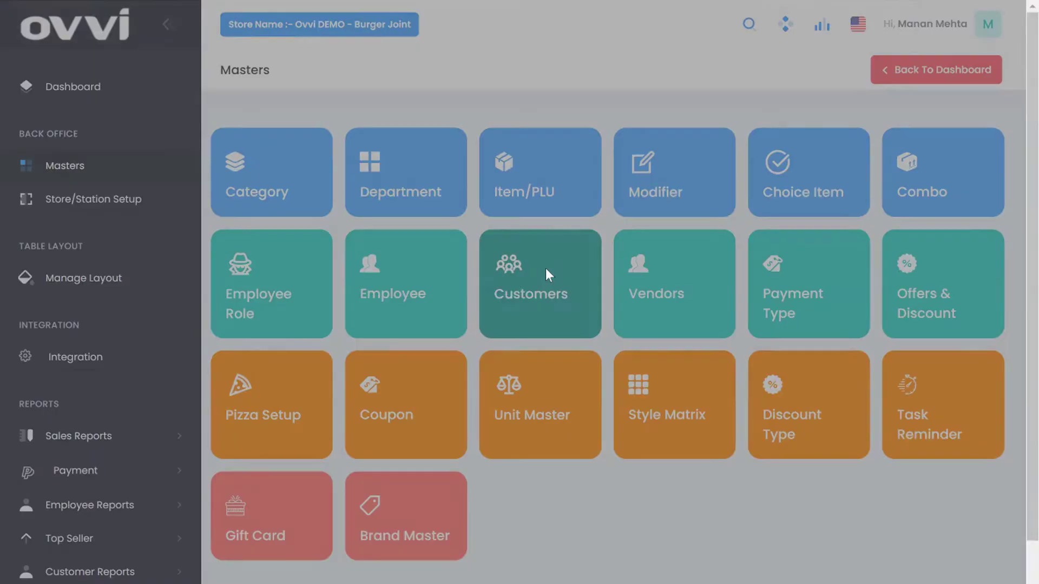
Open the first customer from the Customers list and review its e-mail and primary phone fields.
click(545, 268)
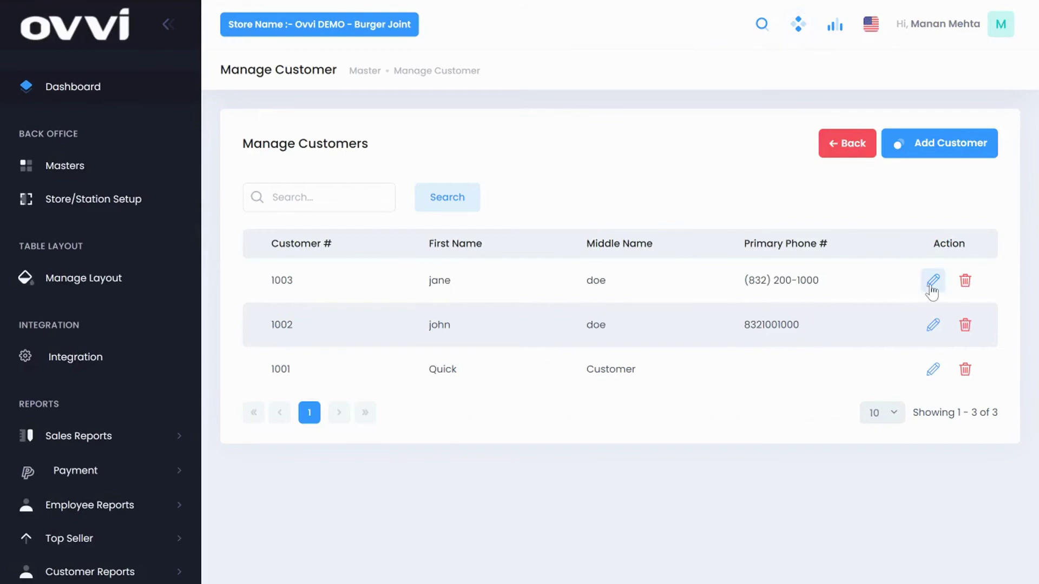
click(927, 289)
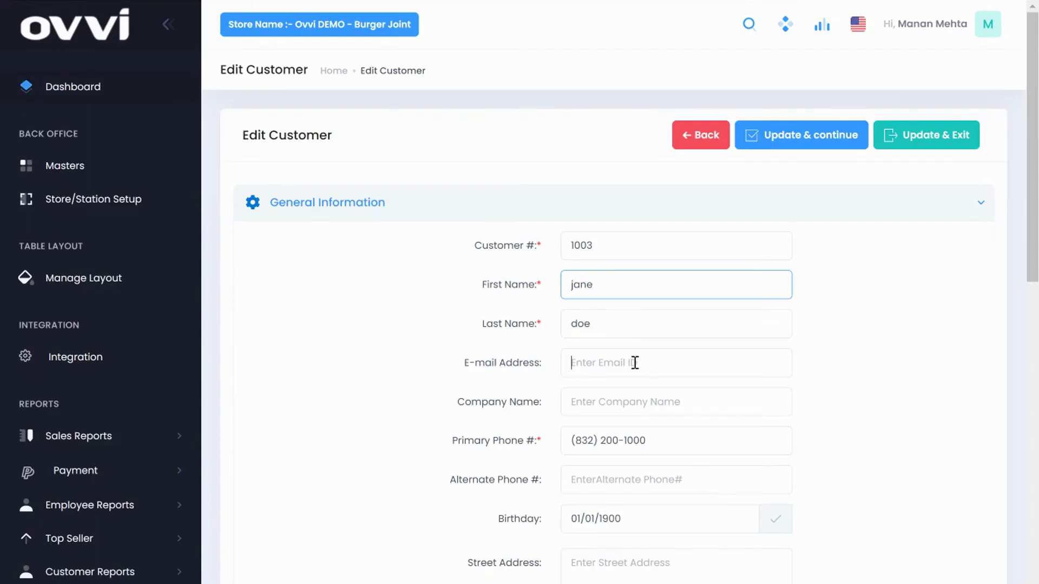
click(635, 363)
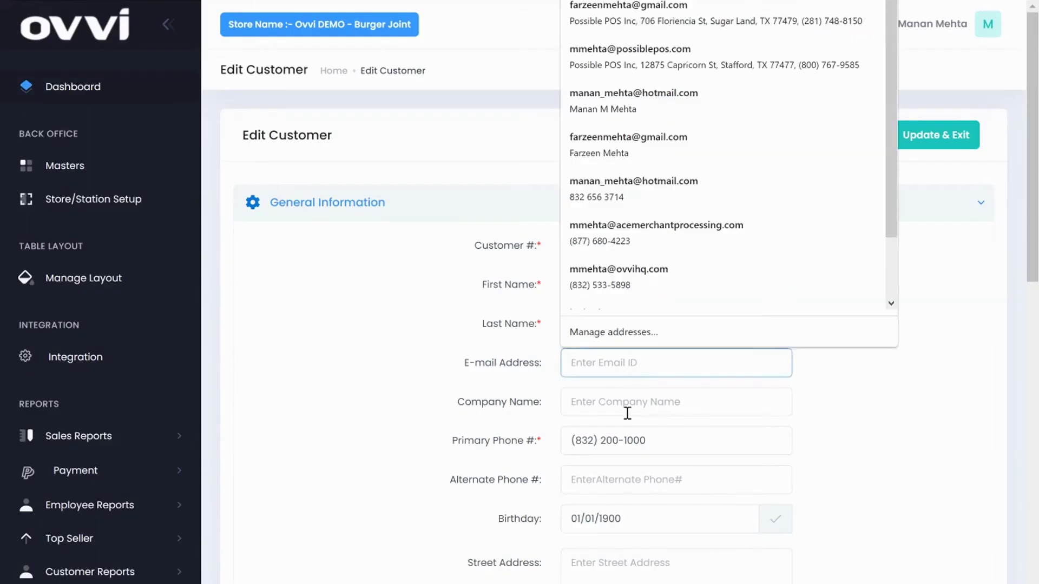
click(623, 443)
click(820, 417)
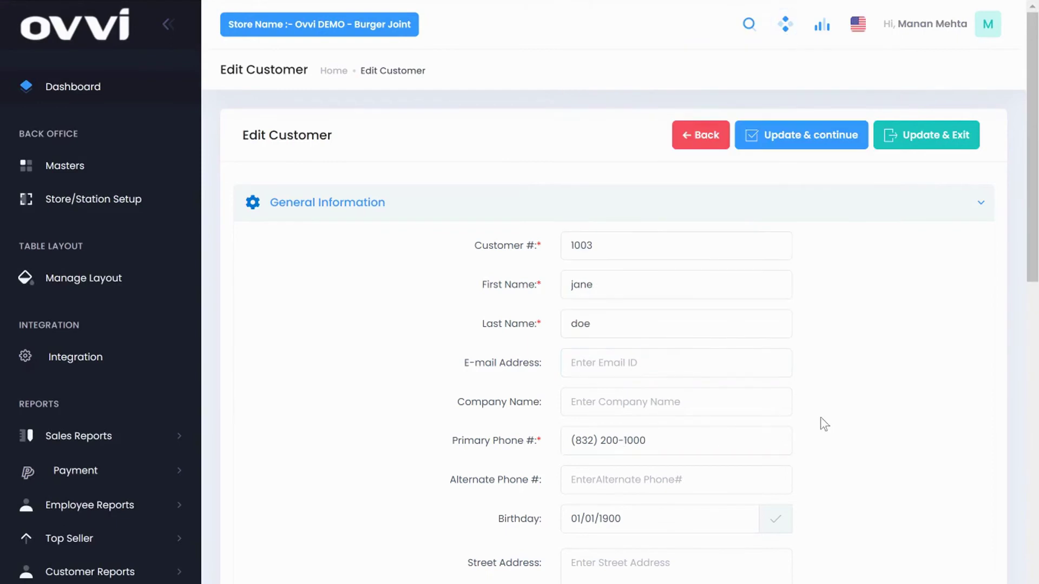
scroll(820, 417, down, 5)
scroll(816, 428, down, 4)
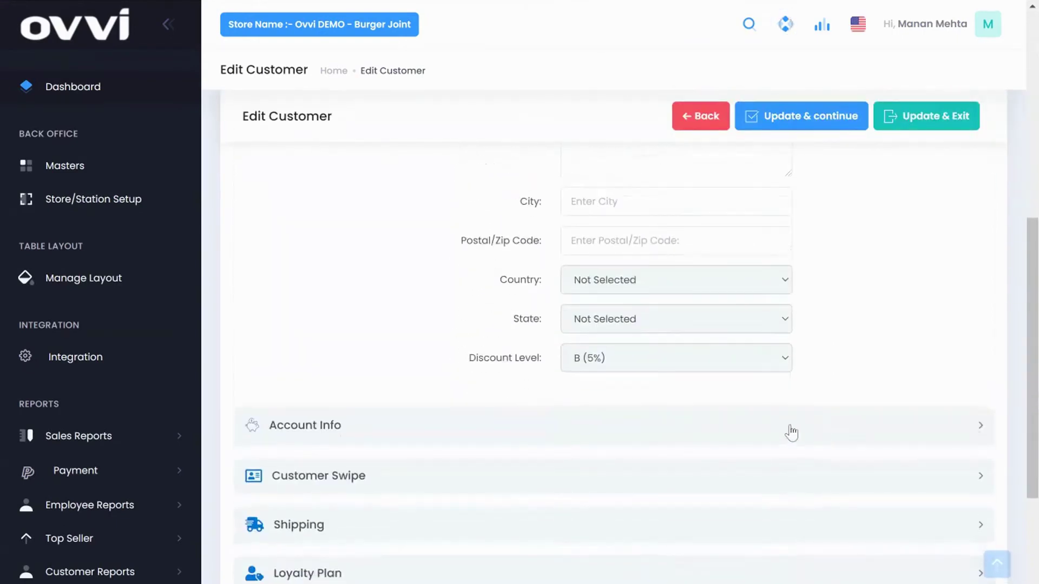
Expand Account Info with the open date left unchanged, then the Allergy, Loyalty Plan and Shipping sections.
click(649, 429)
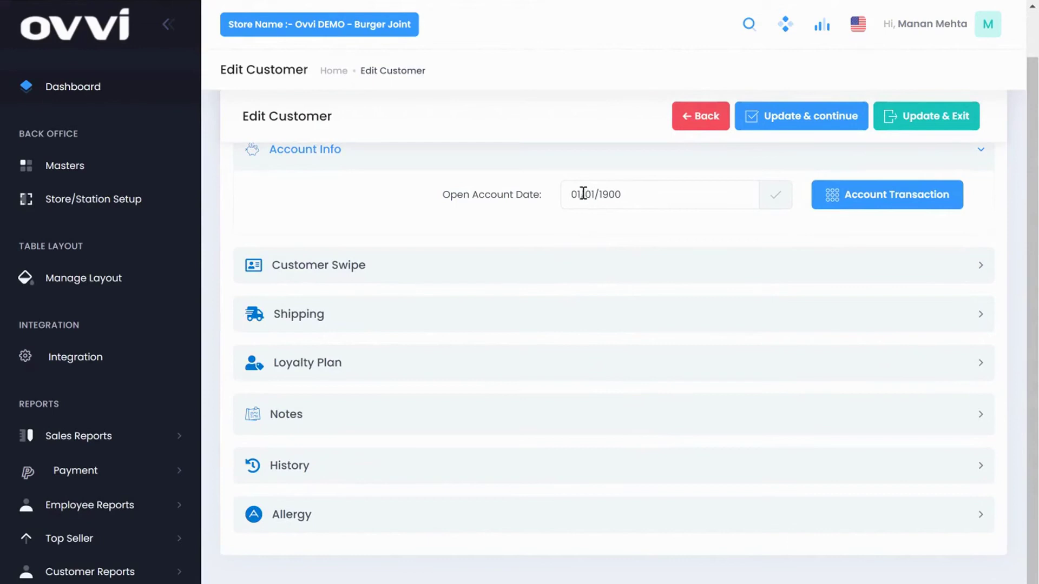
click(623, 196)
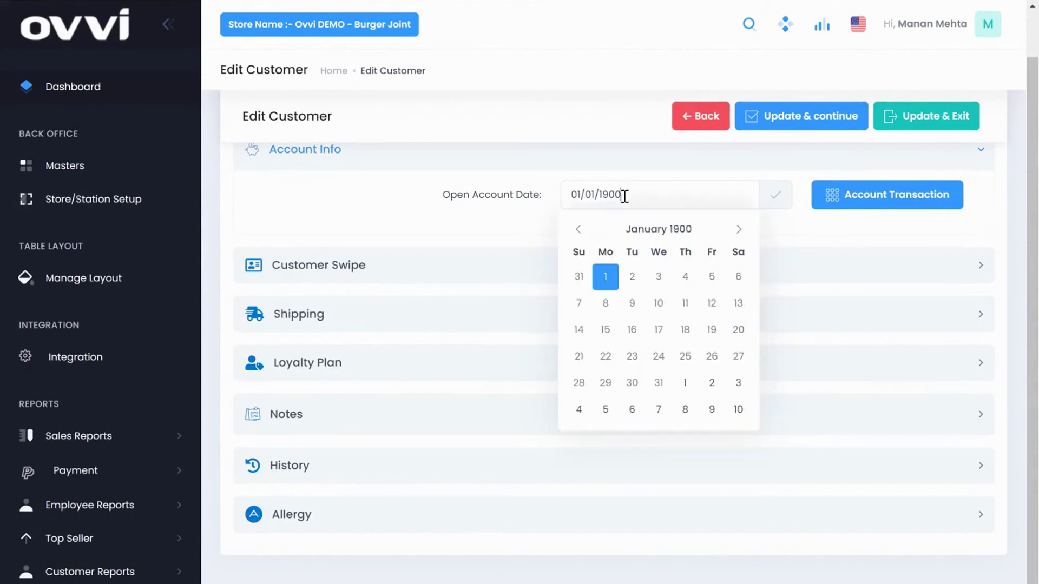
click(809, 230)
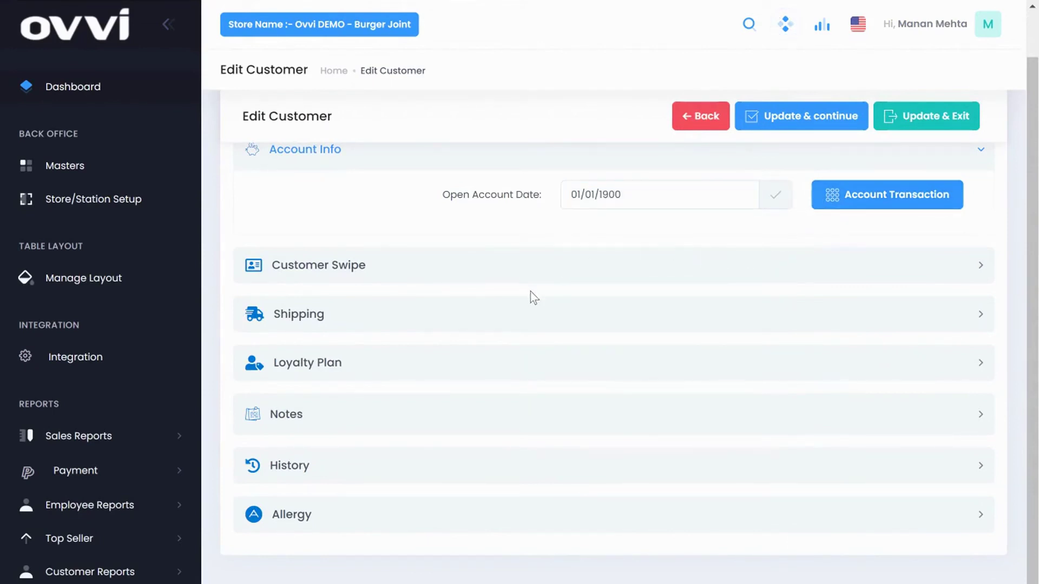
click(387, 523)
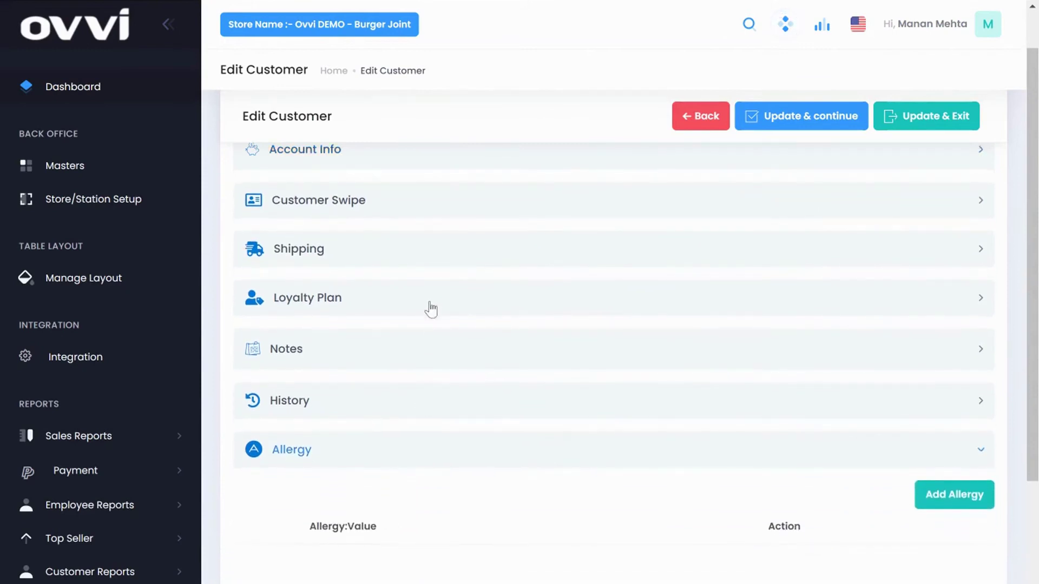
click(431, 304)
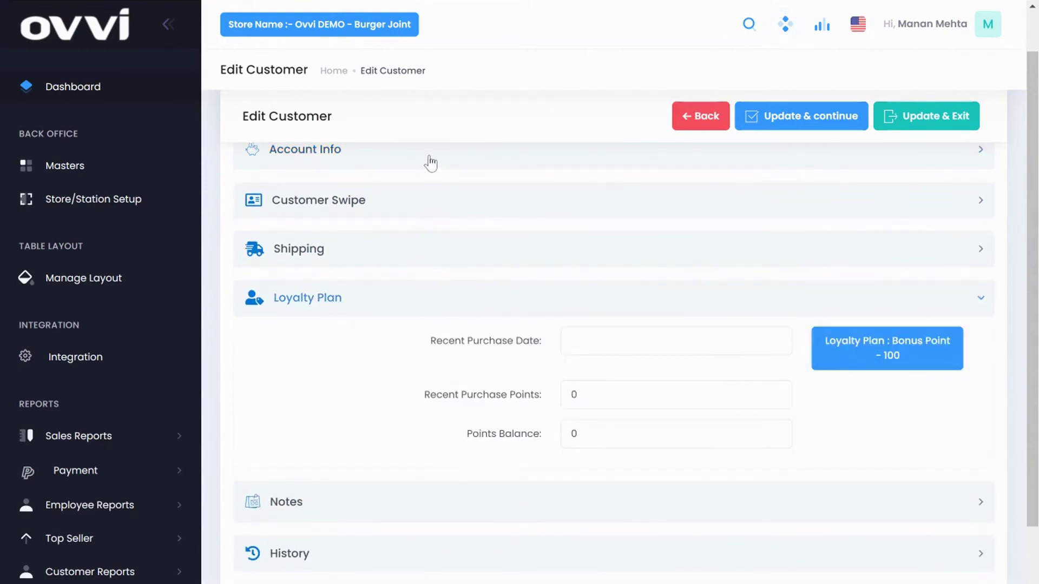
click(390, 257)
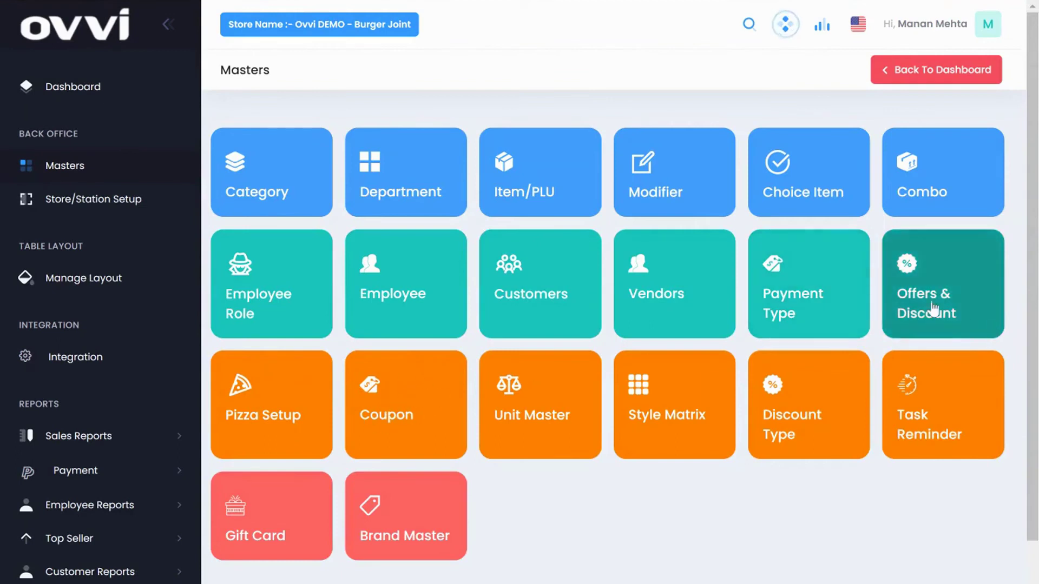
click(409, 407)
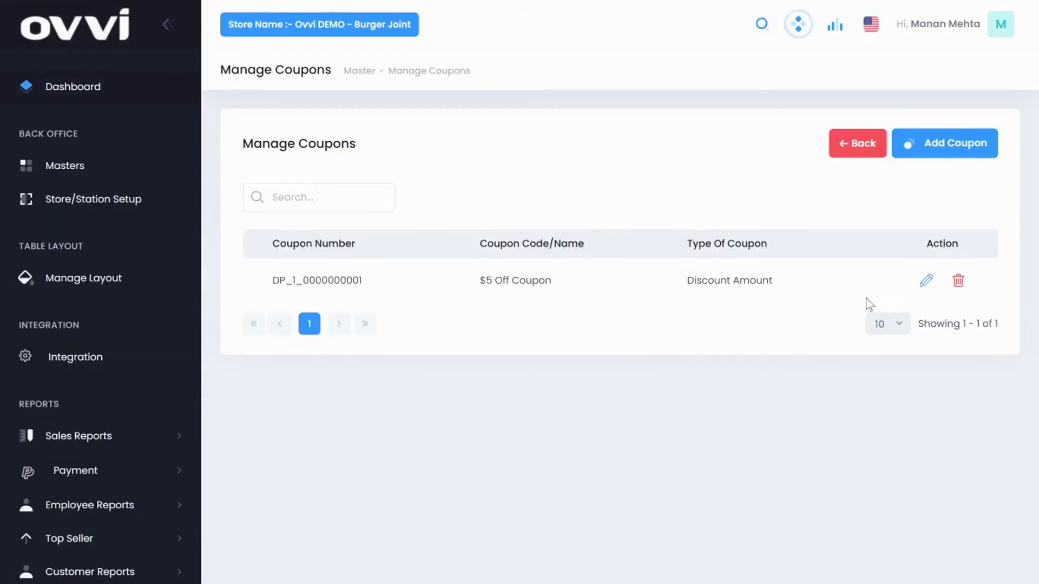
click(921, 287)
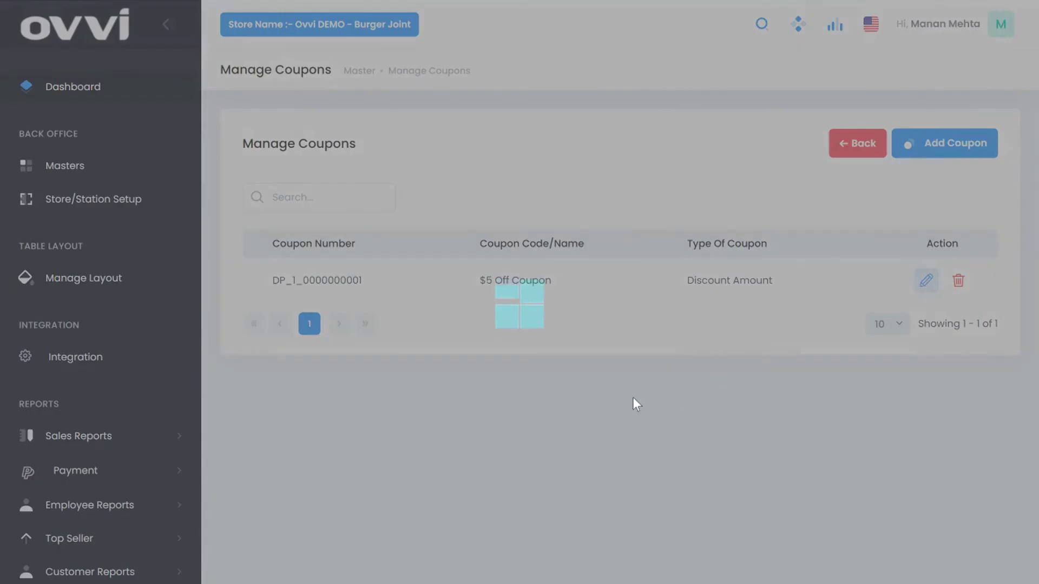
scroll(822, 380, down, 5)
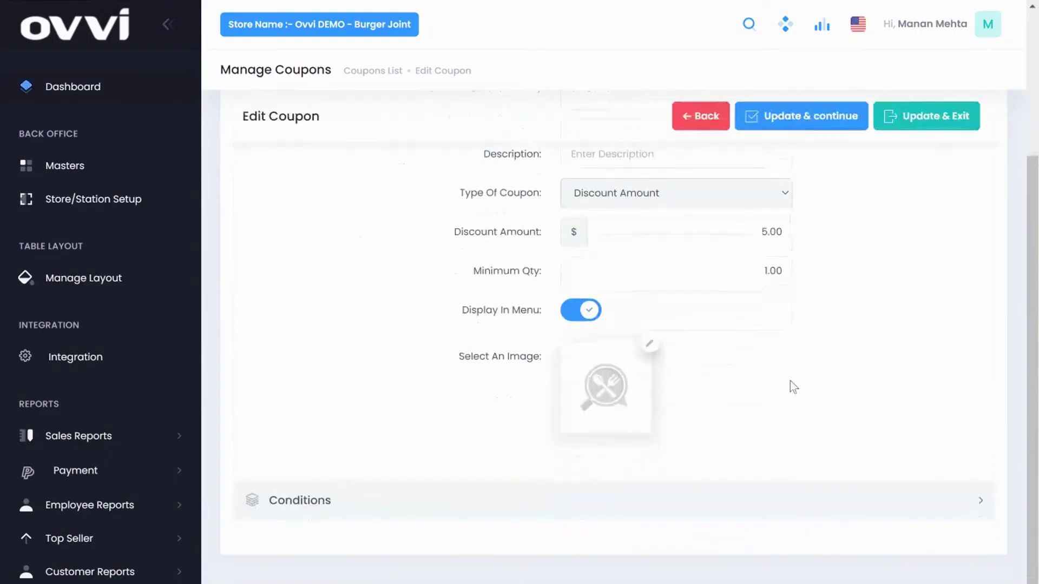
click(481, 511)
scroll(766, 458, down, 4)
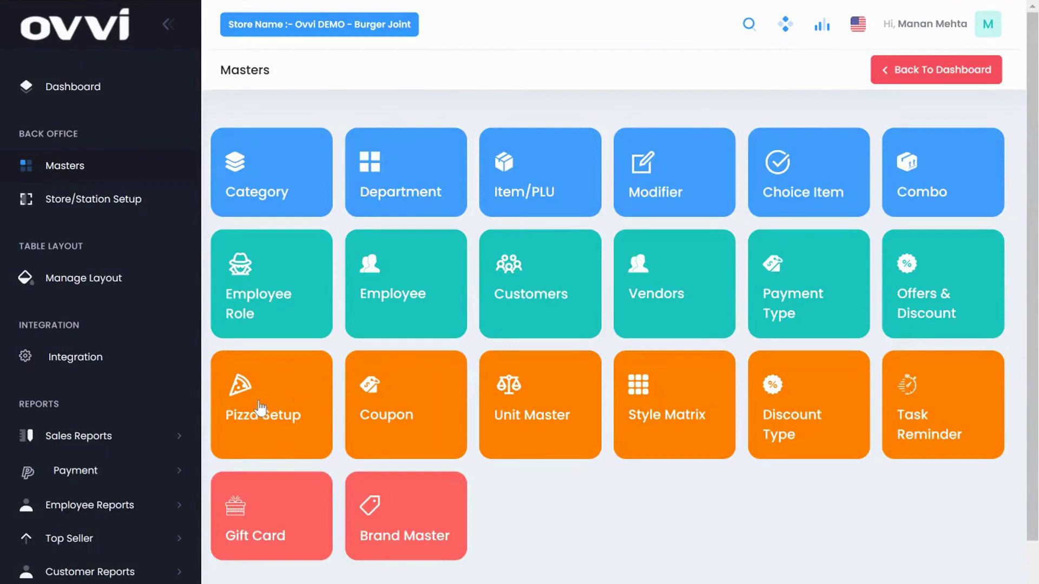
Open Pizza Setup, view the defined pizza sizes, and return to the pizza list.
click(260, 409)
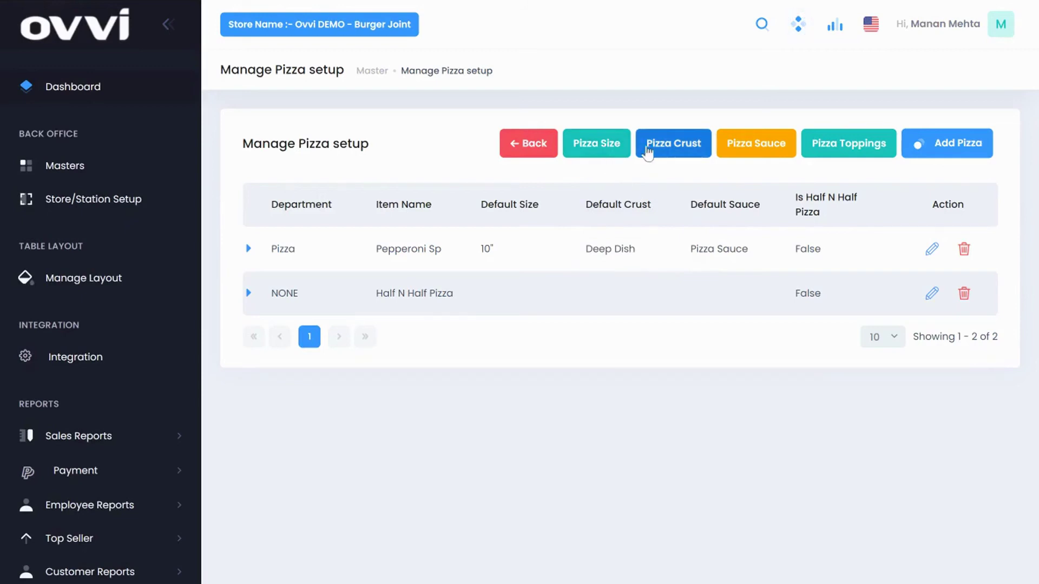
click(592, 149)
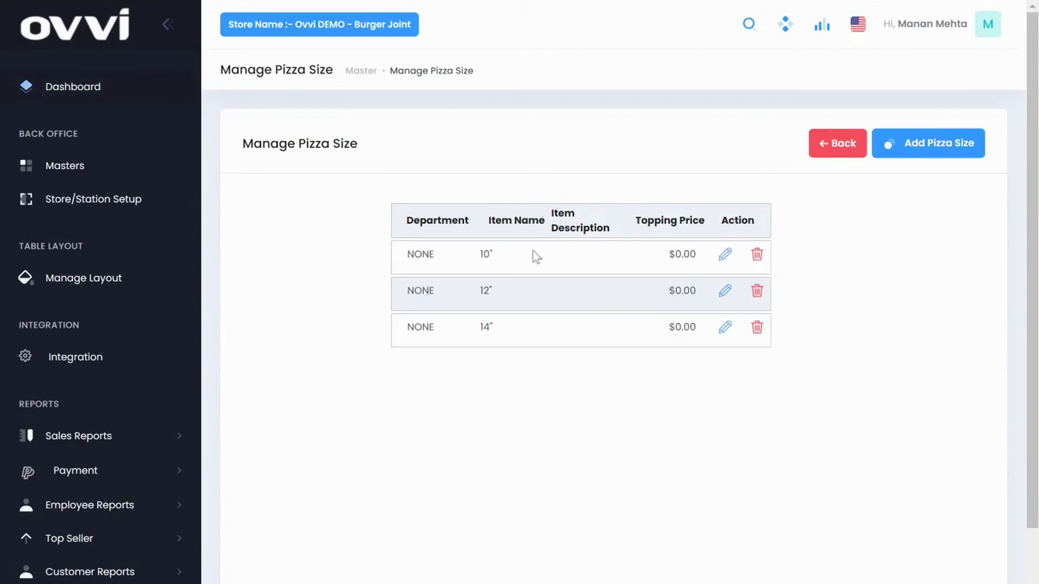
click(822, 145)
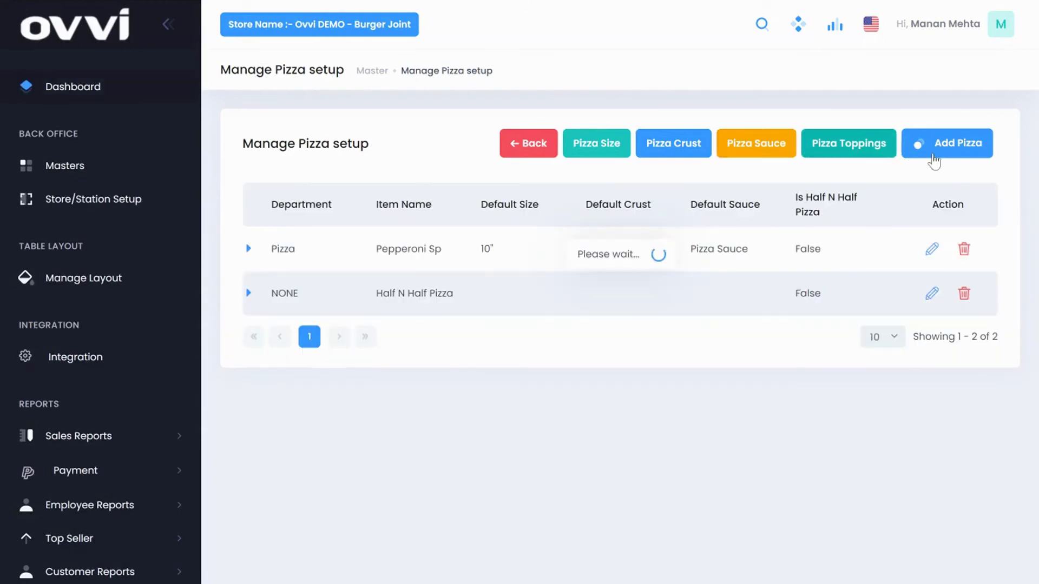
Edit Pepperoni Sp and review its crust prices: 15.00, 20.00, 25.00 for 10", 12", 14".
click(927, 247)
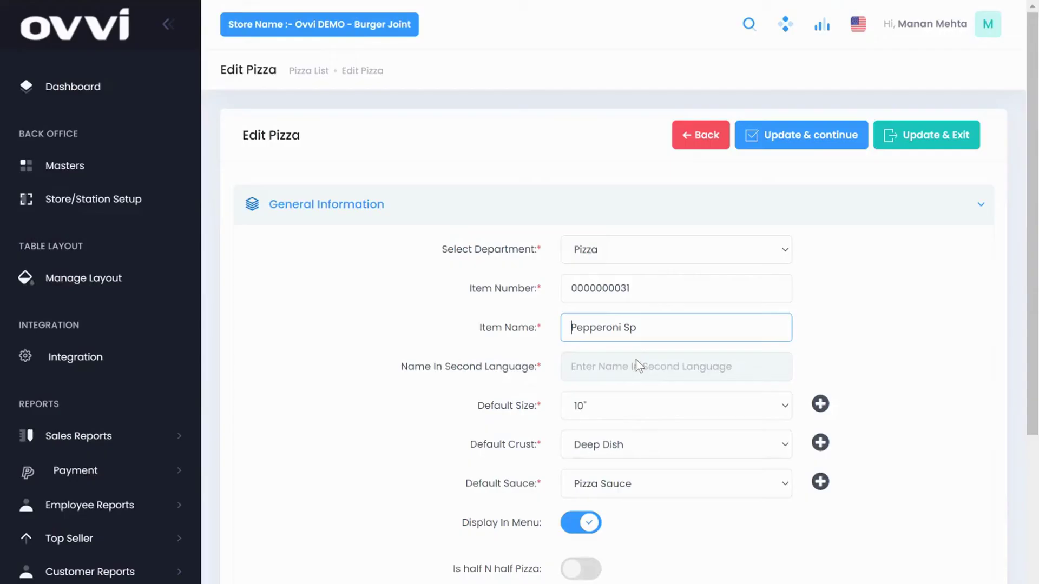
scroll(682, 404, down, 4)
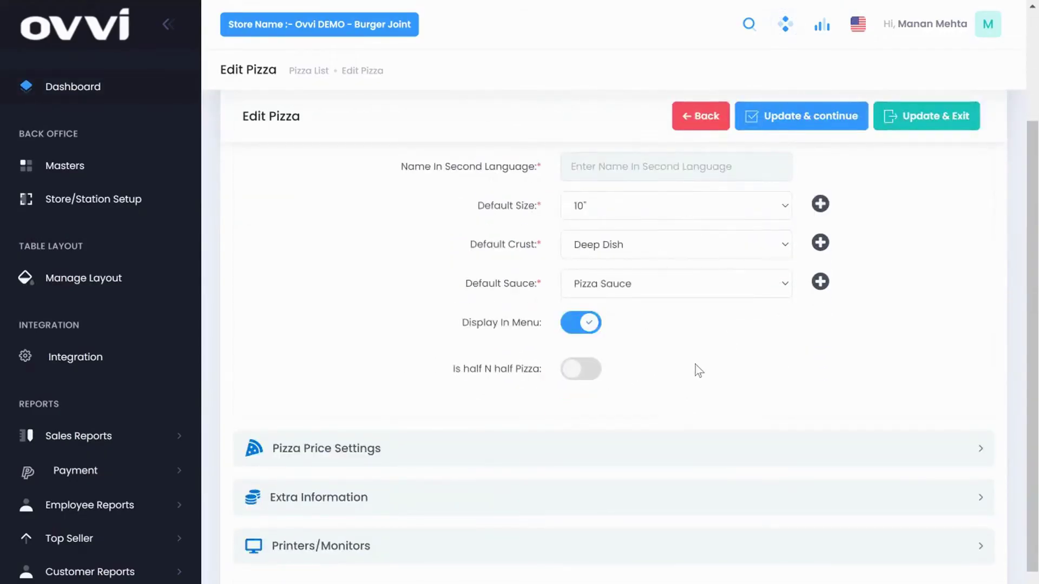
click(670, 461)
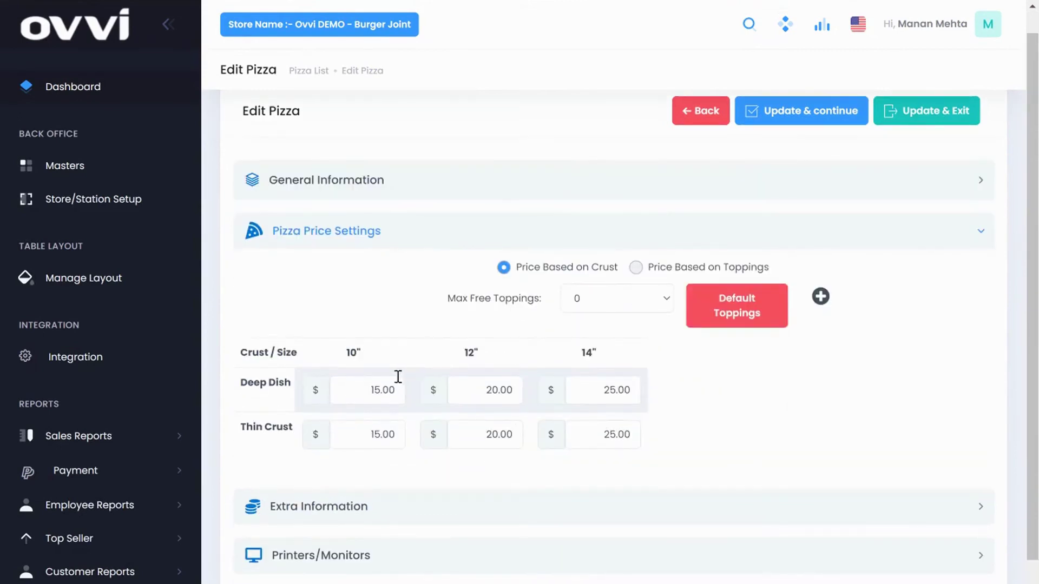
click(359, 389)
click(473, 394)
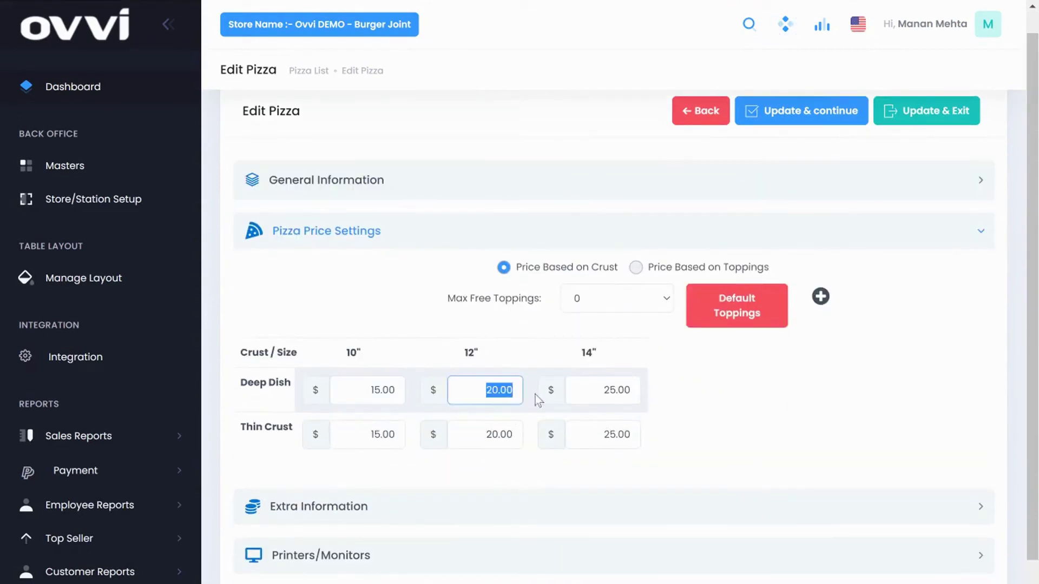
drag(611, 391, 656, 400)
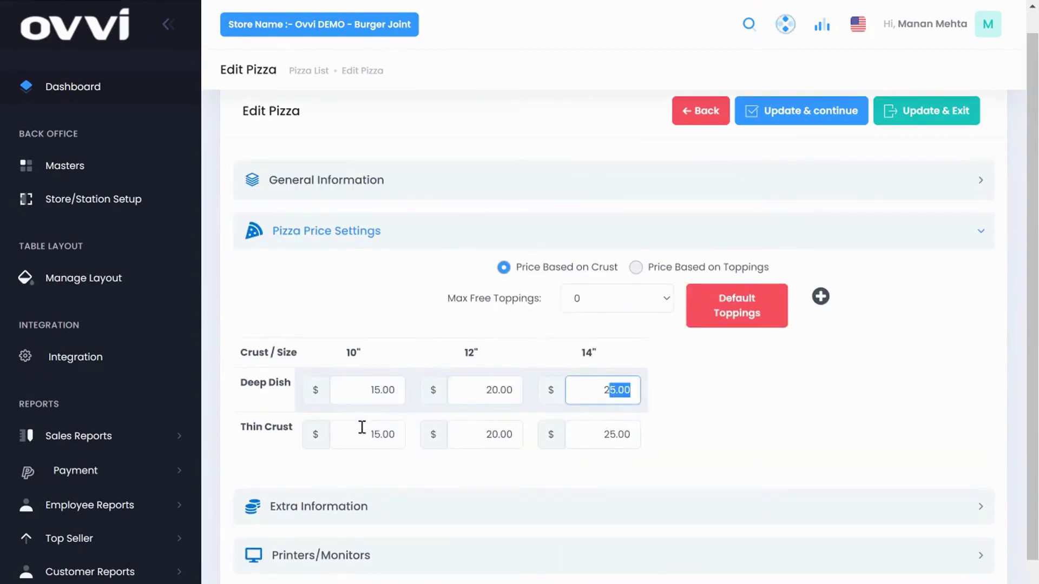
drag(332, 430, 654, 440)
click(709, 441)
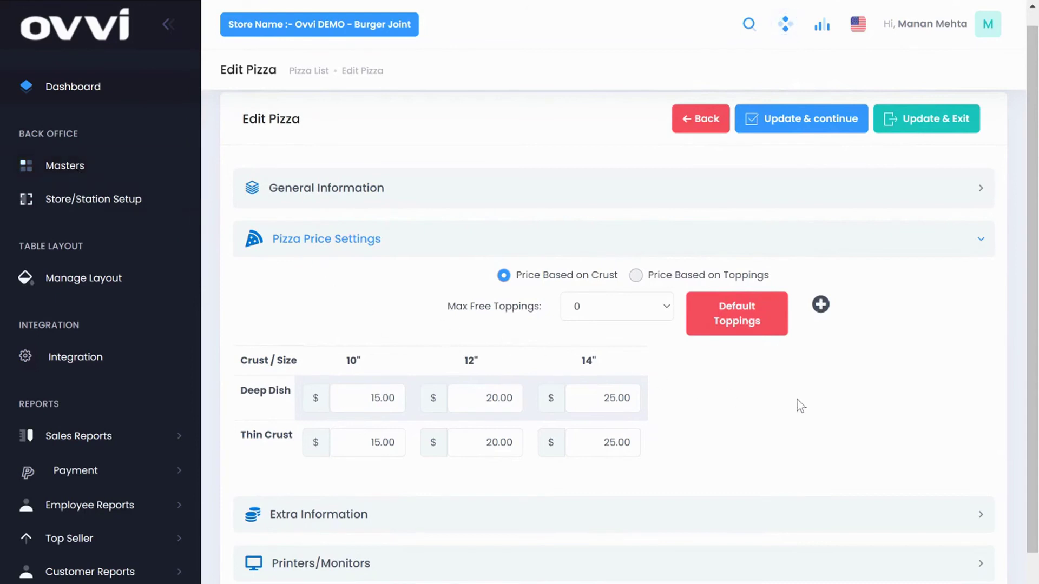
click(664, 307)
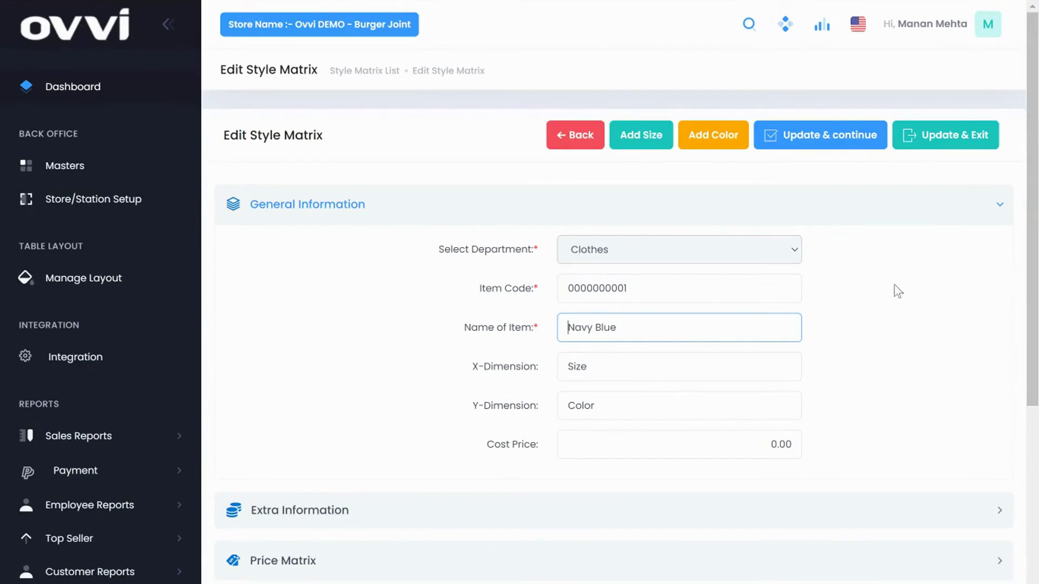
Keep Clothes as Navy Blue's department, then expand Extra Information and the Price Matrix (Small 15.00).
click(598, 259)
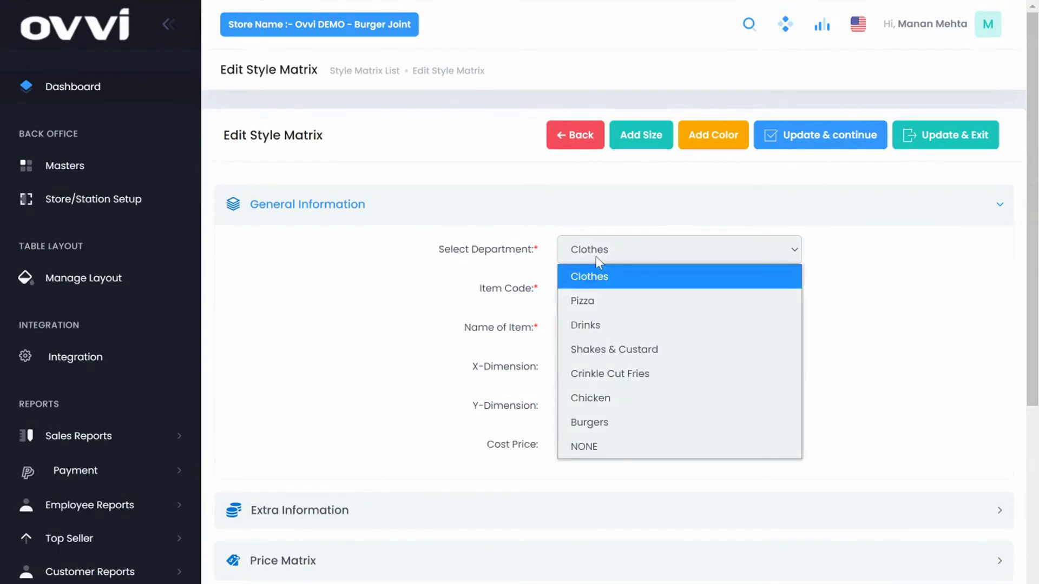
click(595, 257)
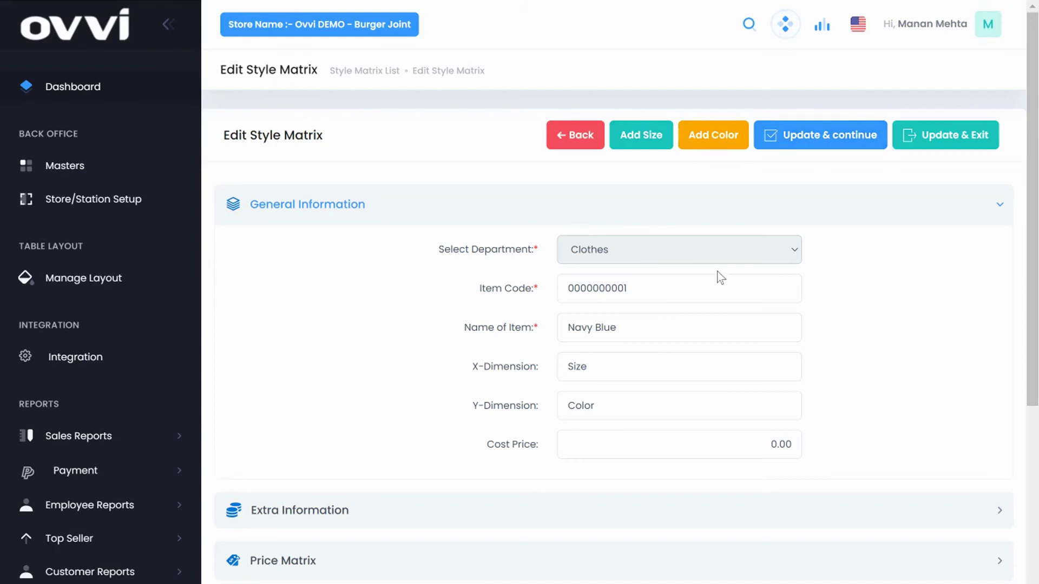
scroll(695, 322, down, 4)
click(348, 323)
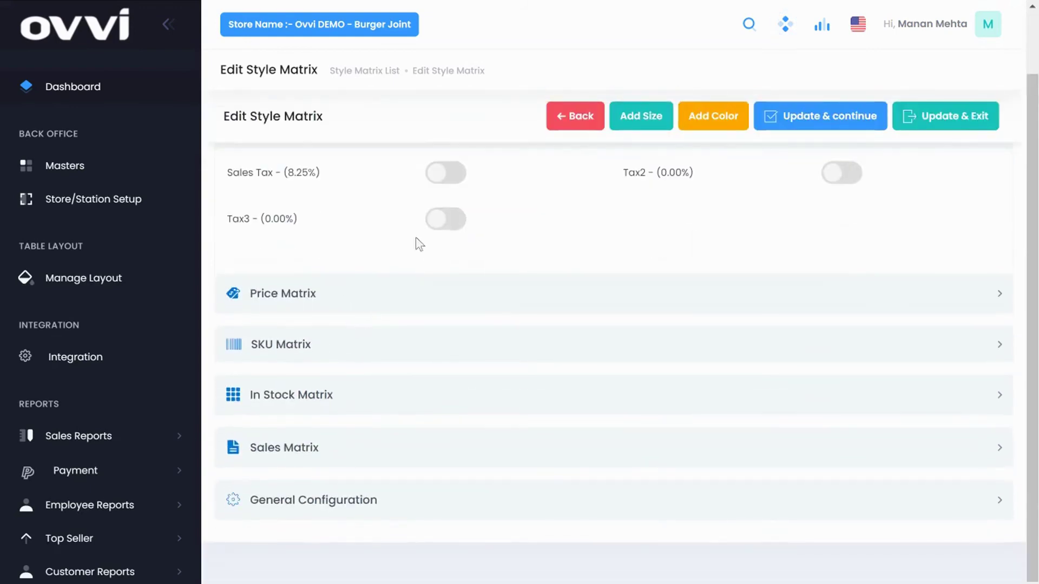
click(401, 309)
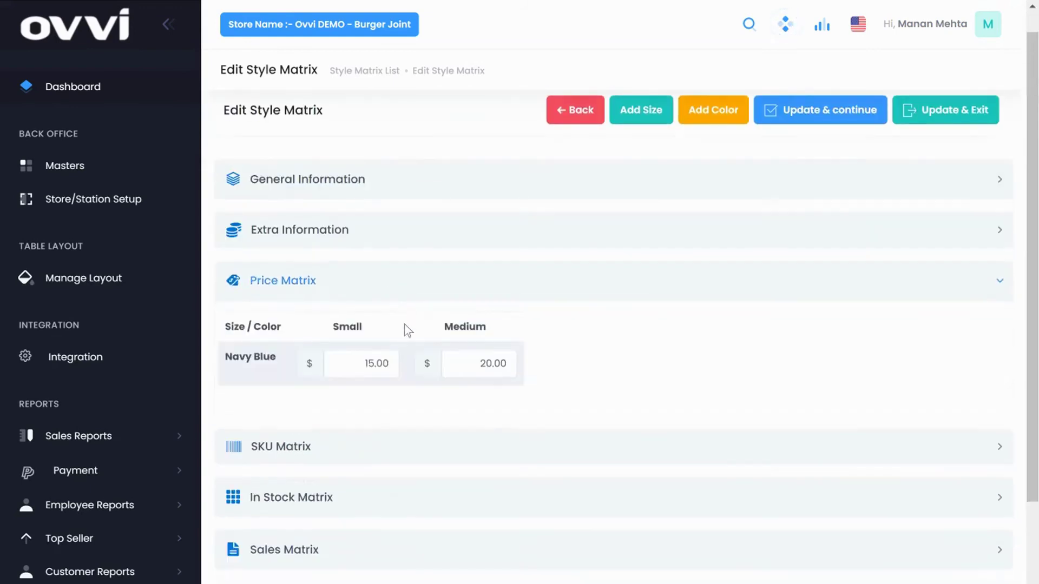
drag(368, 364, 534, 365)
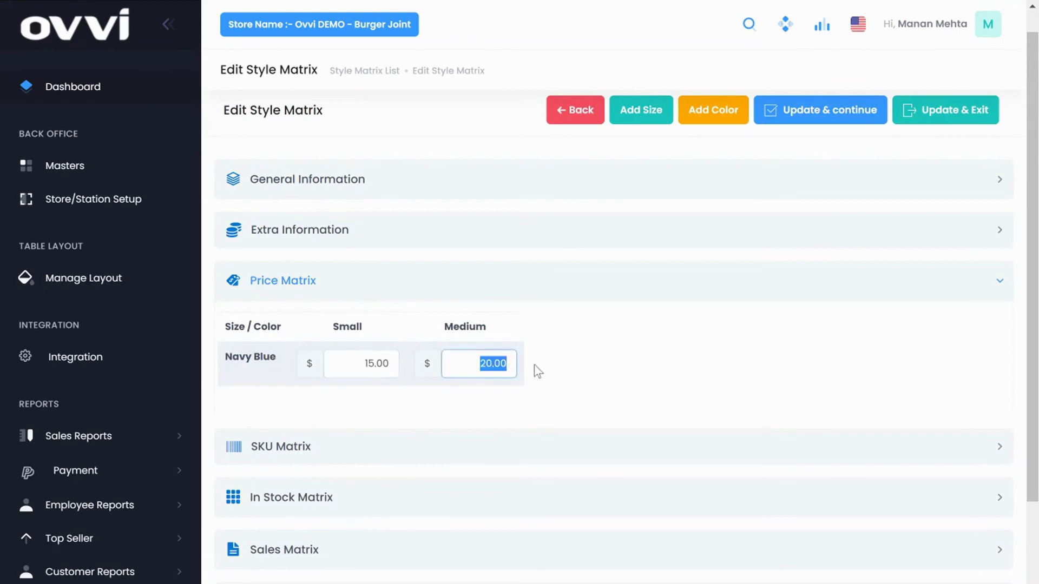
Expand the SKU Matrix (Small 11200, Medium 51115) and then the In Stock Matrix.
scroll(444, 389, down, 2)
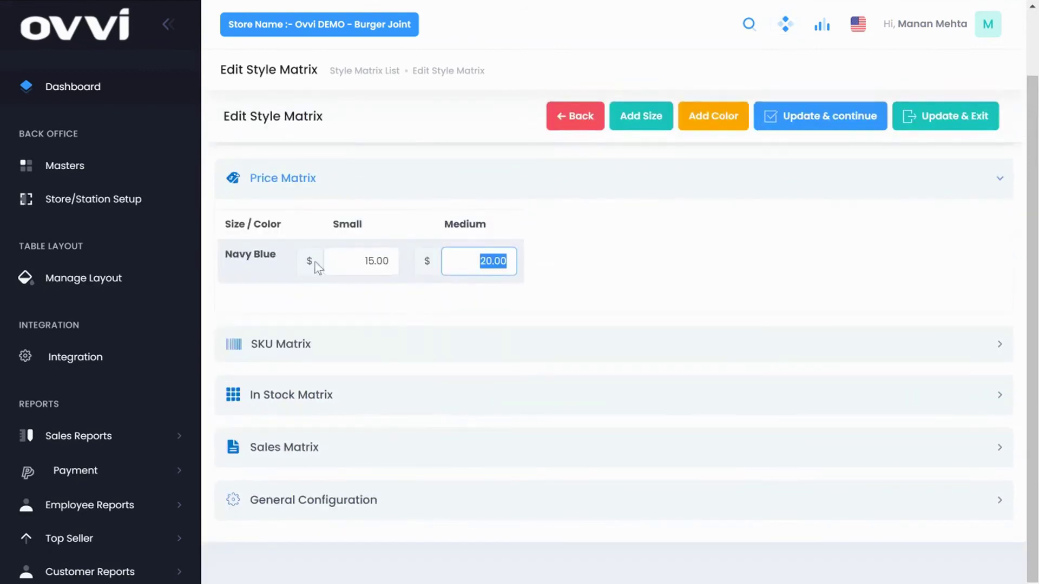
click(438, 348)
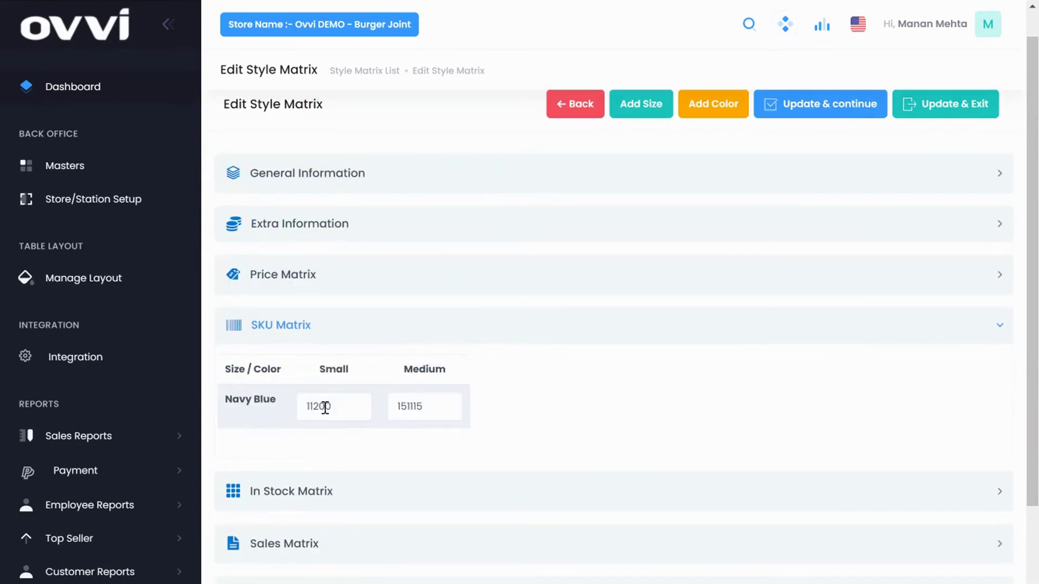
drag(325, 407, 272, 404)
drag(457, 412, 398, 407)
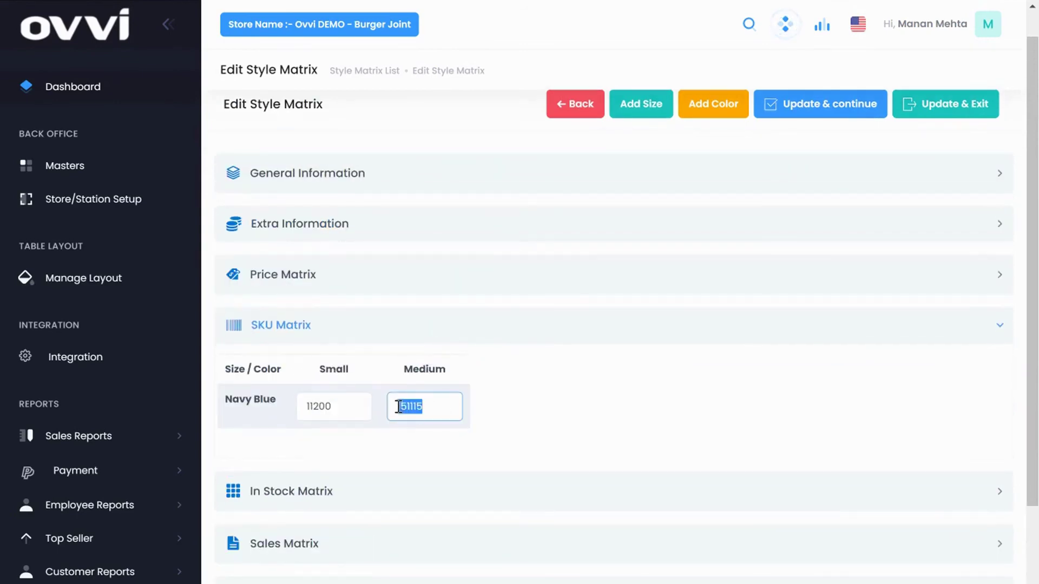
scroll(406, 416, down, 2)
click(387, 396)
scroll(379, 411, up, 2)
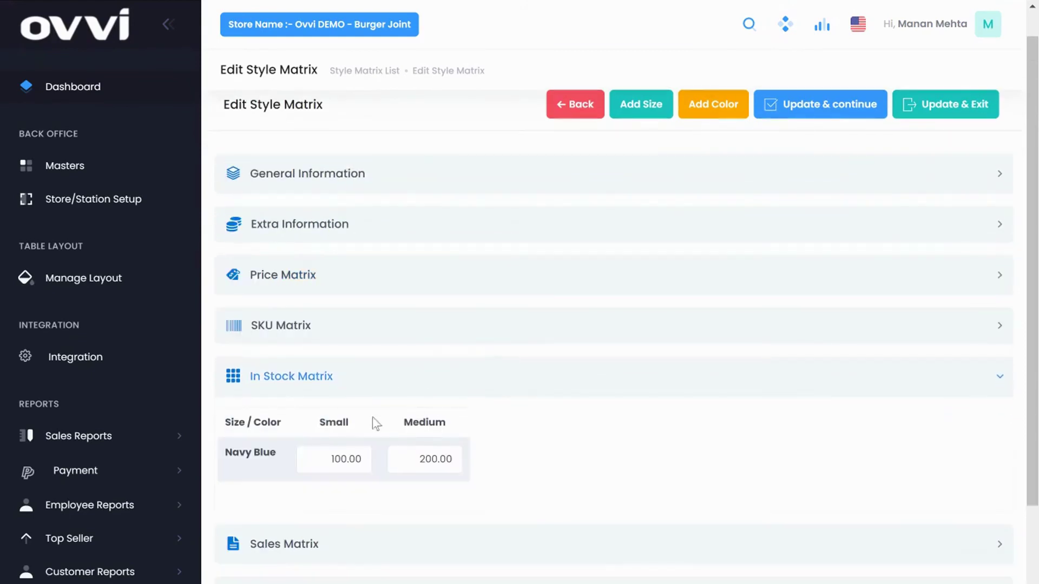
drag(313, 458, 381, 464)
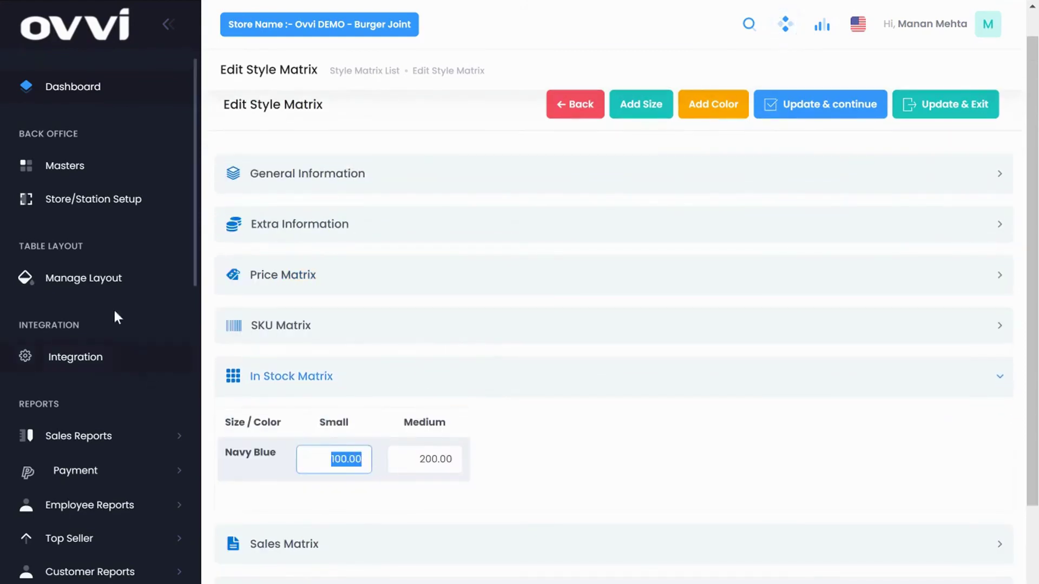
Open the table layout, switch between the Bar, Dining and Patio floor plans, then go to Integration.
click(113, 285)
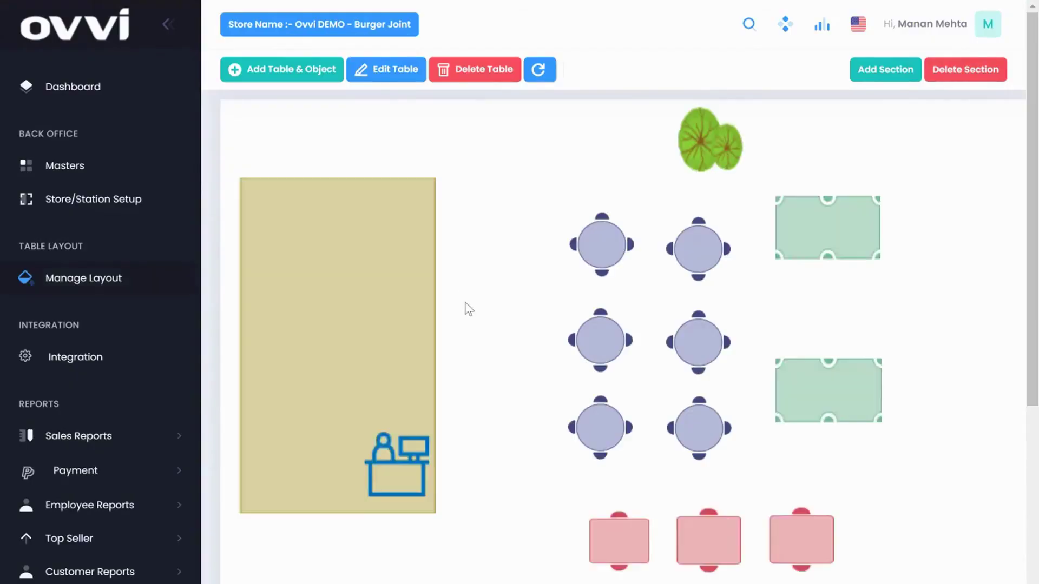
scroll(559, 301, down, 4)
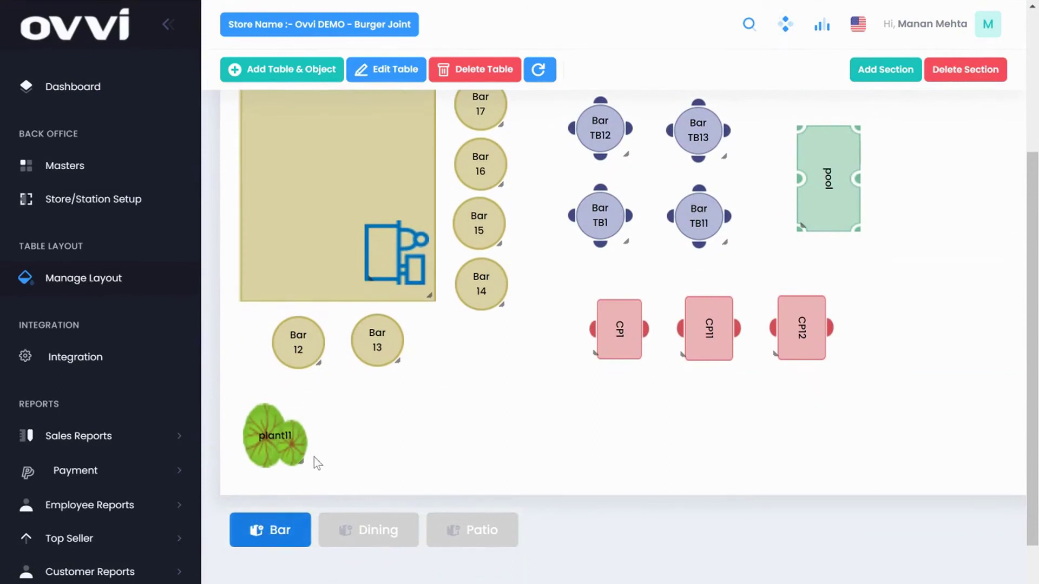
click(373, 540)
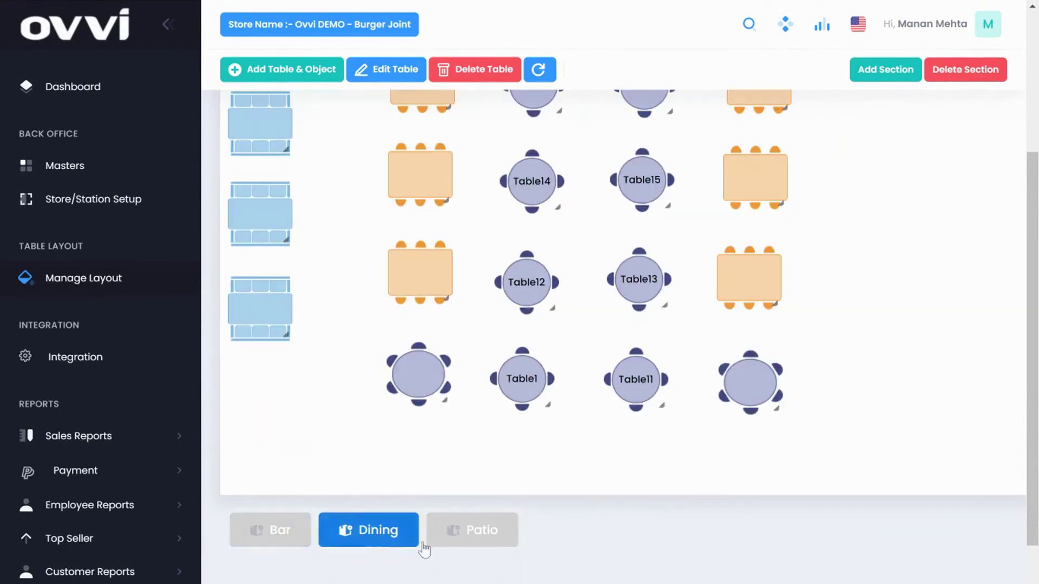
click(485, 548)
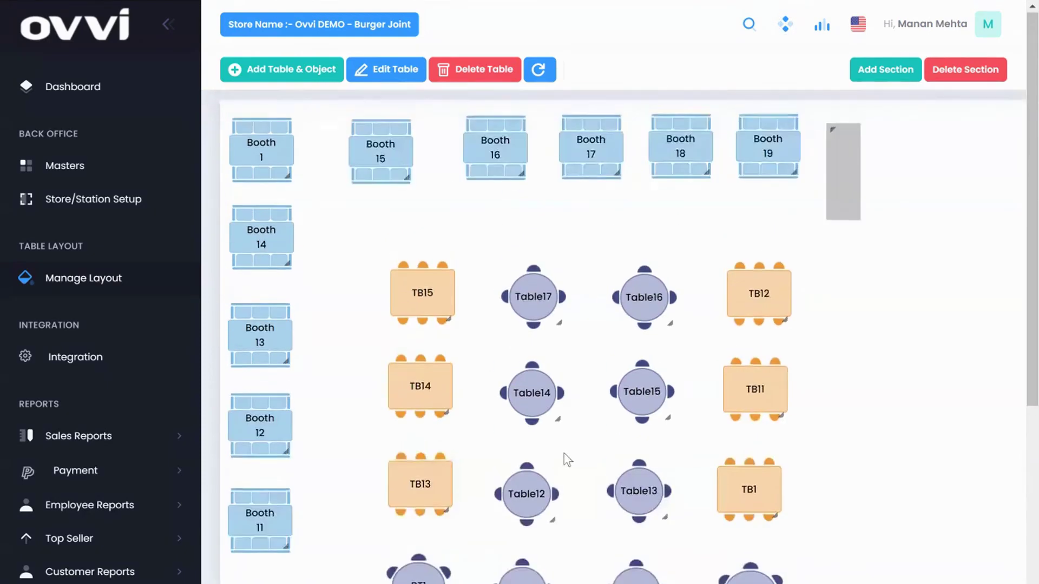
scroll(566, 464, down, 5)
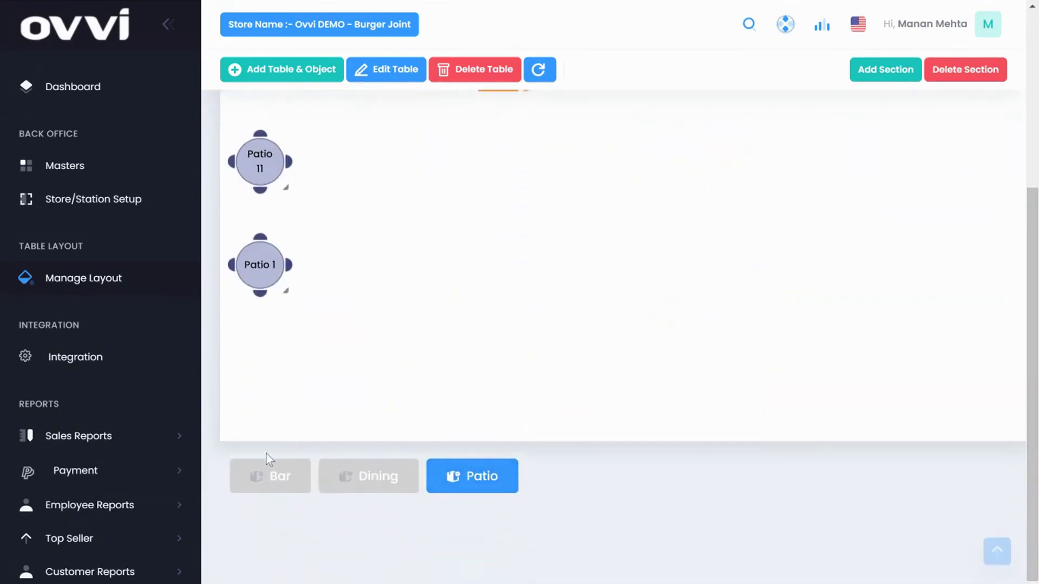
click(256, 478)
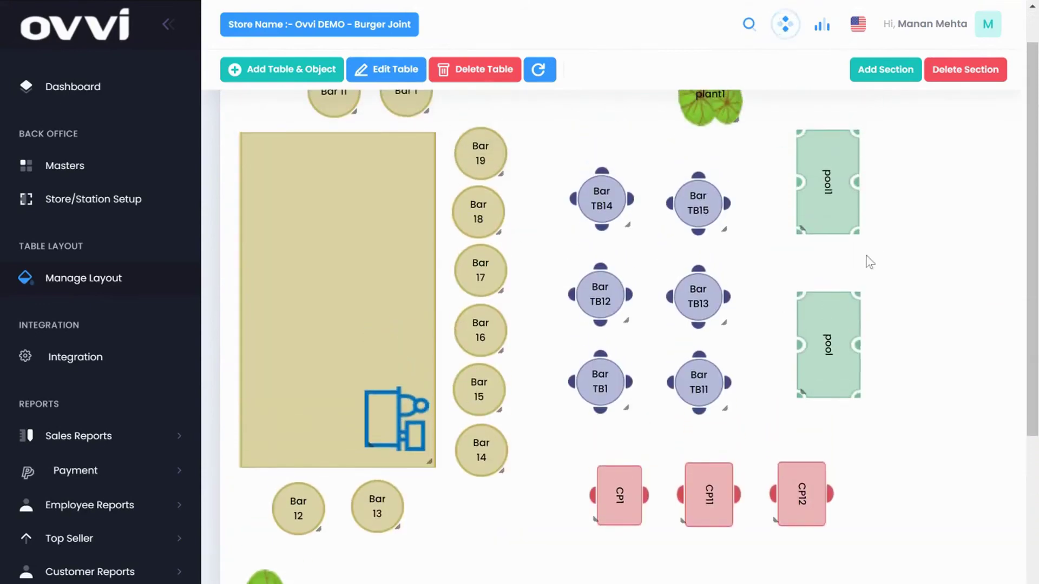
scroll(467, 446, down, 4)
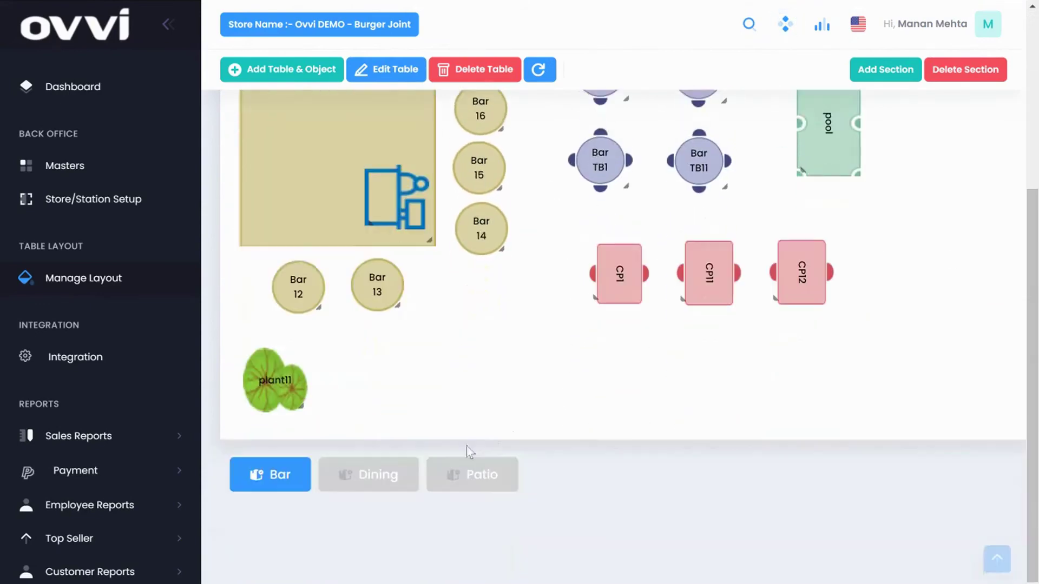
click(346, 476)
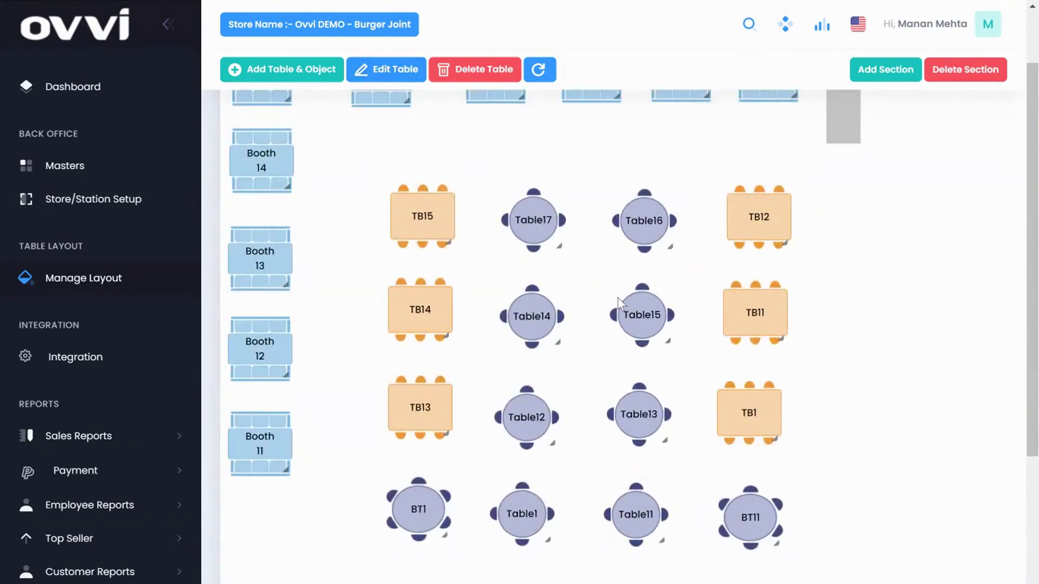
scroll(618, 303, down, 4)
click(262, 487)
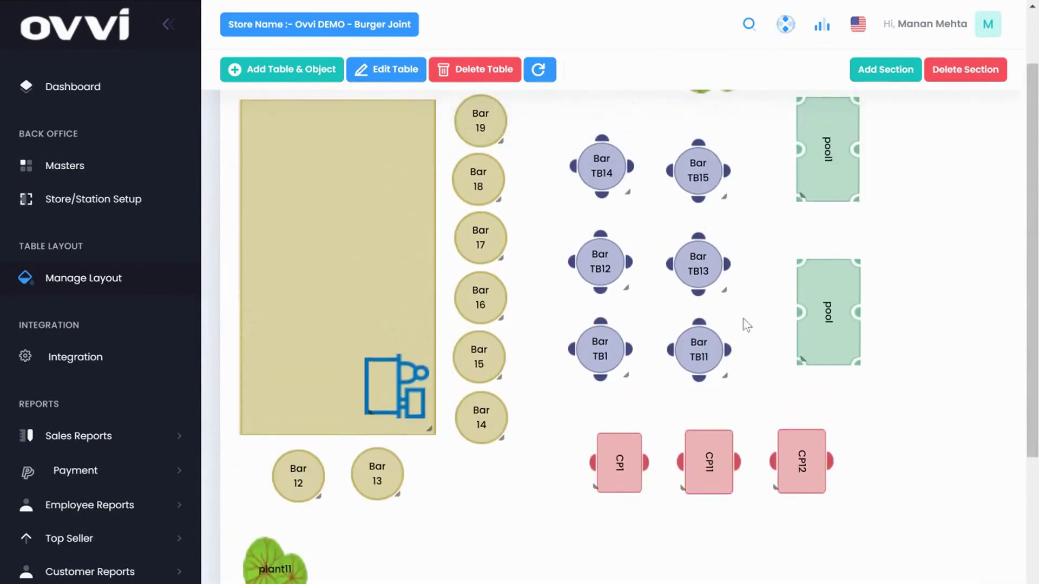
click(76, 357)
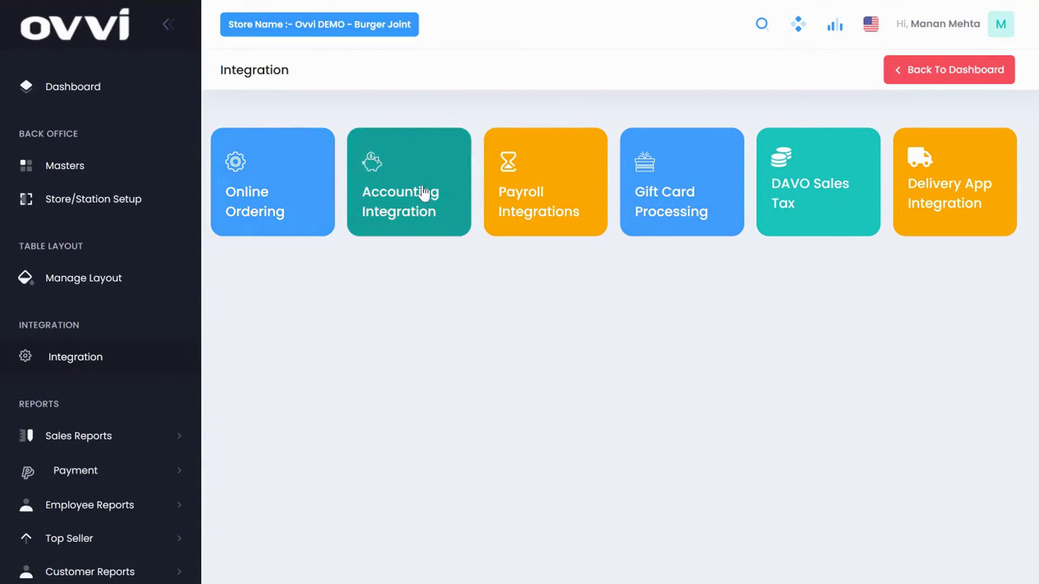
Open Accounting Integration and scroll through Quick Books, Sage, Netsuite and Xero.
click(302, 194)
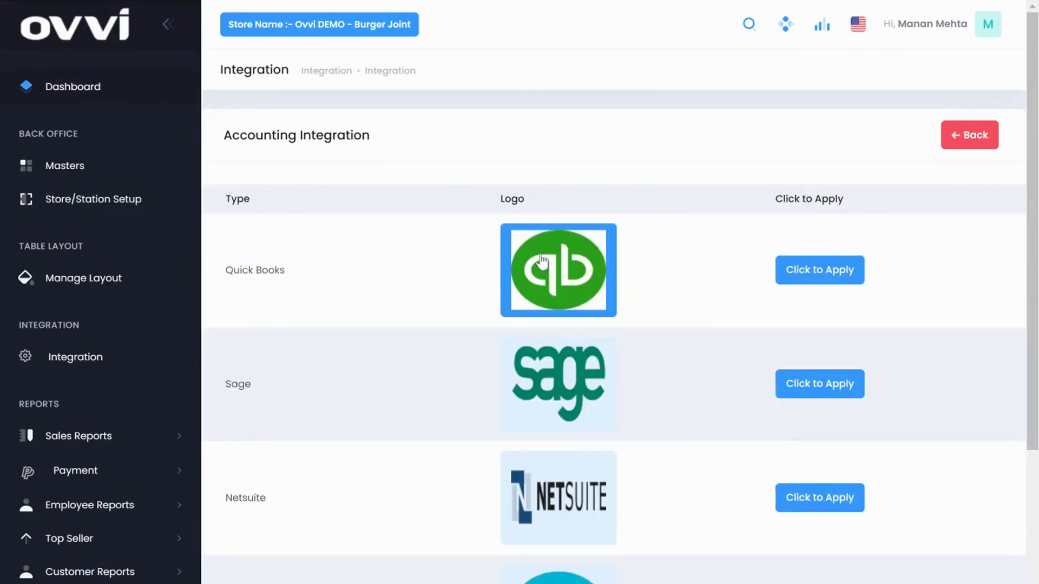
scroll(576, 268, down, 3)
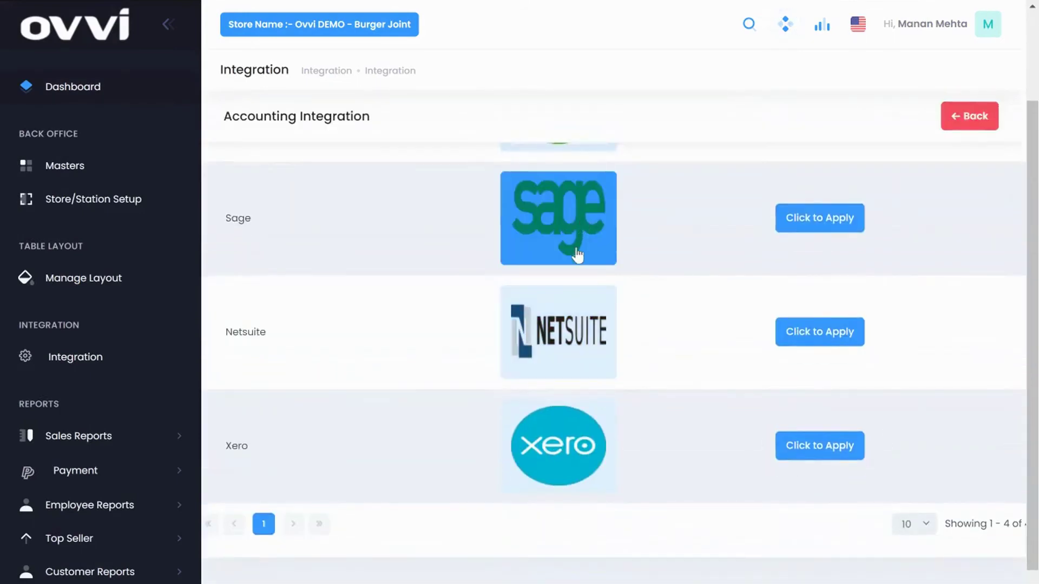
scroll(565, 349, up, 3)
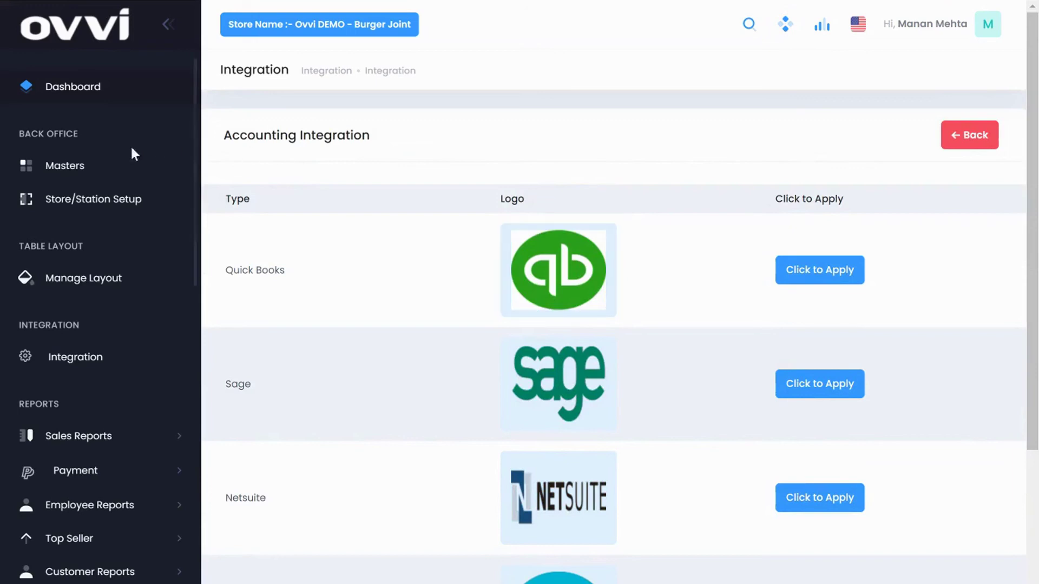
Browse the Payroll Integration providers ADP, Paychex and Gusto, then go back to the integration tiles.
click(977, 136)
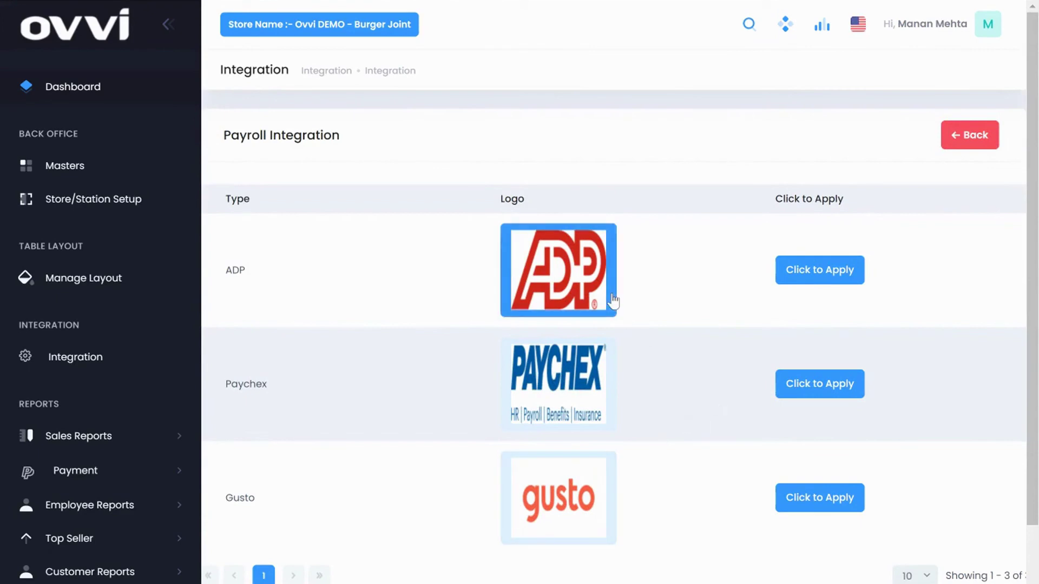
scroll(612, 300, down, 1)
scroll(613, 301, up, 1)
click(963, 142)
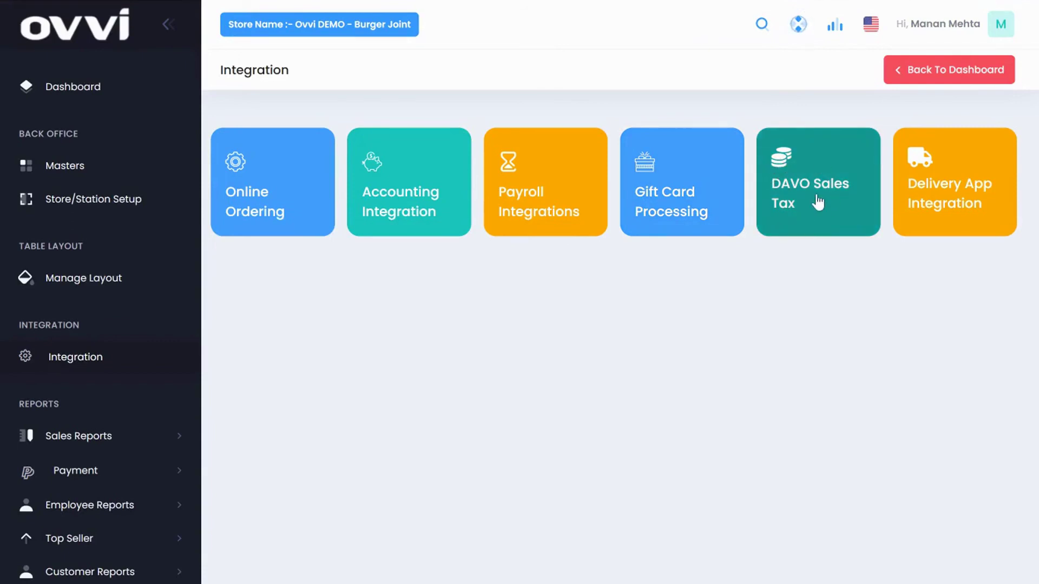
Open Delivery App Integration to view the Grubhub, Uber Eats and DoorDash options.
click(940, 184)
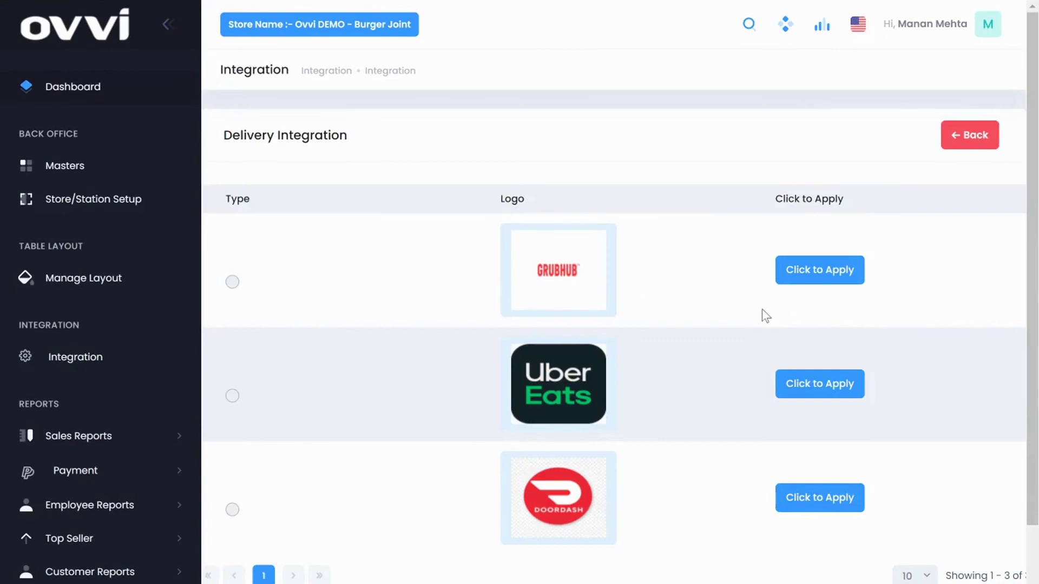
scroll(697, 312, down, 1)
scroll(690, 306, up, 1)
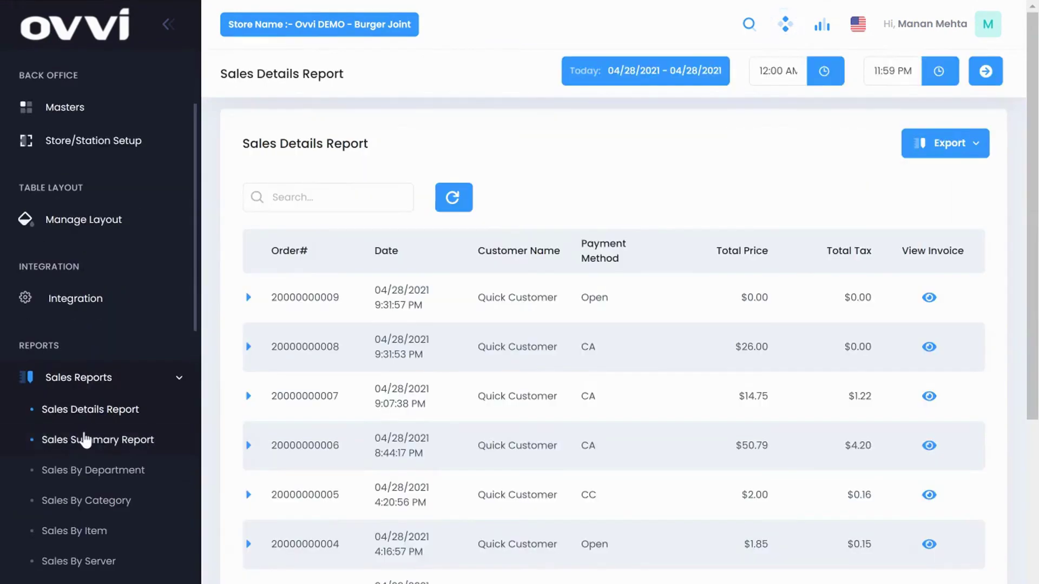
Open the Sales Summary Report and scroll through its totals.
click(85, 441)
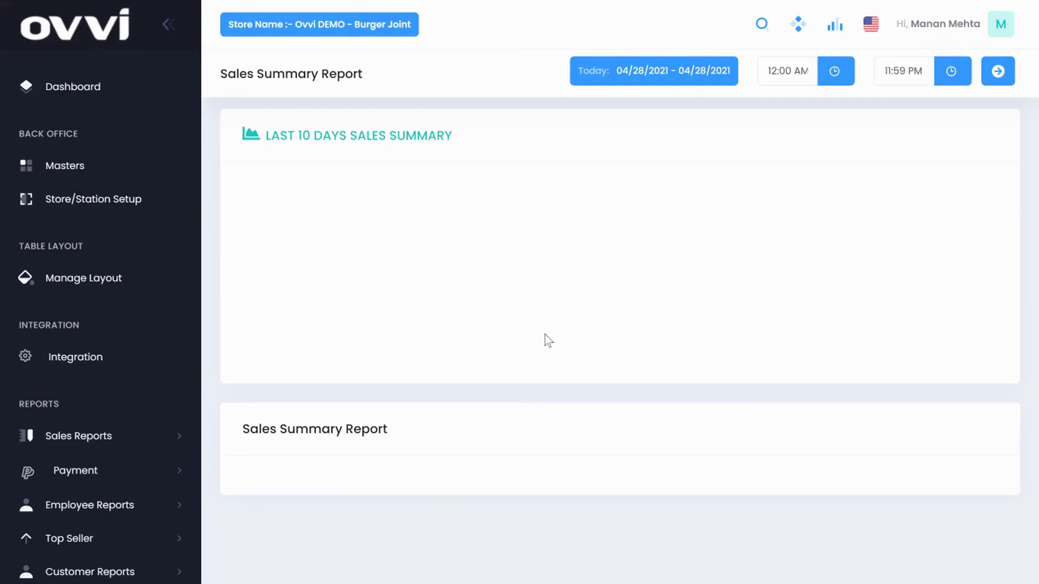
scroll(665, 285, down, 3)
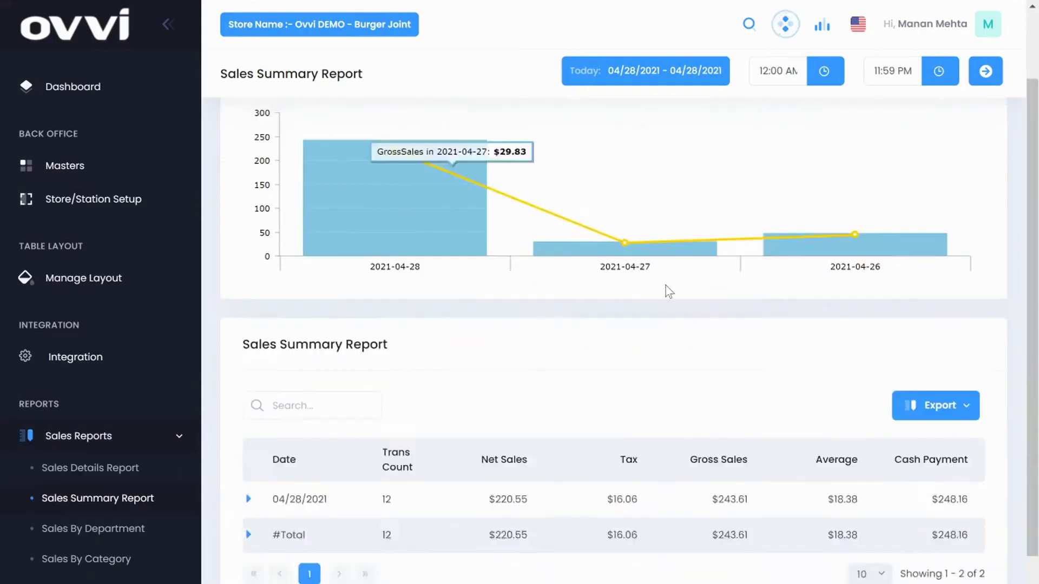
scroll(628, 282, up, 3)
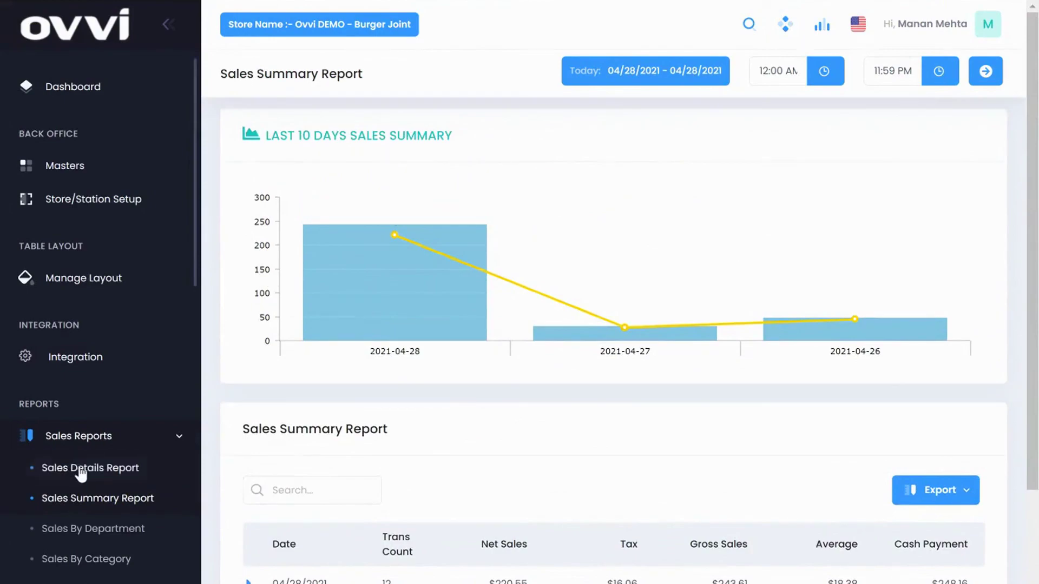
Open the Sales Details Report listing the individual orders.
click(53, 468)
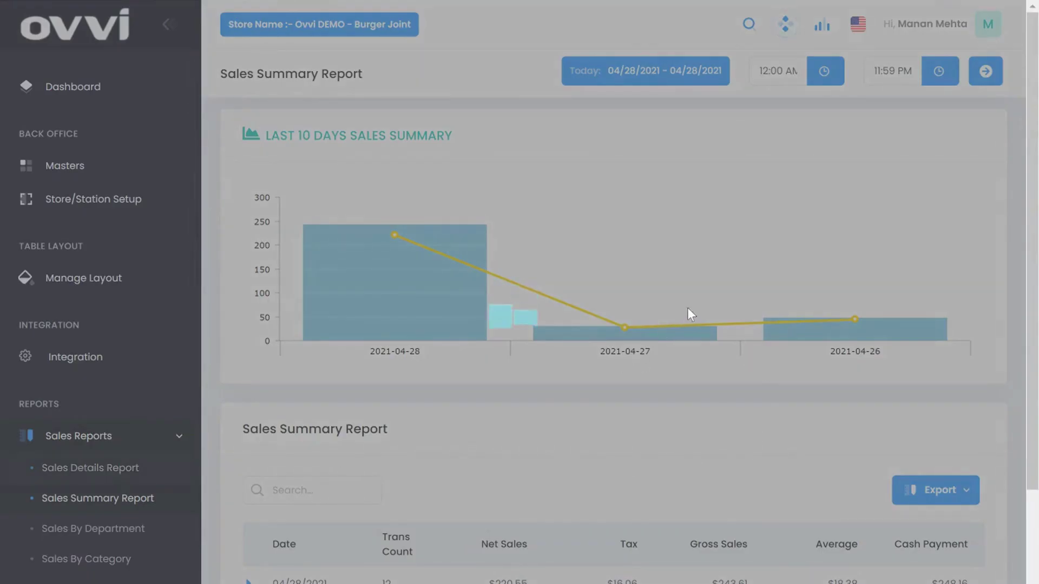
scroll(698, 302, down, 2)
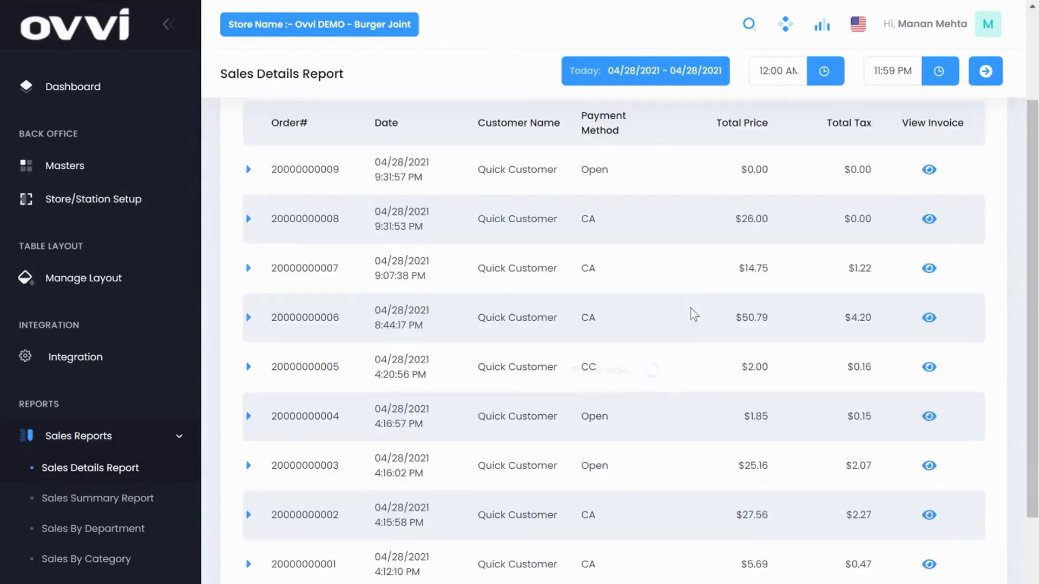
scroll(698, 302, up, 1)
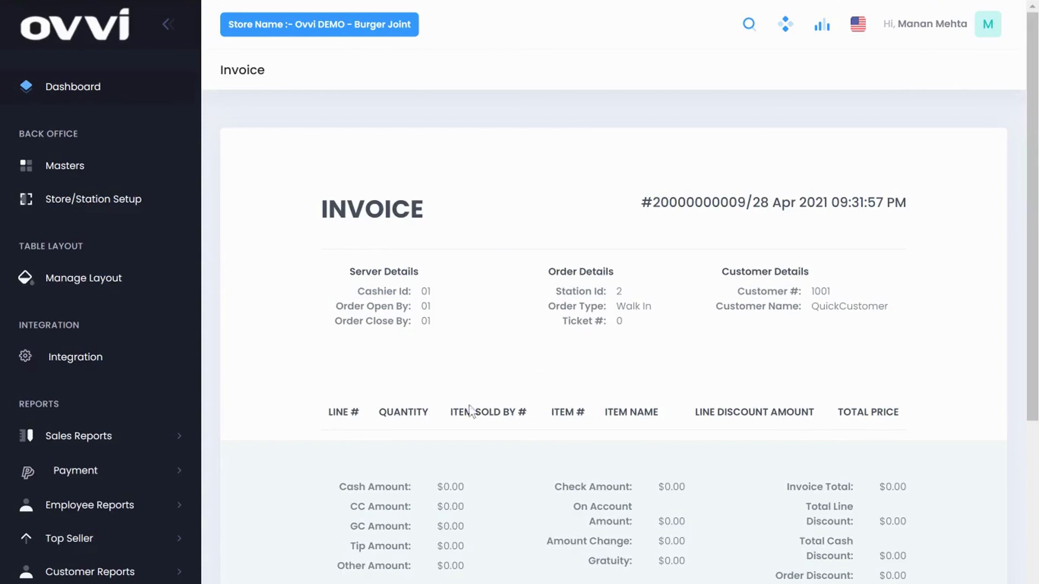
Expand Sales Reports and view the Sales By Department report.
click(133, 436)
scroll(122, 444, down, 2)
click(111, 417)
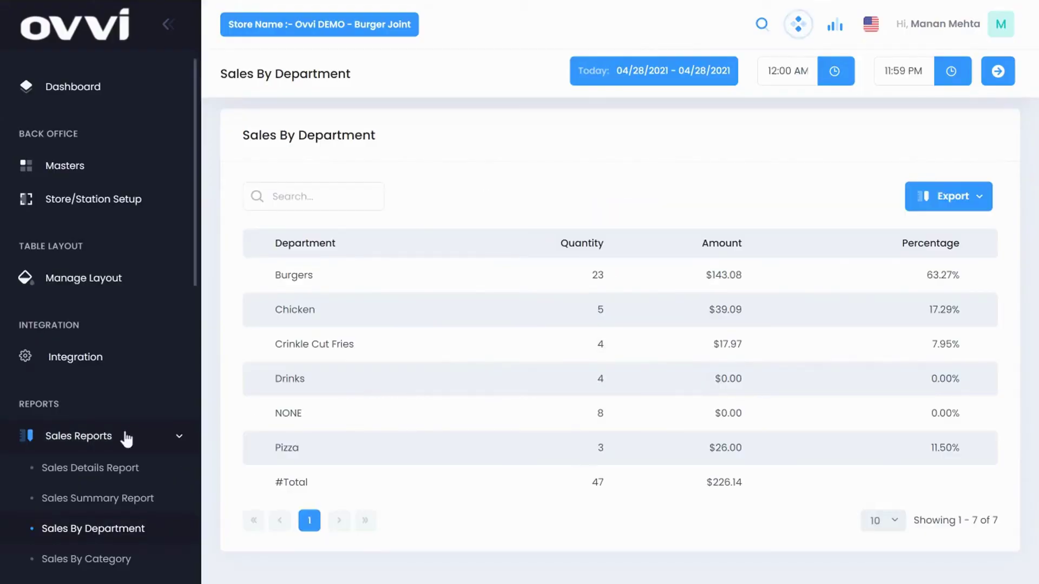
scroll(127, 436, down, 2)
View the Sales By Item and Sales By Category reports.
click(66, 487)
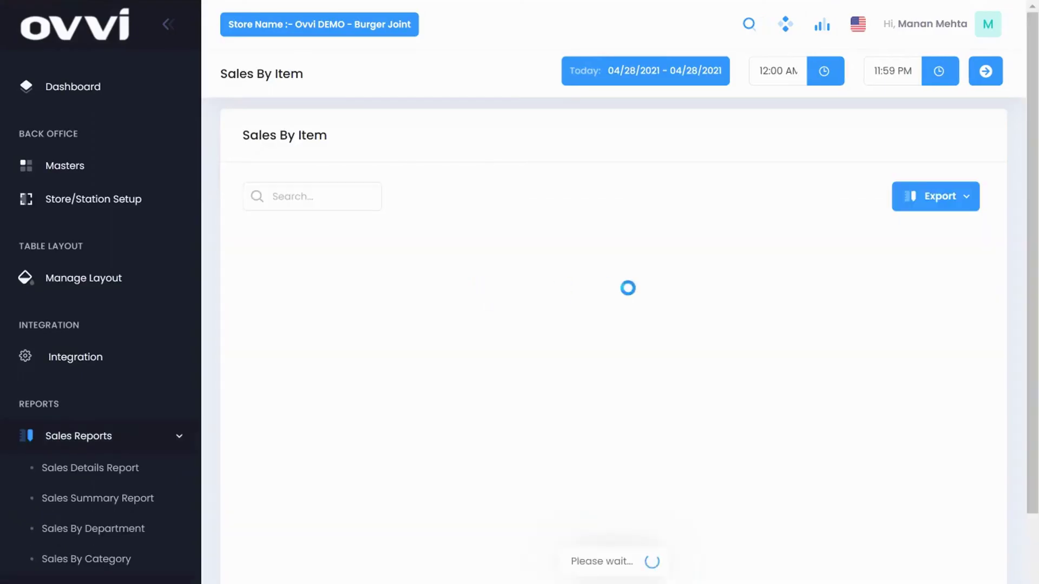
scroll(628, 301, down, 2)
scroll(628, 300, up, 1)
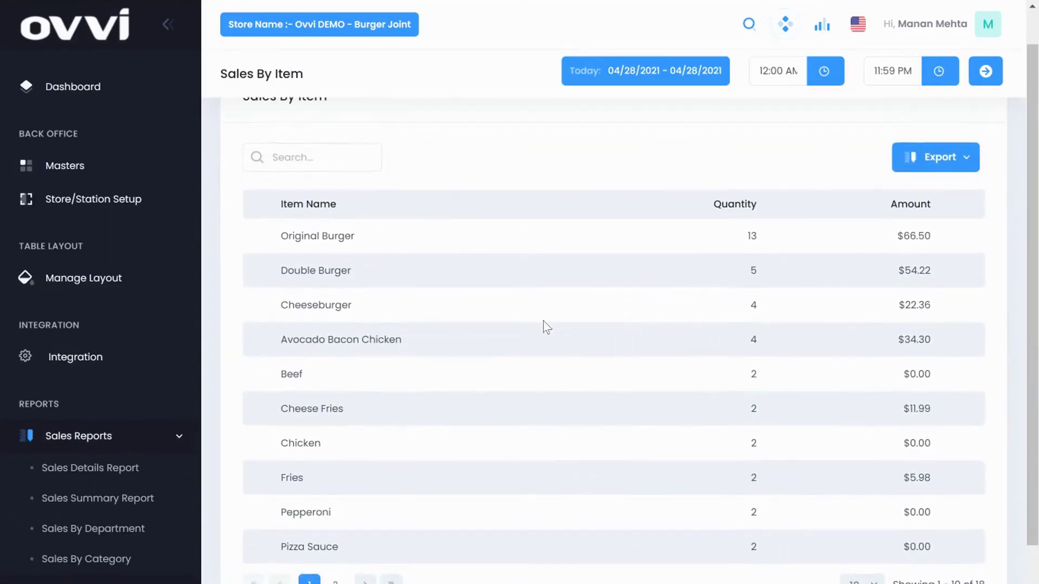
click(86, 559)
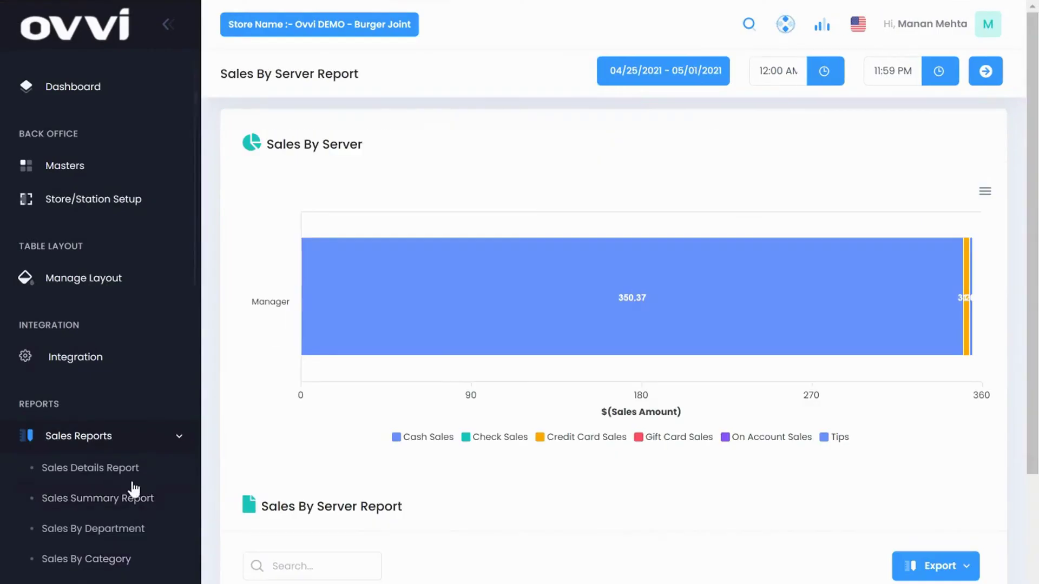
scroll(123, 475, down, 5)
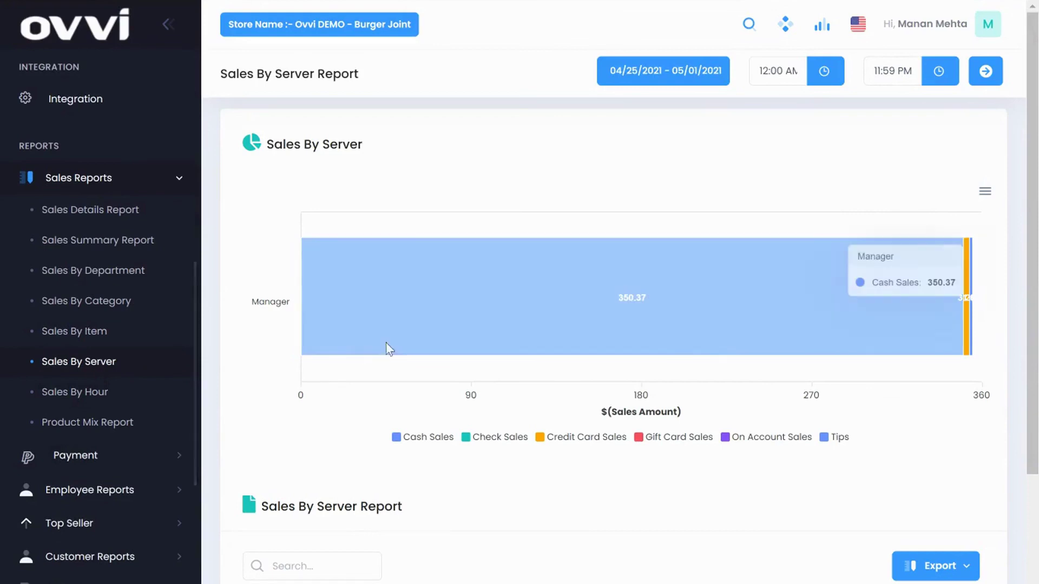
scroll(598, 417, down, 2)
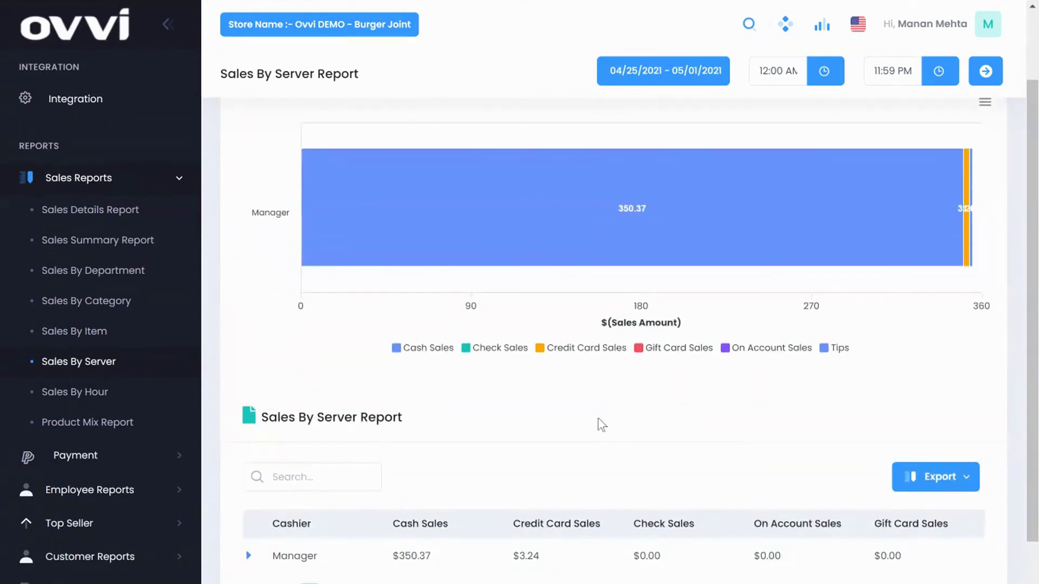
scroll(598, 408, up, 1)
Show the Sales By Hour report for the Last 7 Days (04/25/2021–05/01/2021).
click(47, 400)
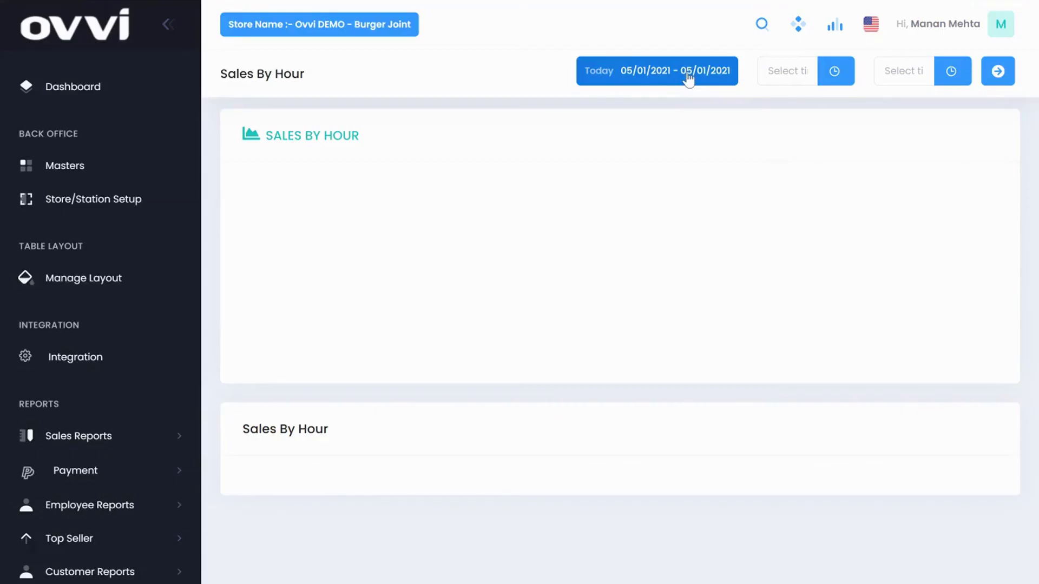
click(685, 81)
click(664, 162)
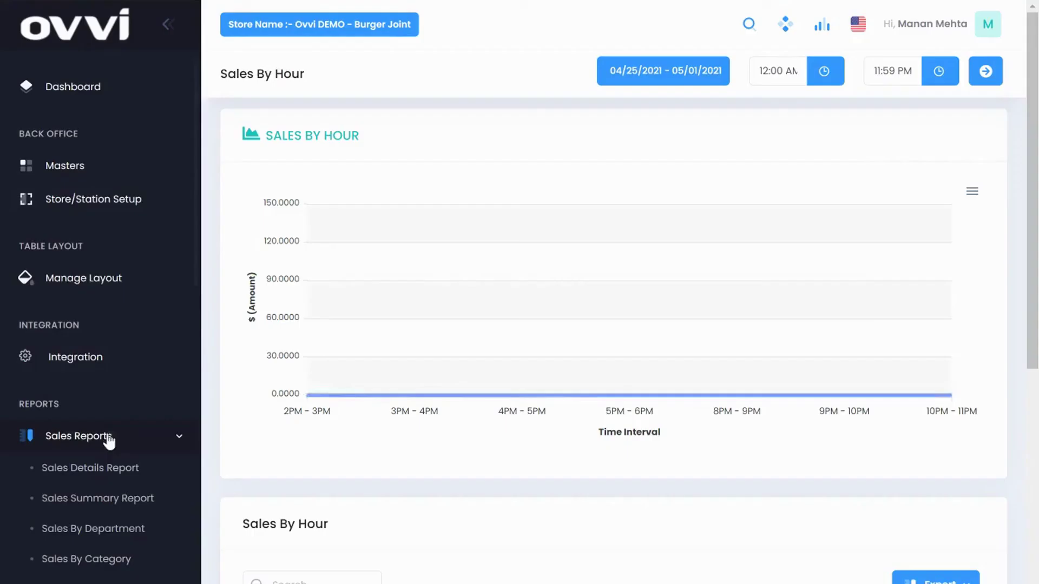
scroll(114, 430, down, 4)
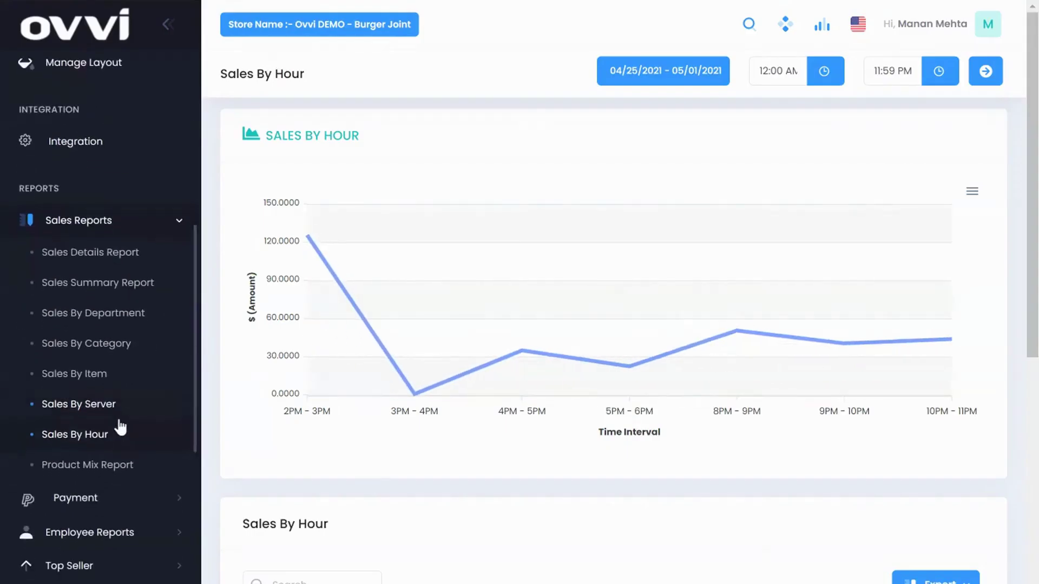
Expand the Payment, Employee Reports and Top Seller sections in the sidebar.
click(92, 496)
scroll(142, 411, down, 3)
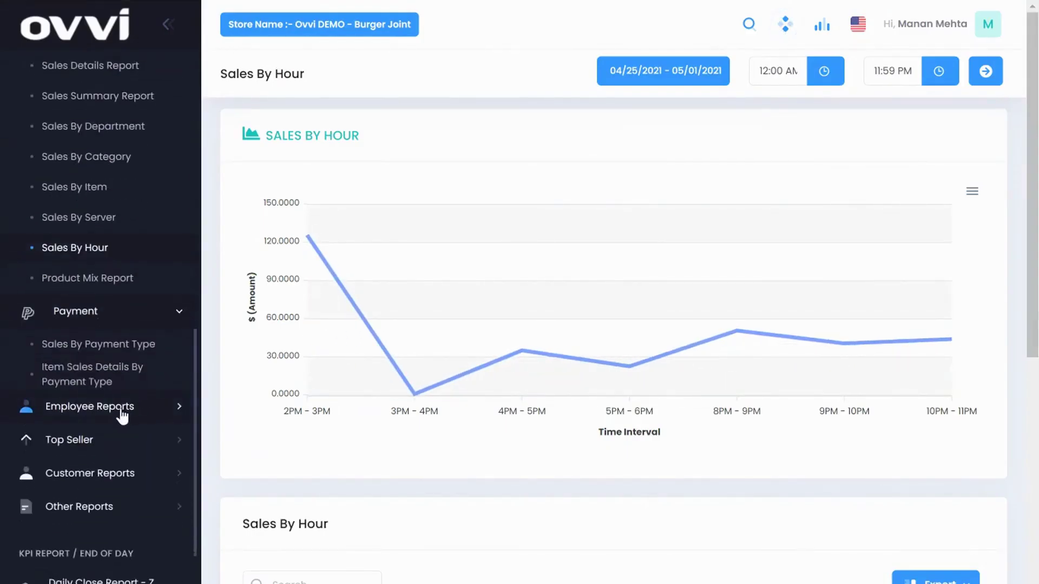
click(122, 411)
scroll(123, 432, down, 2)
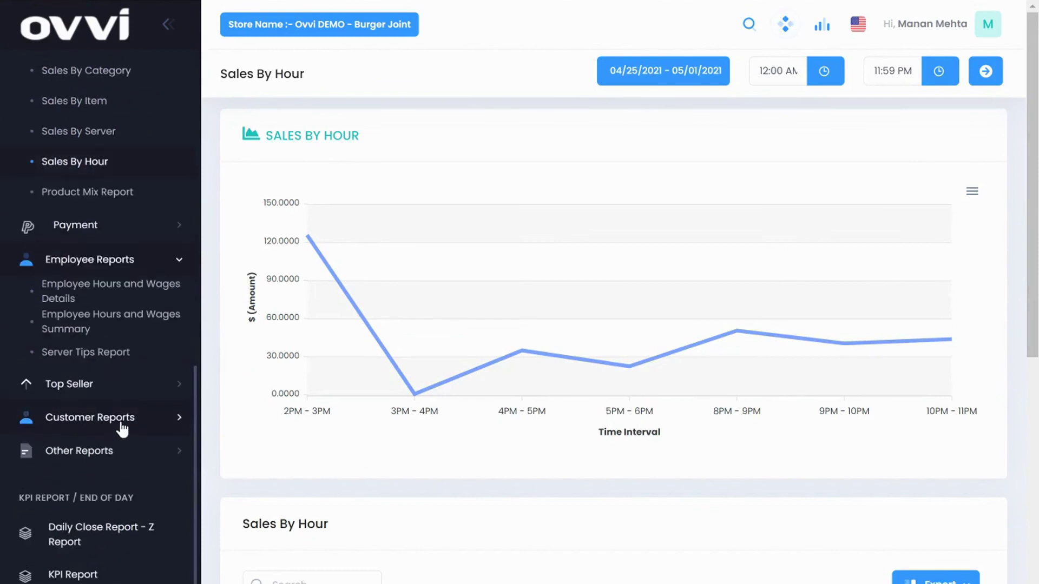
click(124, 392)
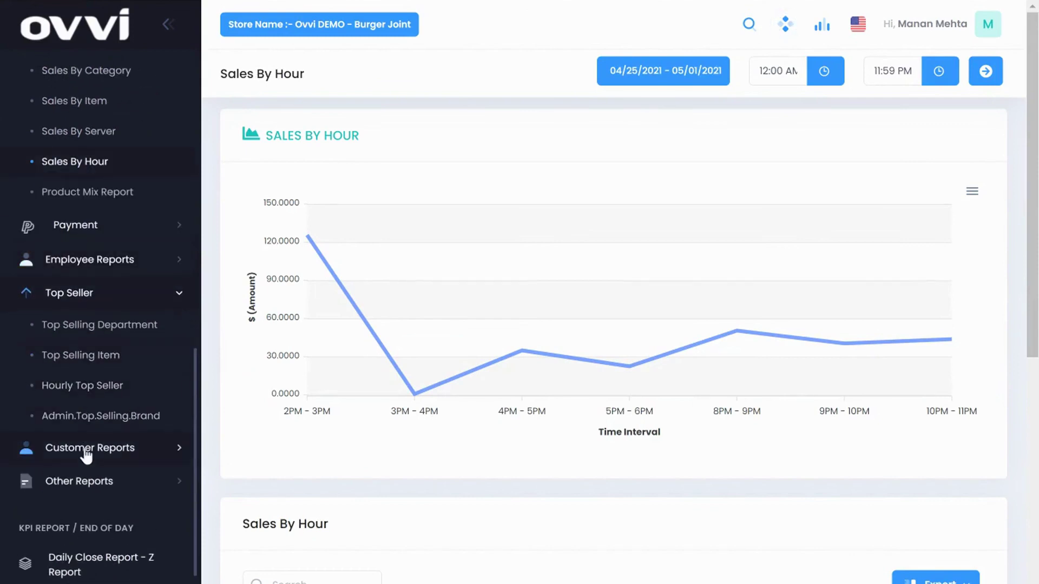
scroll(119, 535, down, 1)
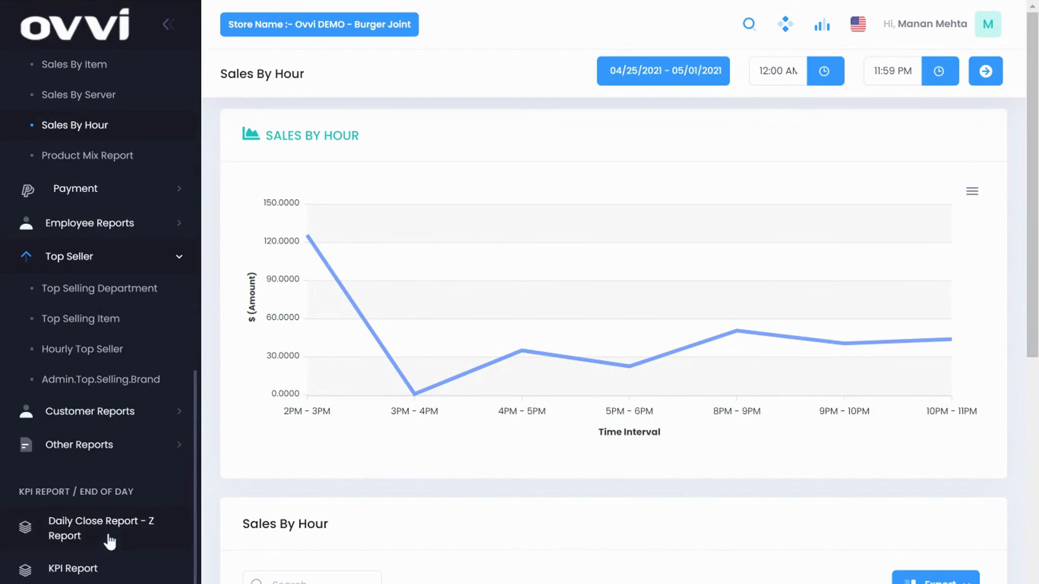